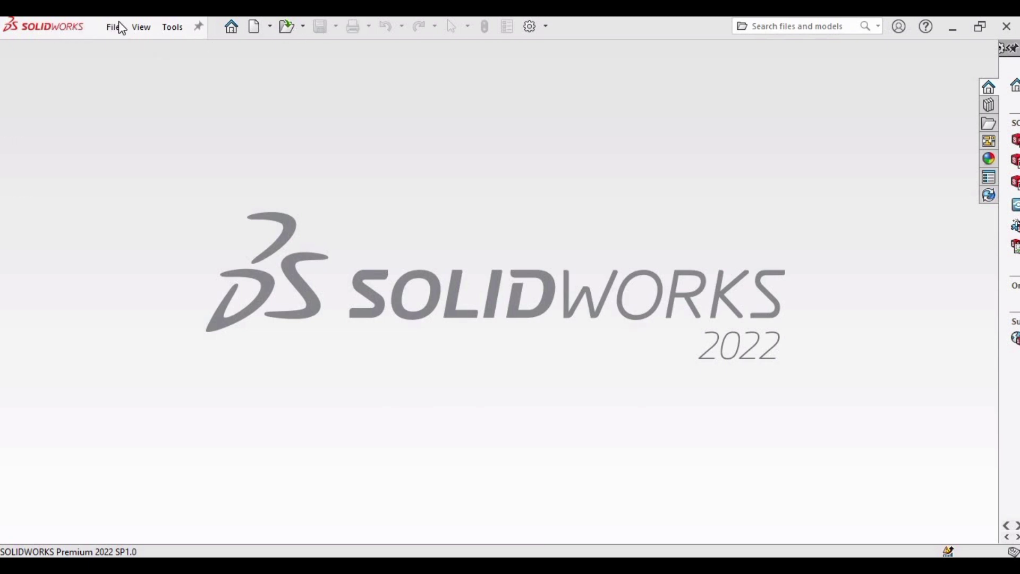
# Create a new part document and narrow the SOLIDWORKS Resources pane to enlarge the graphics area.
pyautogui.click(120, 29)
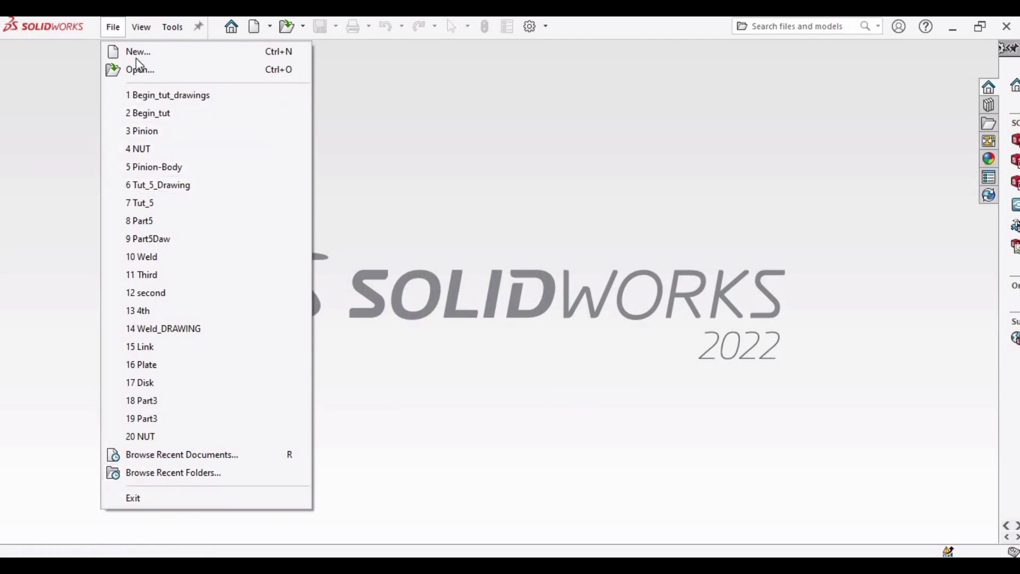
pyautogui.click(176, 49)
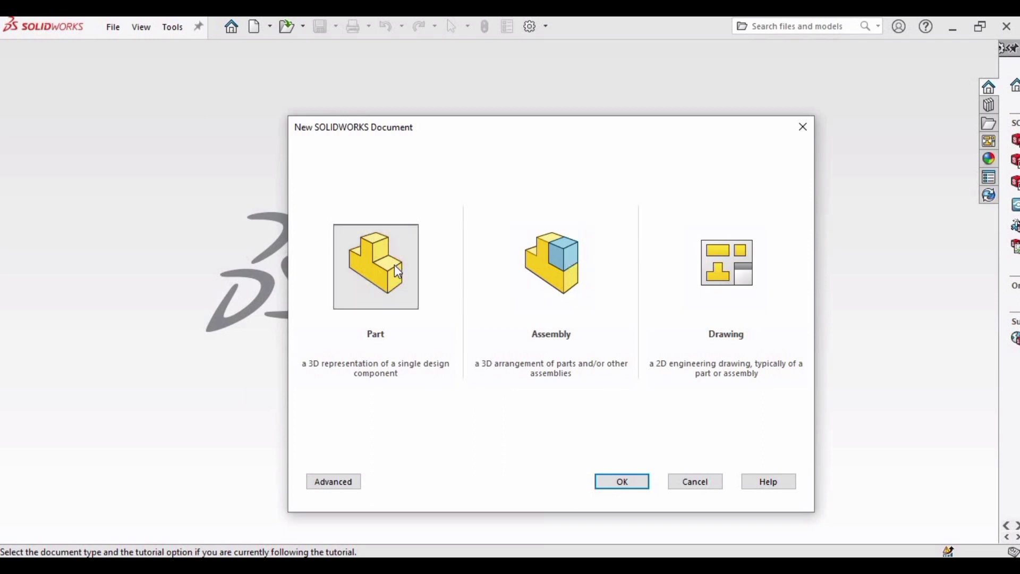
pyautogui.click(628, 480)
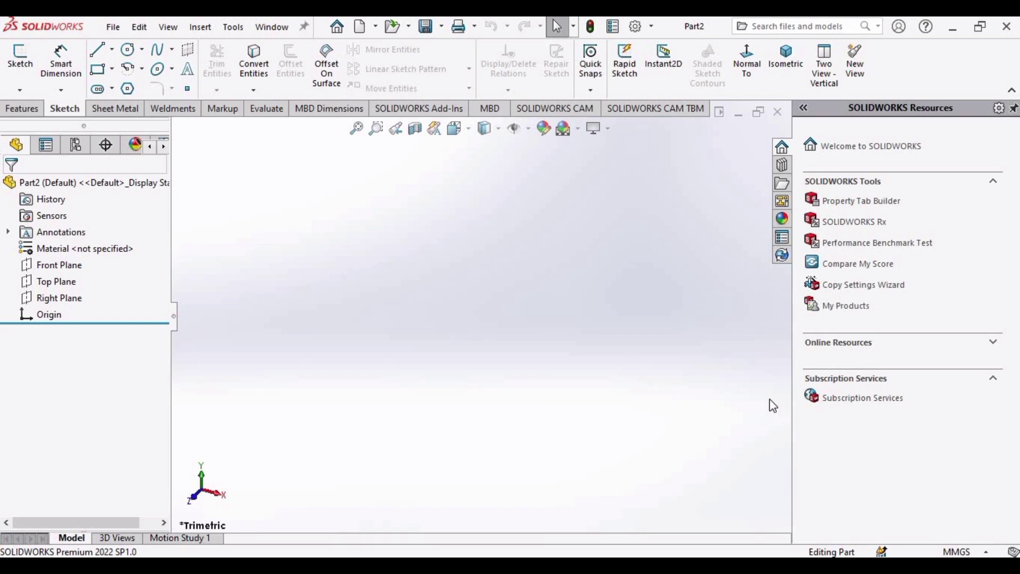
pyautogui.moveTo(797, 419); pyautogui.dragTo(1002, 434)
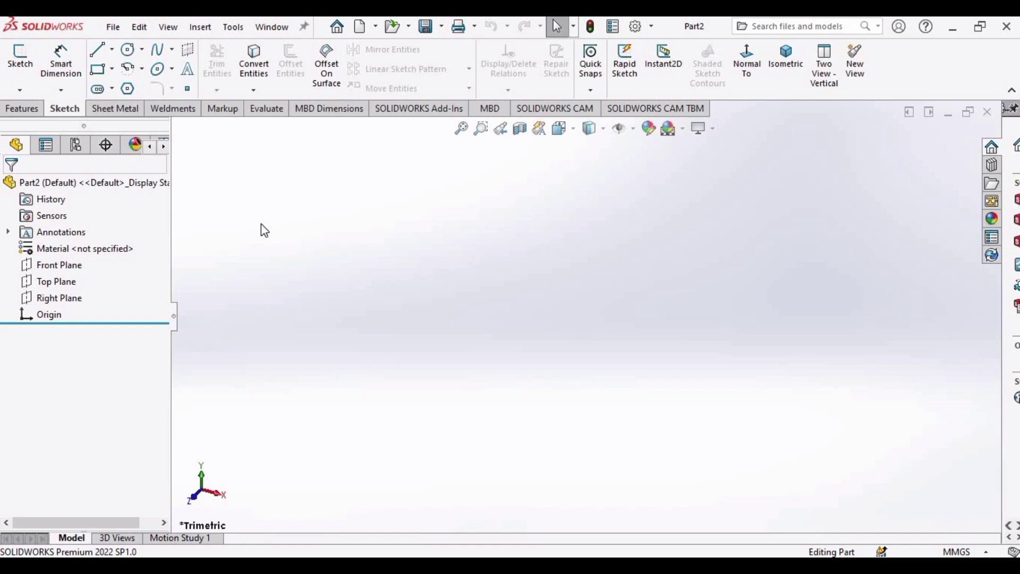
# Examine the Features, Sketch, Sheet Metal and Weldments command sets and the list of command tabs that can be shown.
pyautogui.click(24, 110)
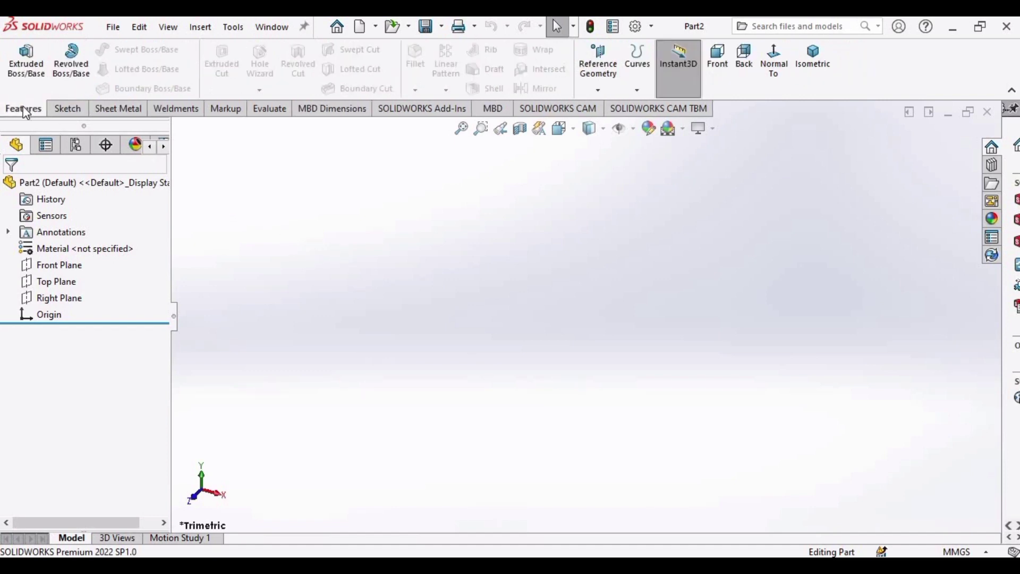
pyautogui.click(68, 113)
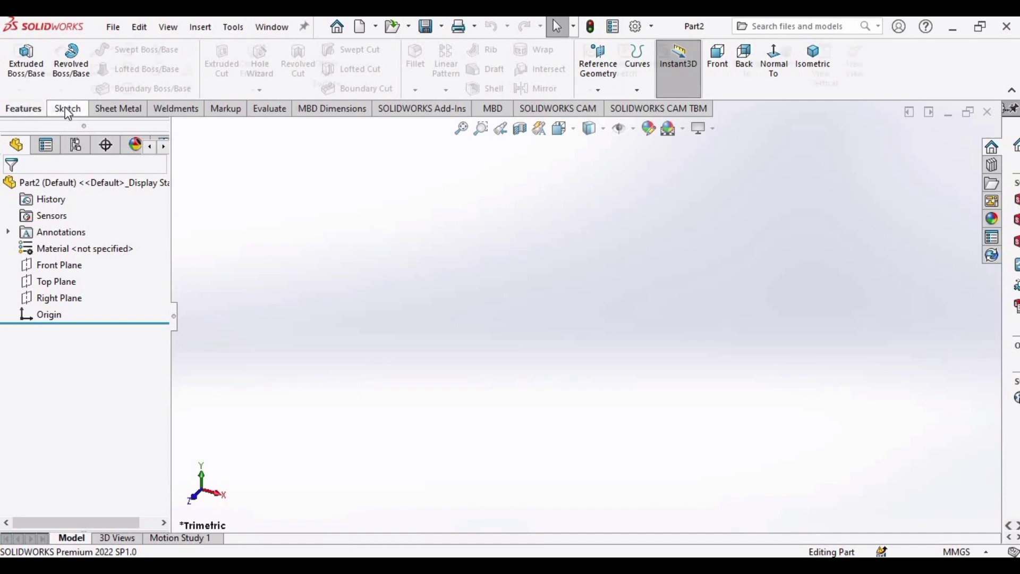
pyautogui.click(116, 111)
pyautogui.click(170, 109)
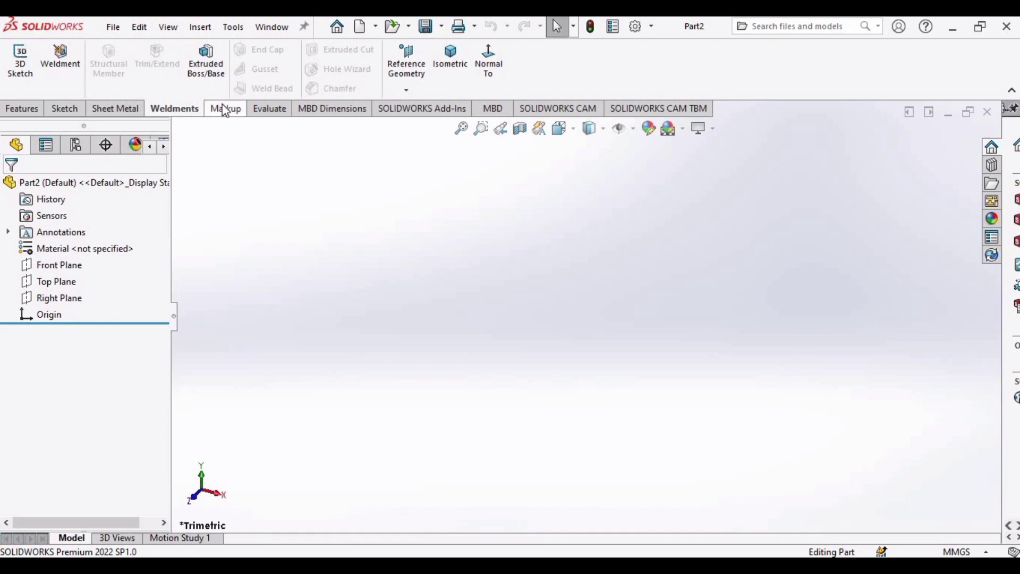
pyautogui.rightClick(176, 113)
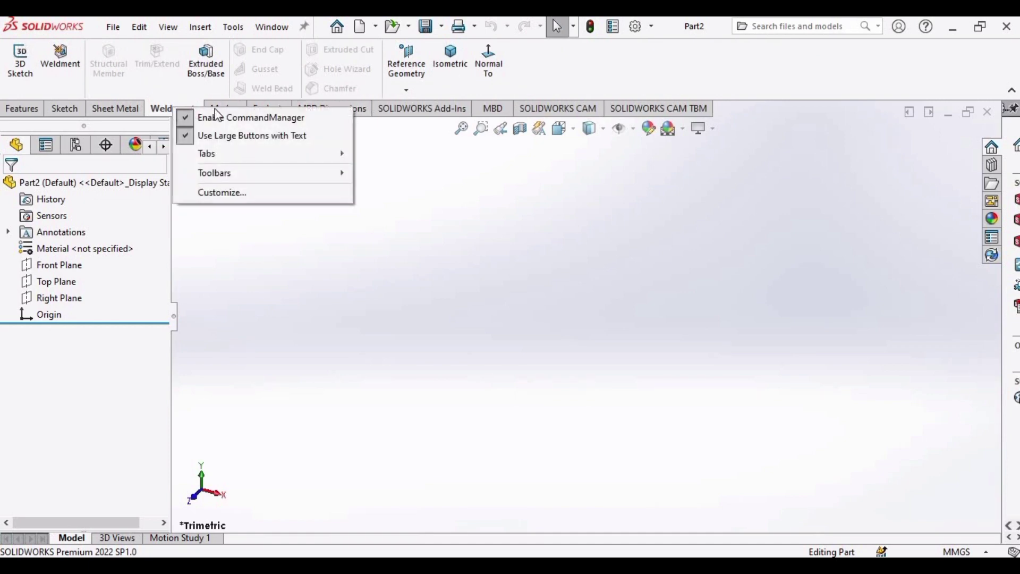
pyautogui.moveTo(250, 154)
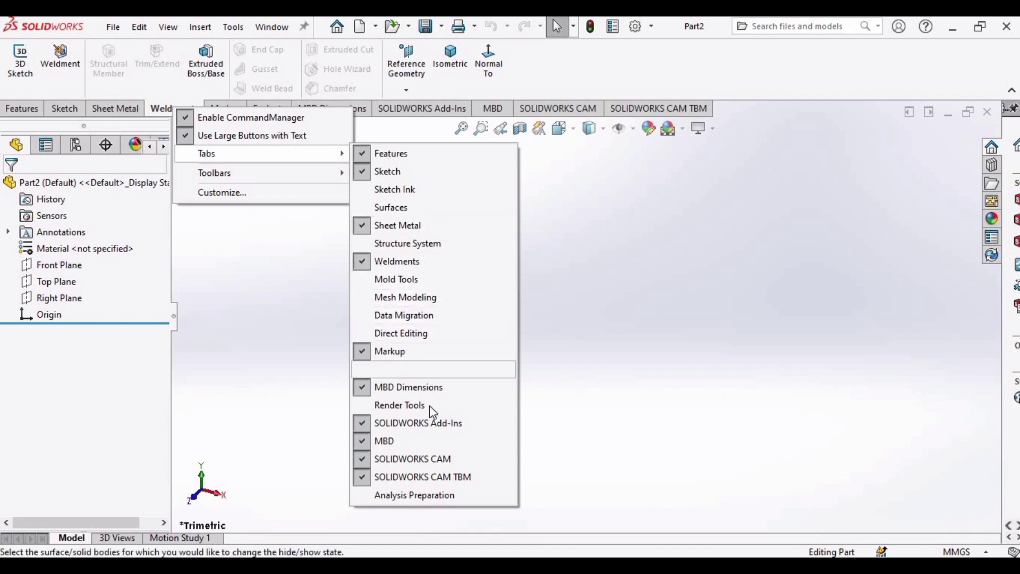
pyautogui.press('Escape')
pyautogui.press('Escape')
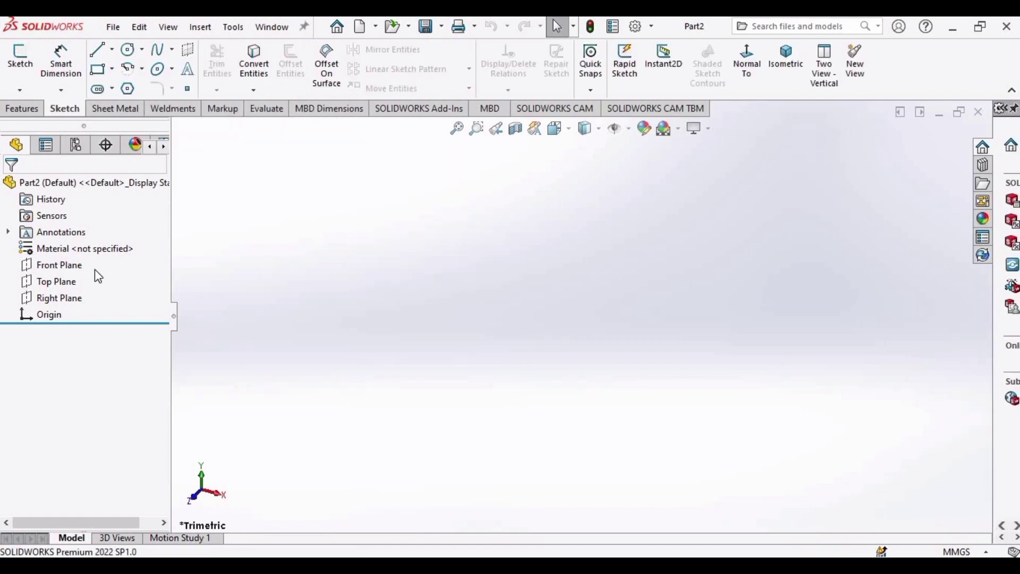
# Examine the Front, Top and Right planes, the origin and the standard view orientations.
pyautogui.click(77, 271)
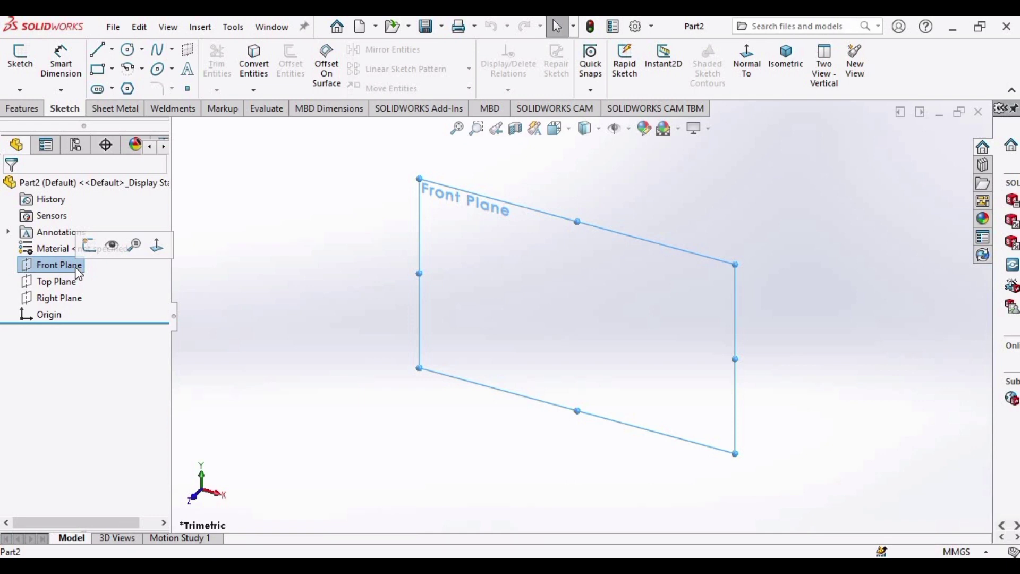
pyautogui.click(72, 285)
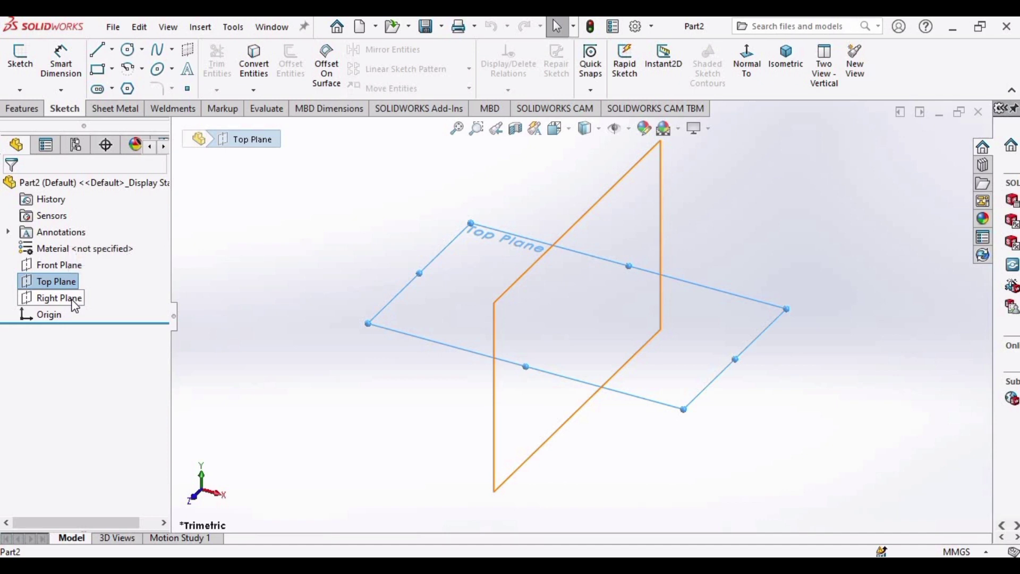
pyautogui.click(75, 305)
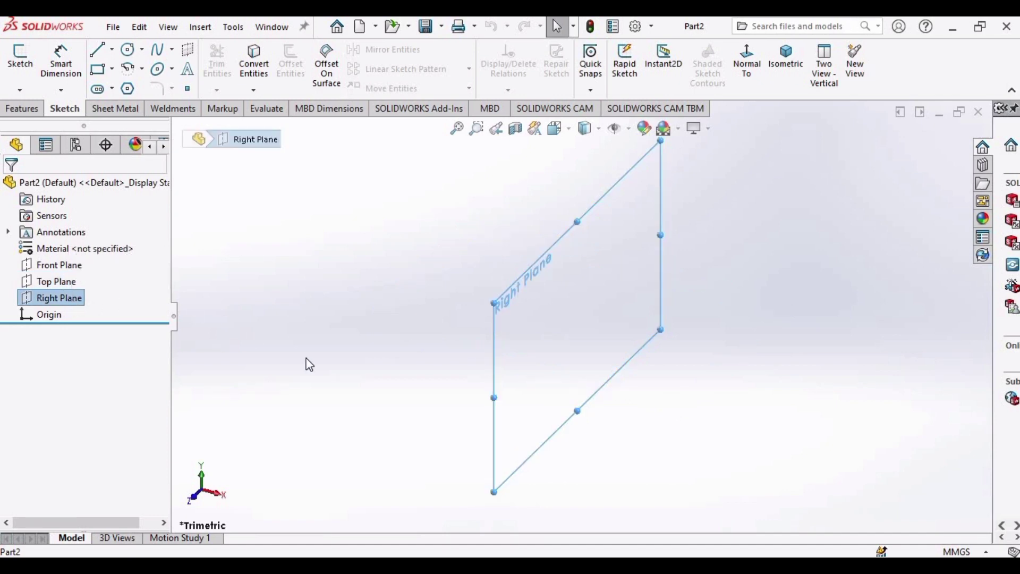
pyautogui.click(47, 316)
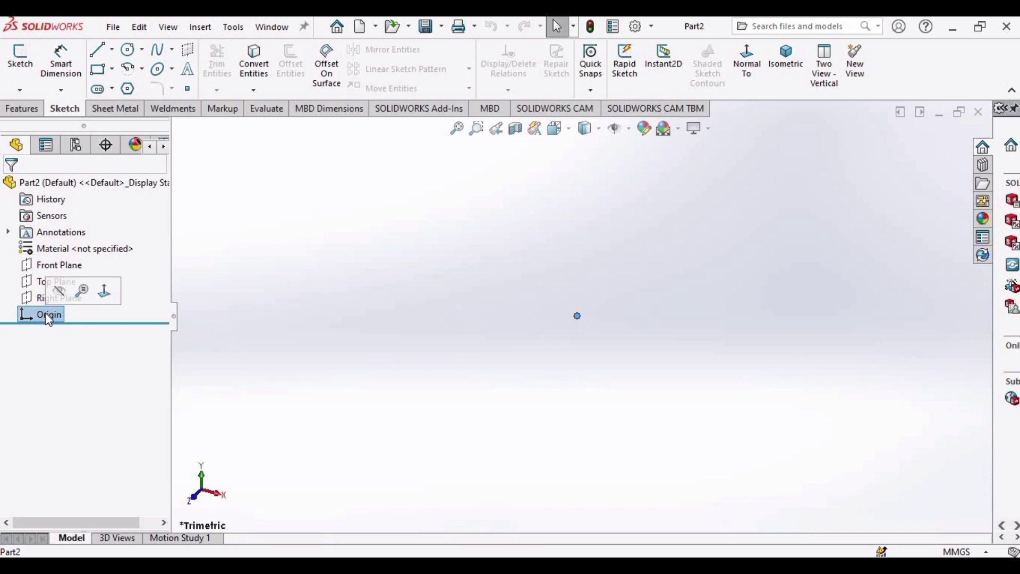
pyautogui.click(252, 313)
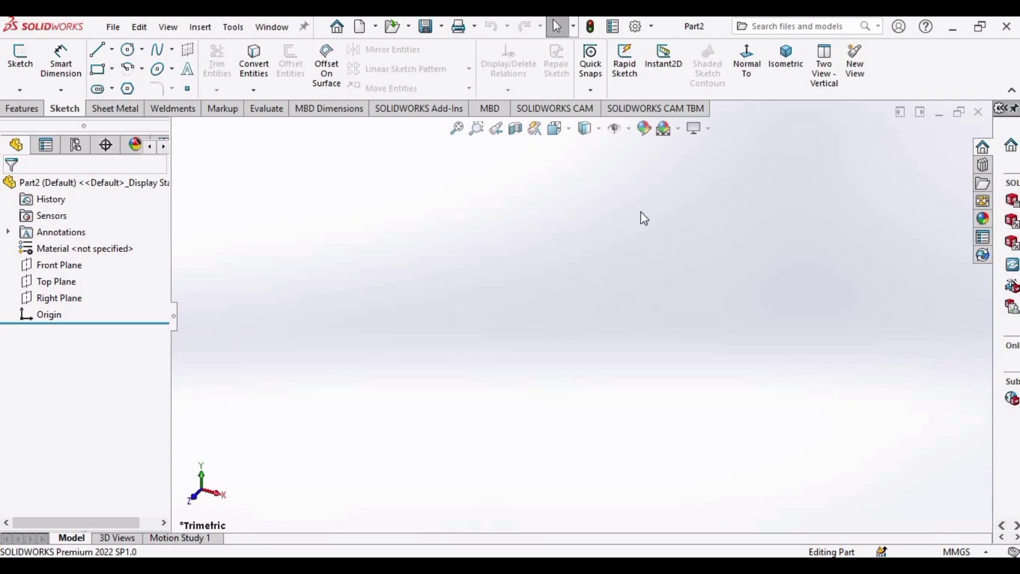
pyautogui.click(575, 135)
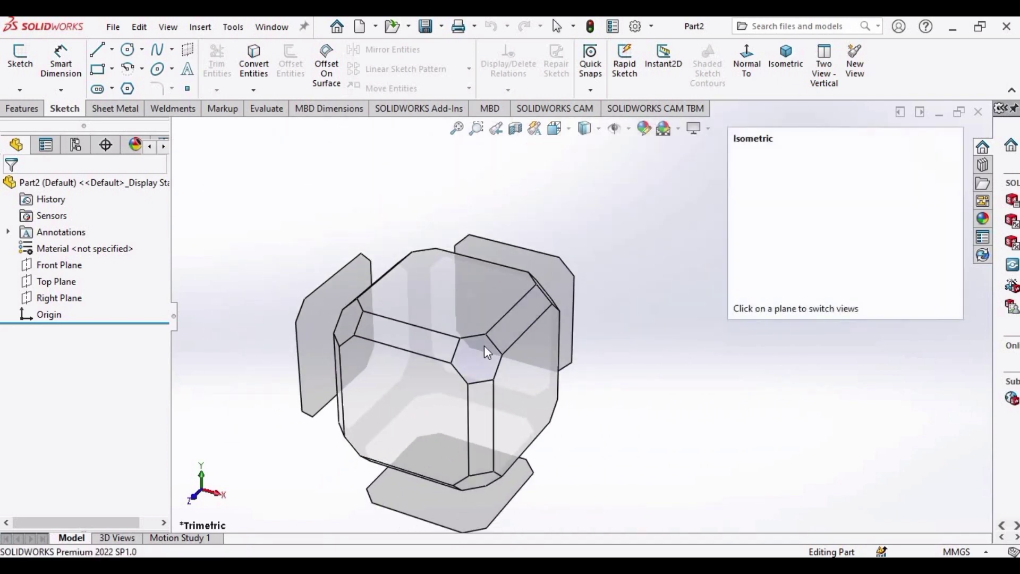
# Sketch a closed rectangle of lines on the Front Plane, about 60 mm wide and 49 mm high, with its lower-right corner at the origin.
pyautogui.click(75, 272)
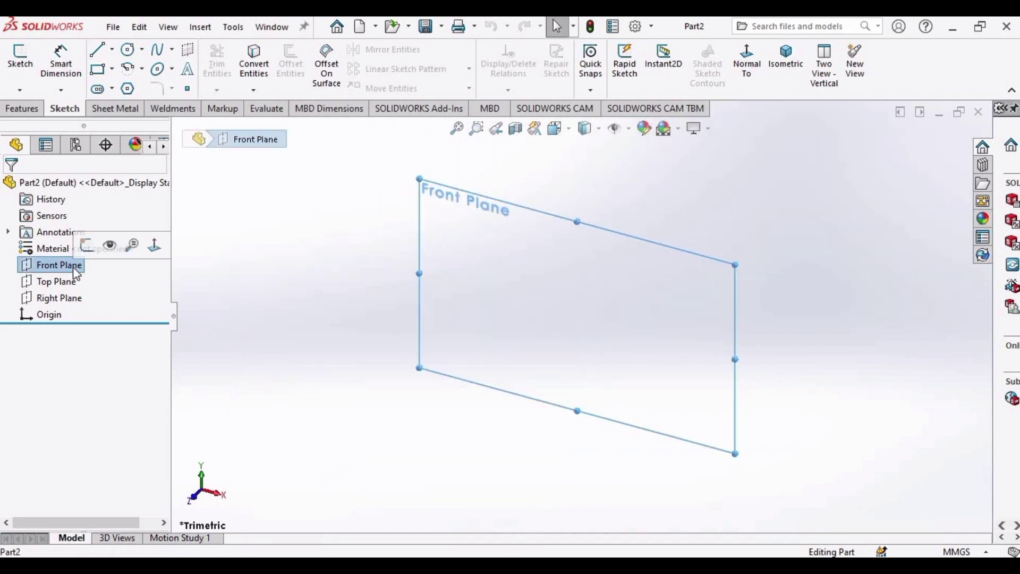
pyautogui.click(86, 245)
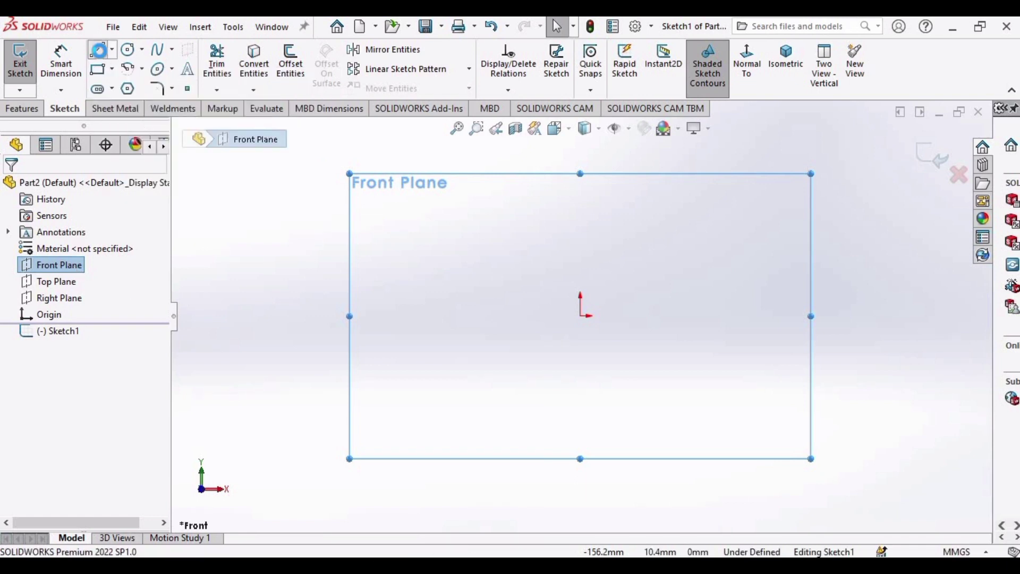
pyautogui.click(99, 52)
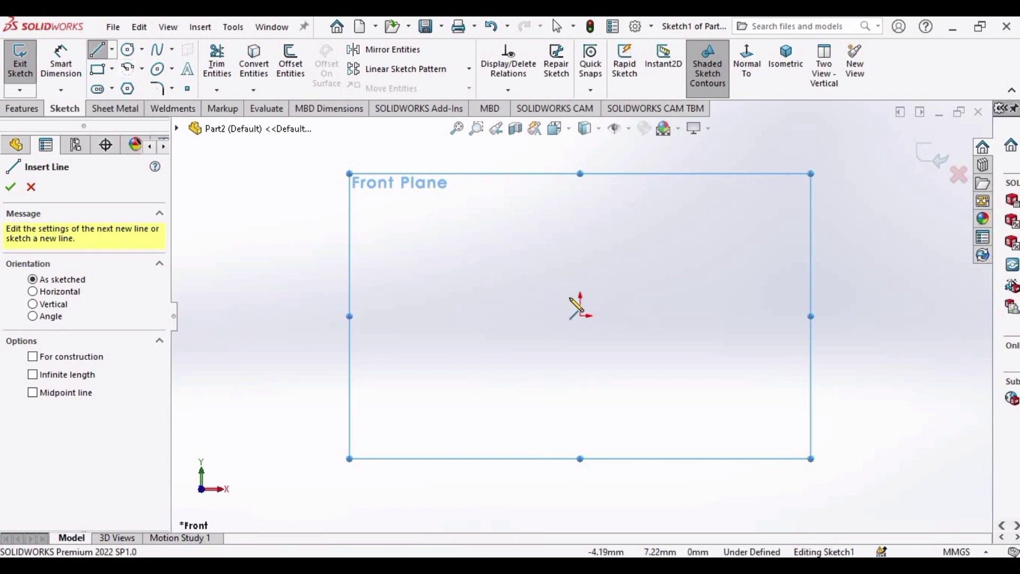
pyautogui.click(580, 316)
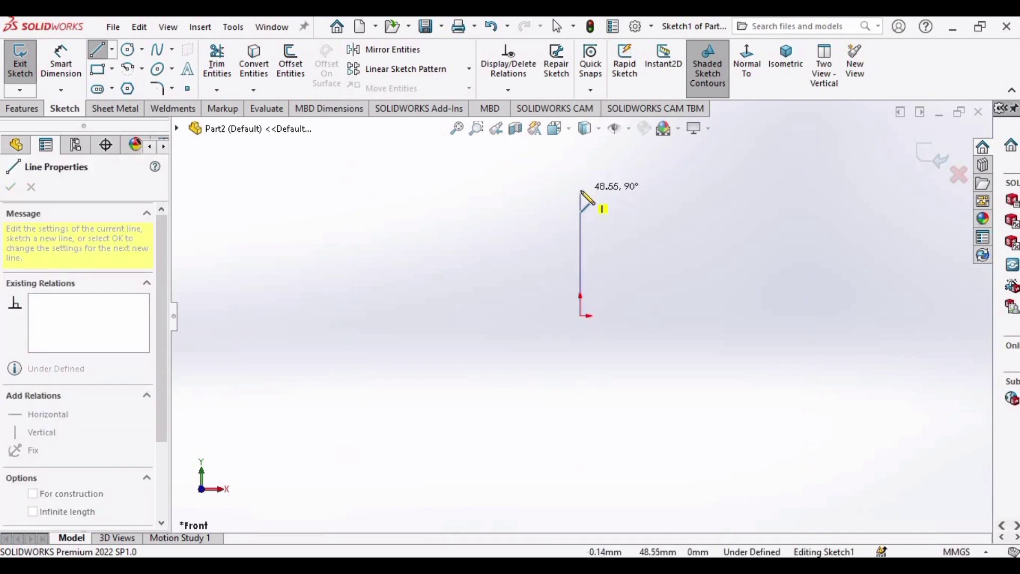
pyautogui.click(580, 190)
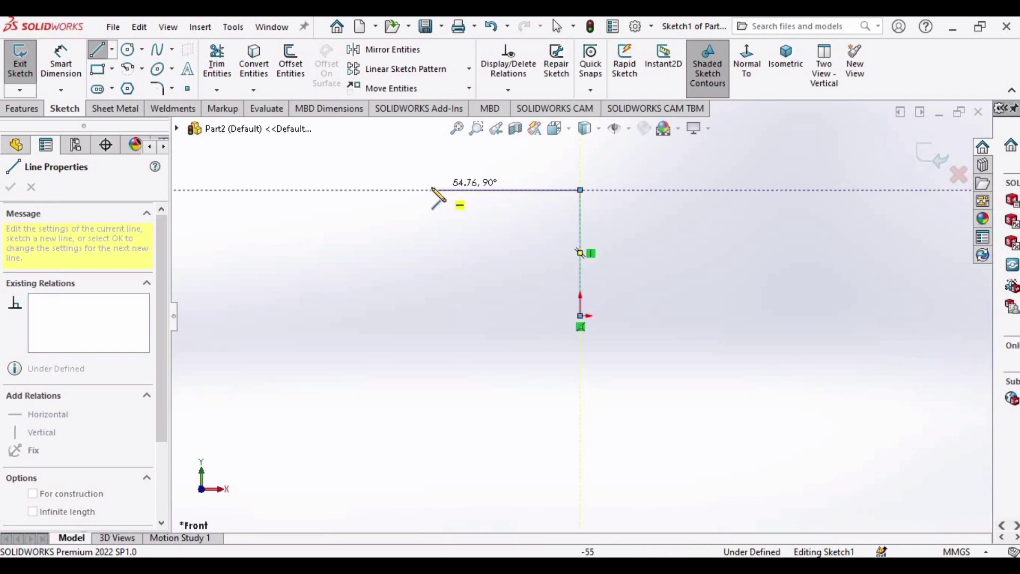
pyautogui.click(424, 189)
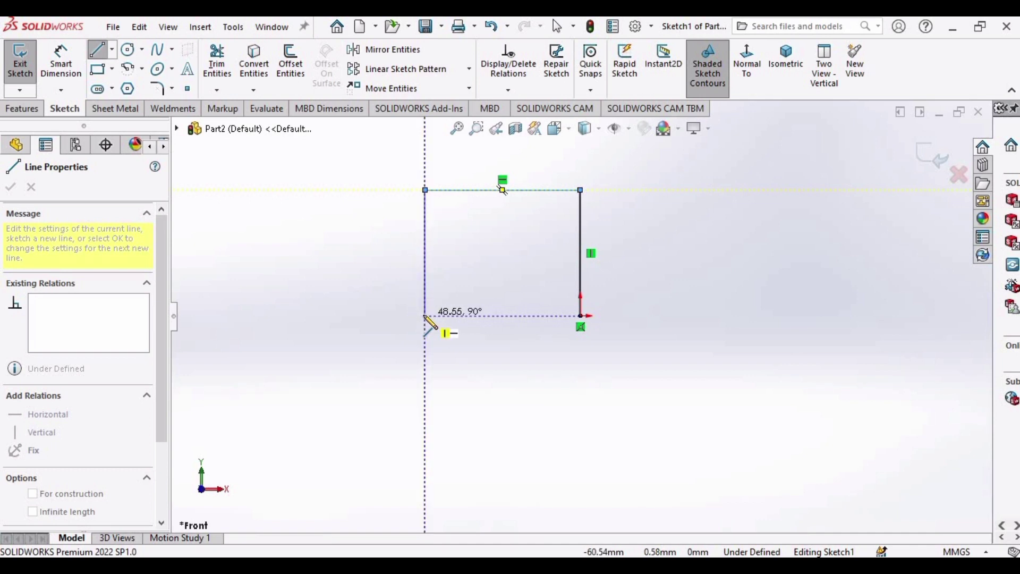
pyautogui.click(425, 316)
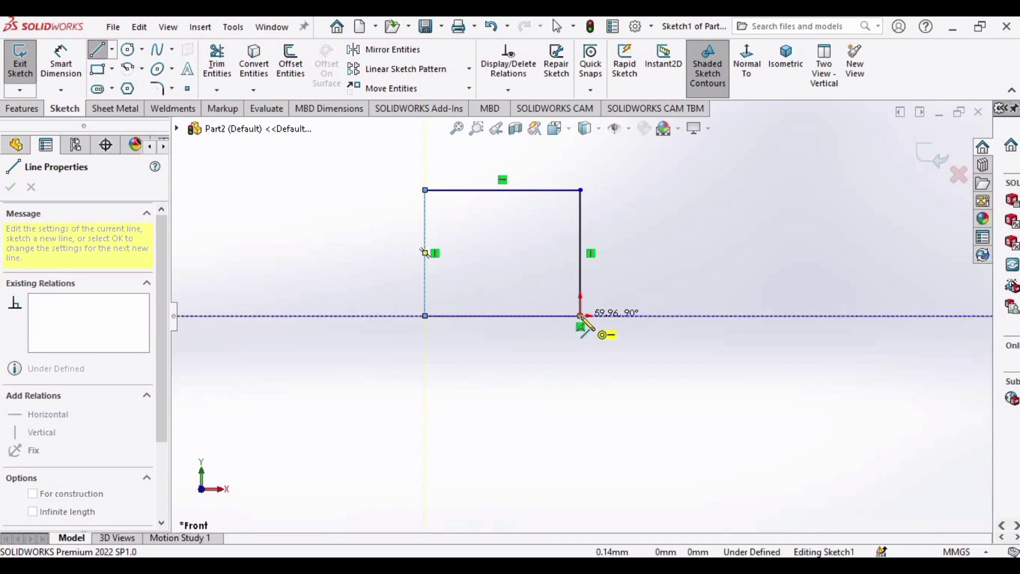
pyautogui.click(581, 316)
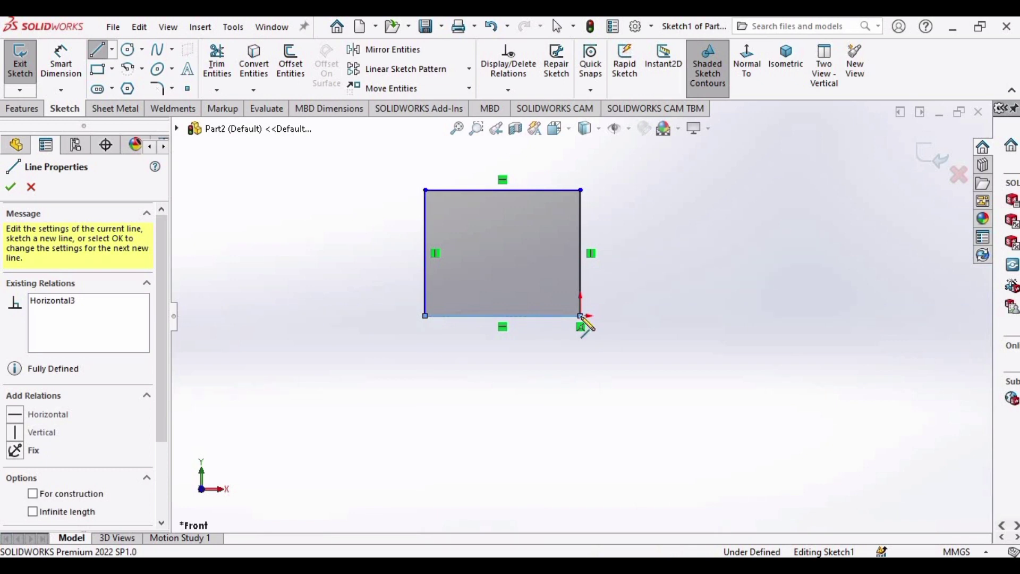
pyautogui.press('Escape')
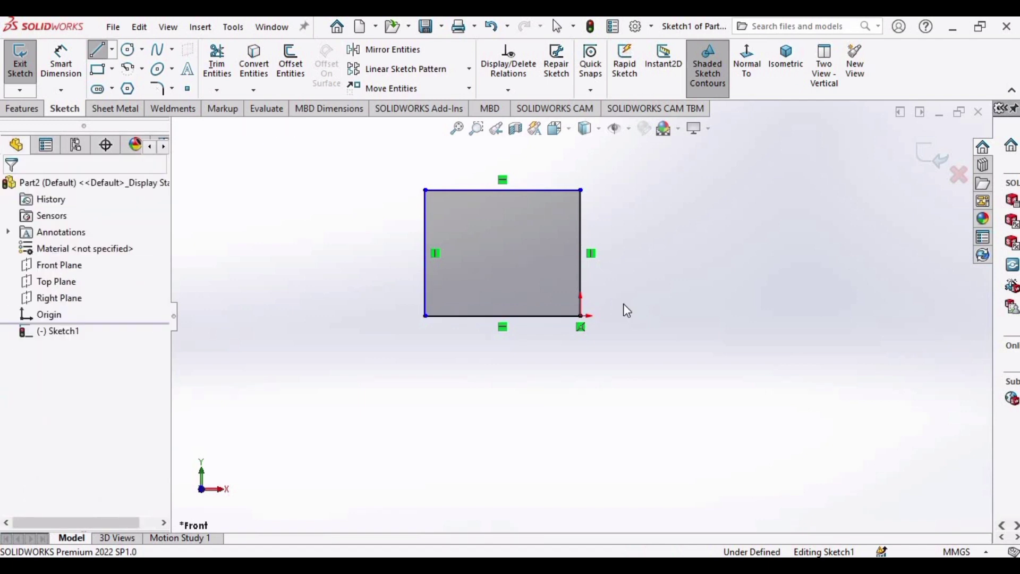
# Check which unit systems are available for the document.
pyautogui.click(540, 297)
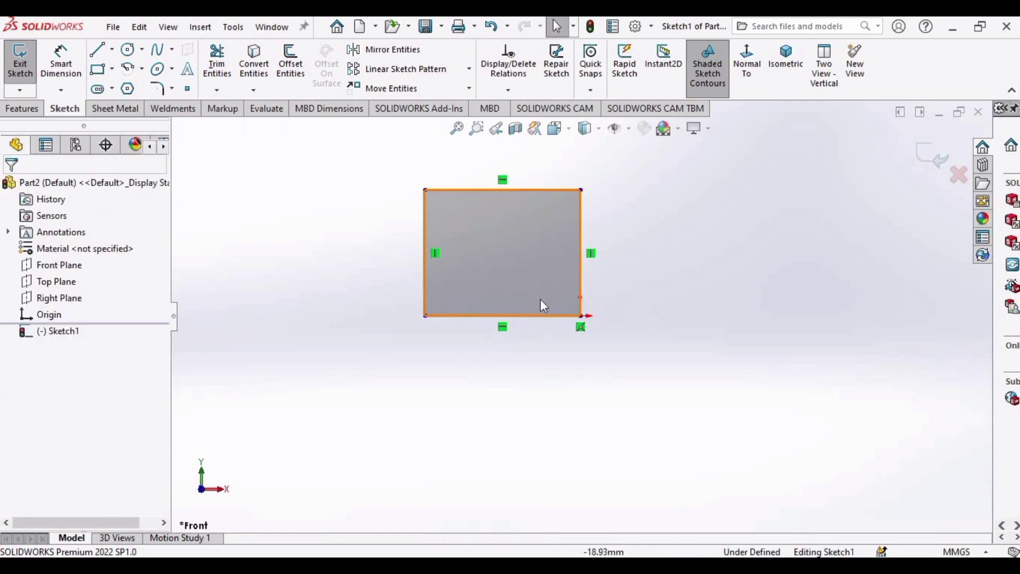
pyautogui.click(675, 385)
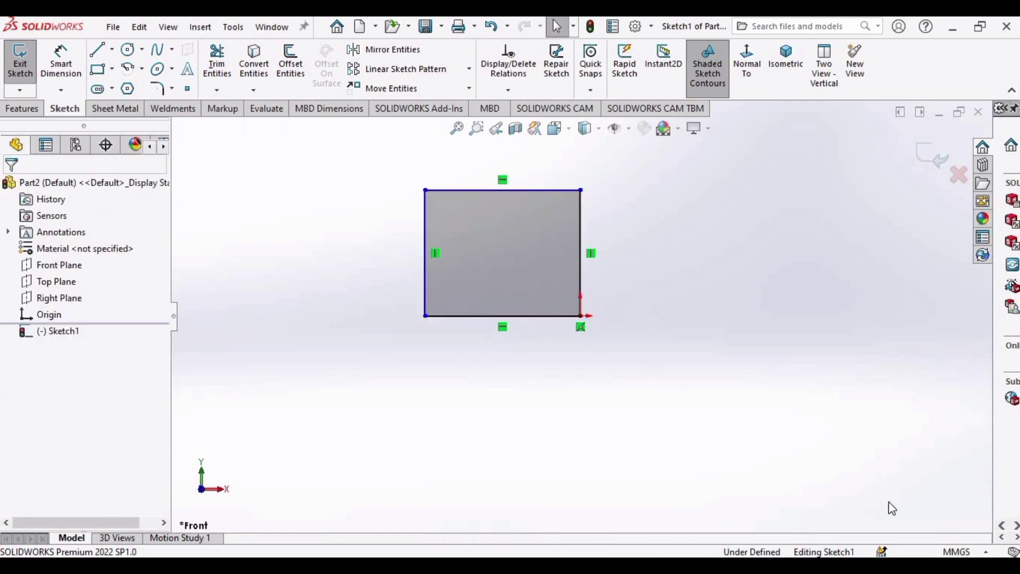
pyautogui.click(988, 552)
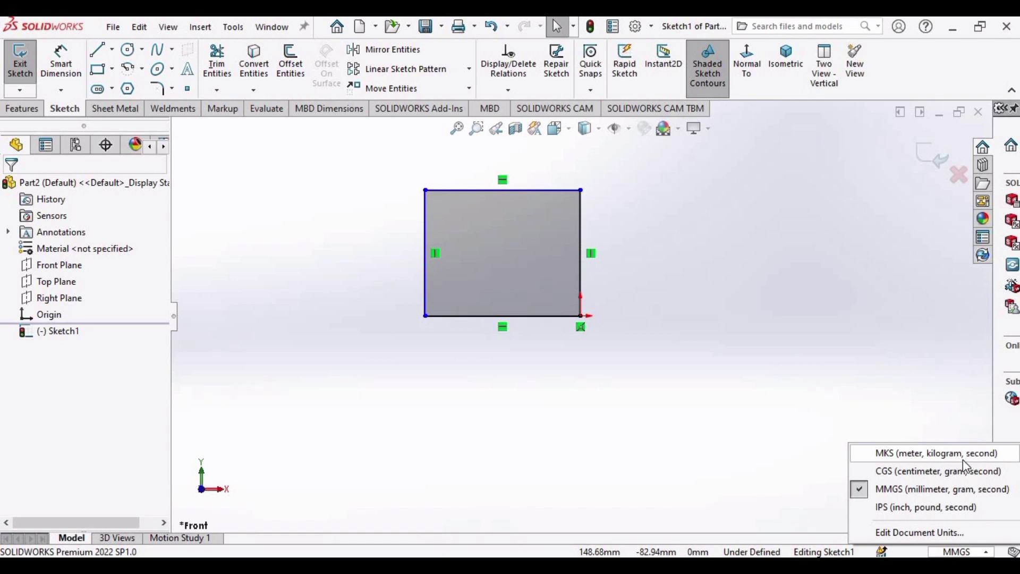
pyautogui.click(760, 470)
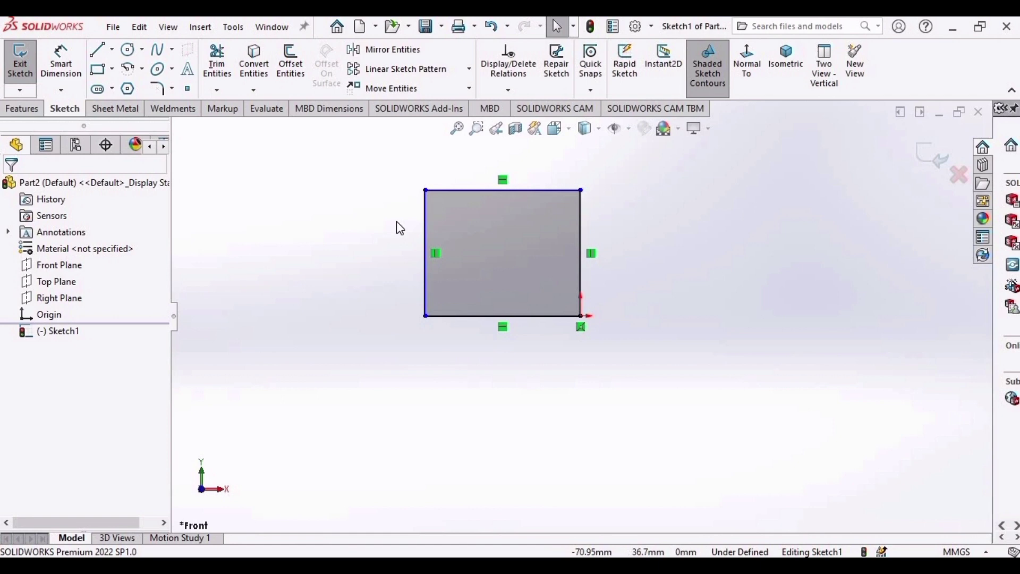
# Dimension the rectangle's right vertical edge, placing the dimension outside the profile, and set its length to 50 mm.
pyautogui.click(62, 63)
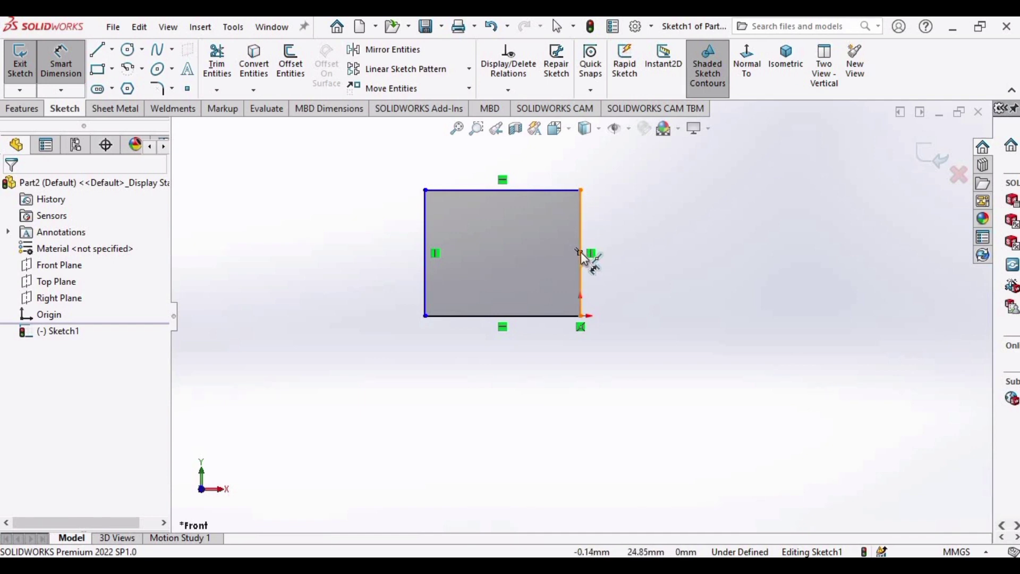
pyautogui.scroll(-5, 583, 258)
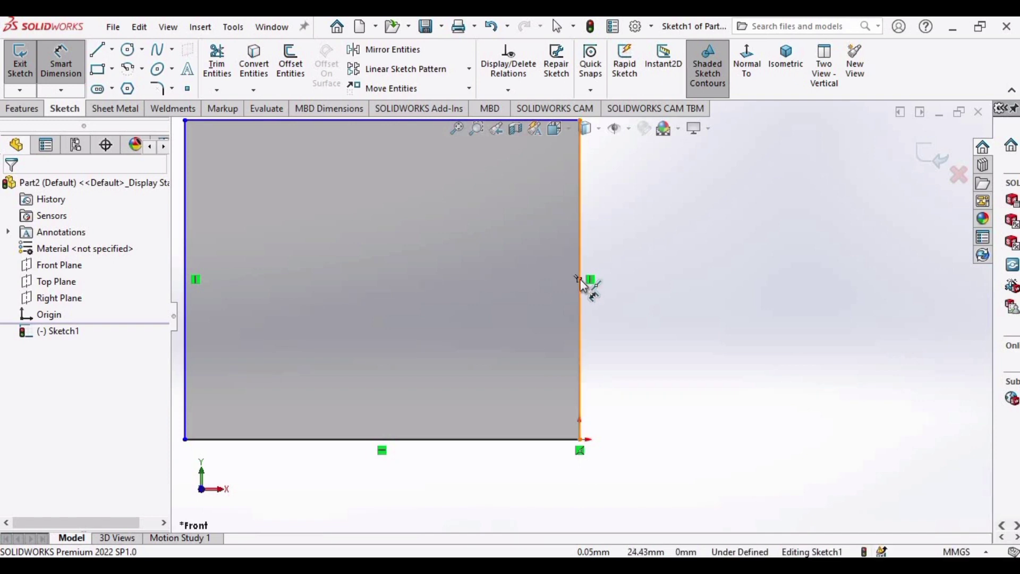
pyautogui.click(600, 282)
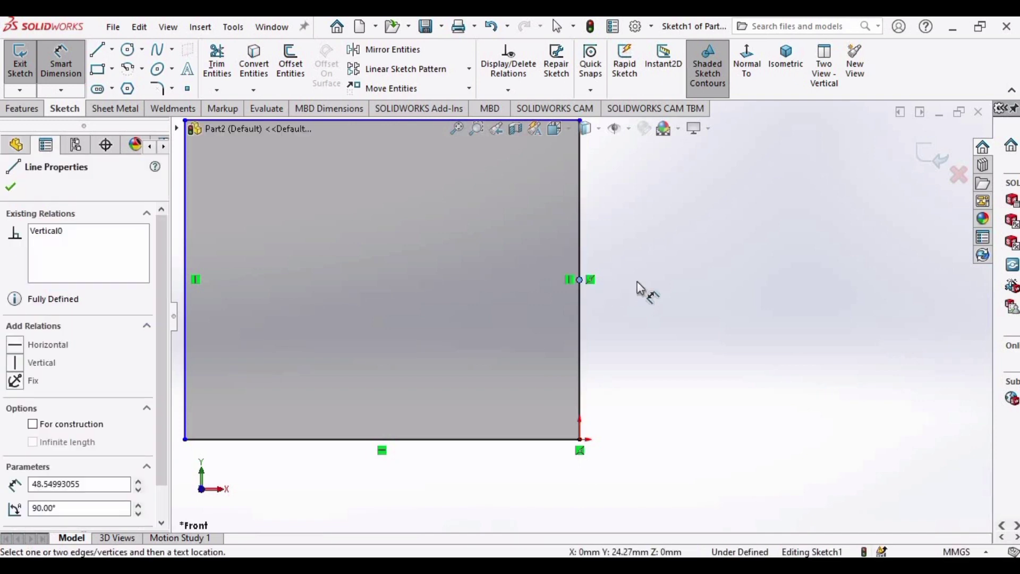
pyautogui.click(685, 285)
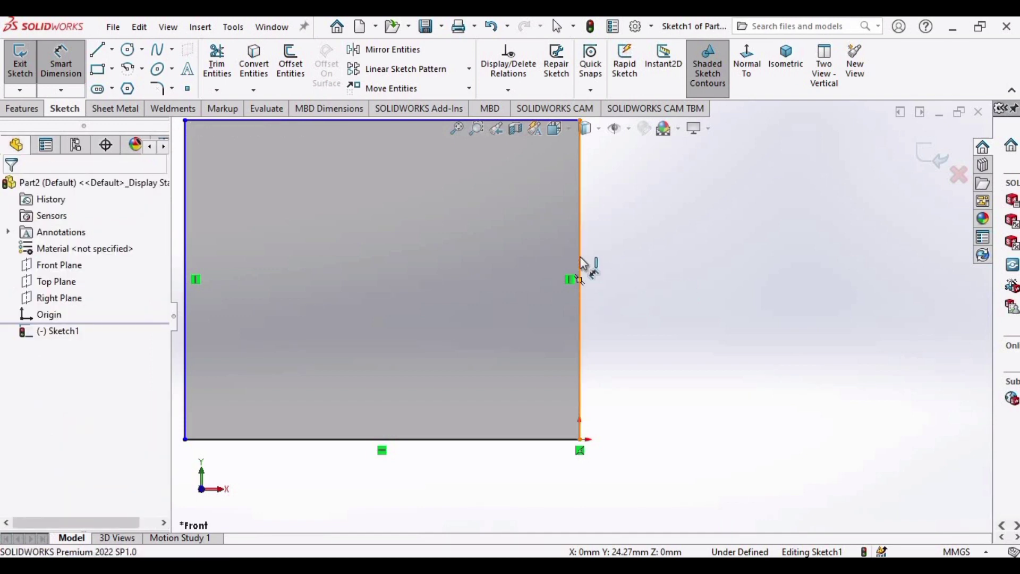
pyautogui.click(580, 189)
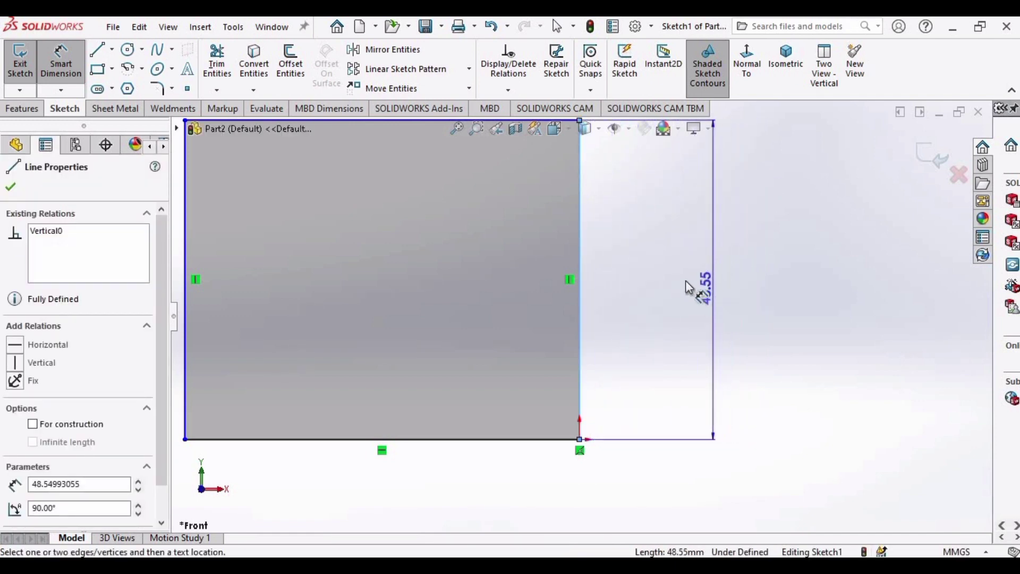
pyautogui.click(687, 285)
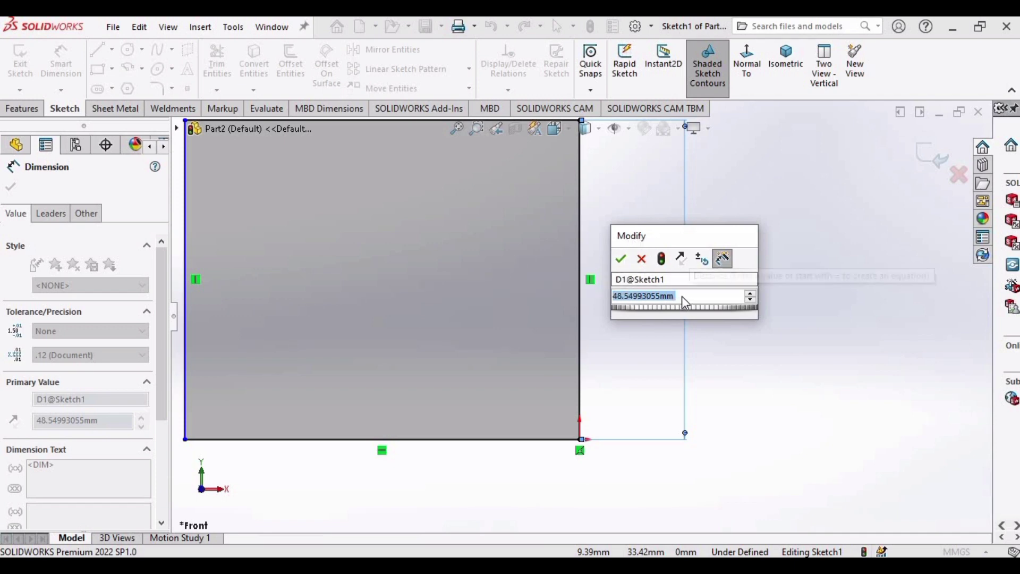
pyautogui.write('=')
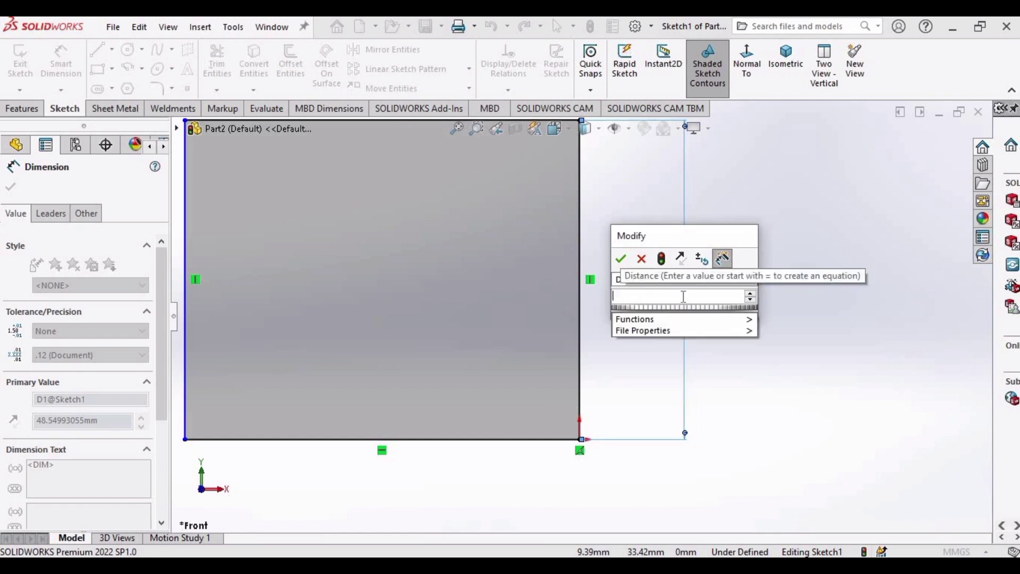
pyautogui.write('50')
pyautogui.press('Return')
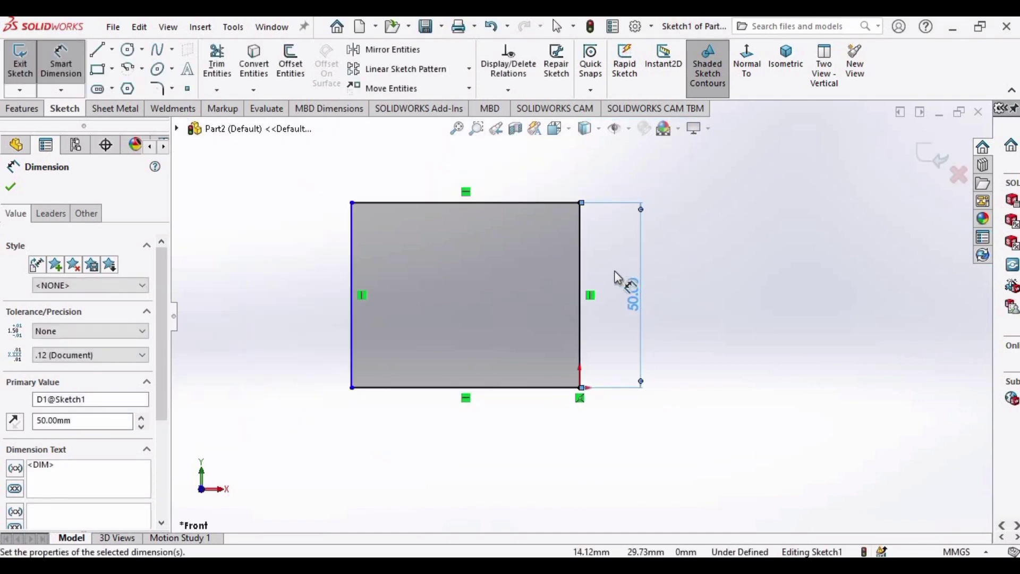
pyautogui.click(11, 186)
pyautogui.press('Escape')
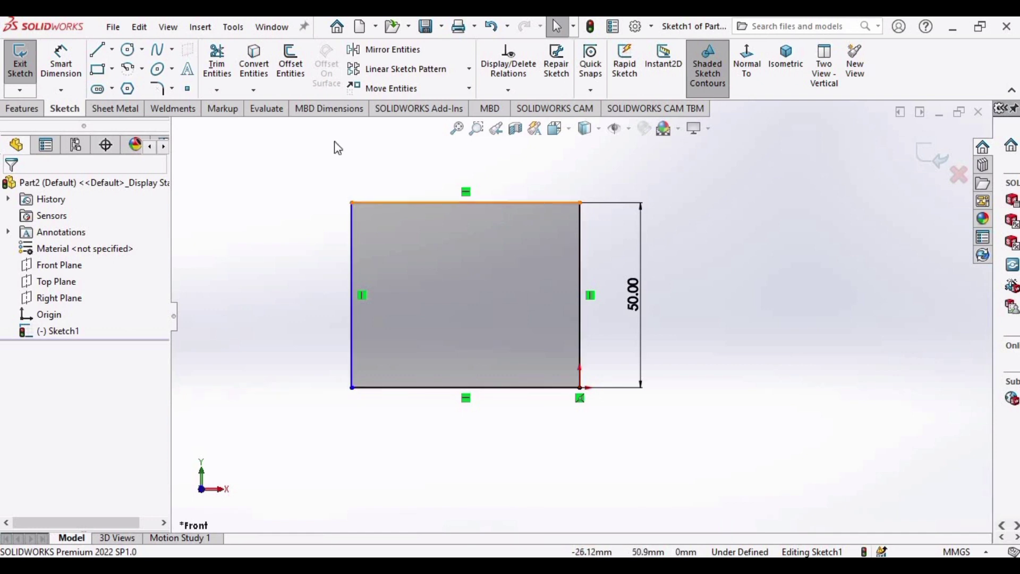
# Dimension the rectangle's upper horizontal edge, placing the dimension above the profile, and set its length to 75 mm.
pyautogui.click(61, 63)
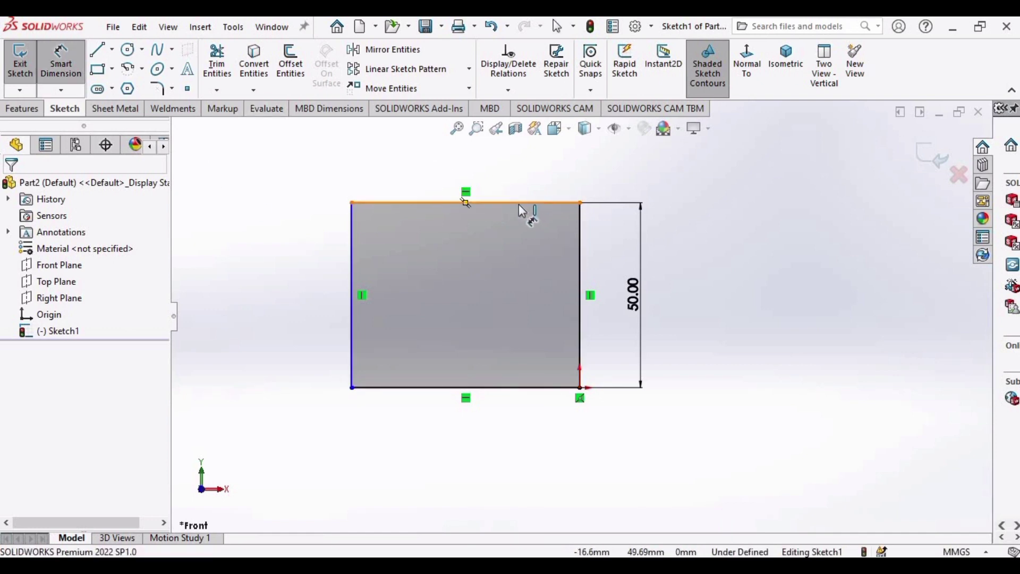
pyautogui.click(466, 202)
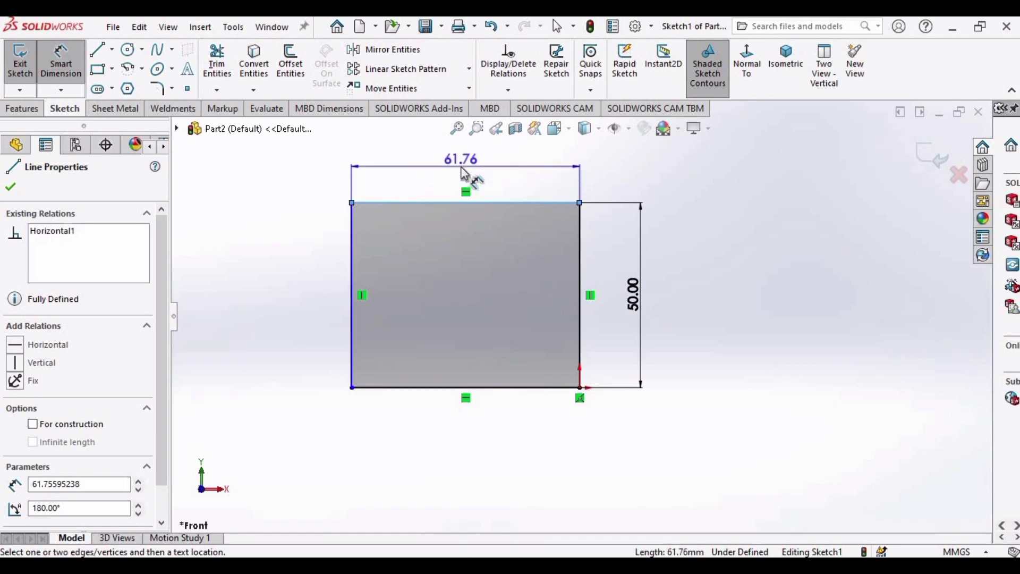
pyautogui.click(464, 171)
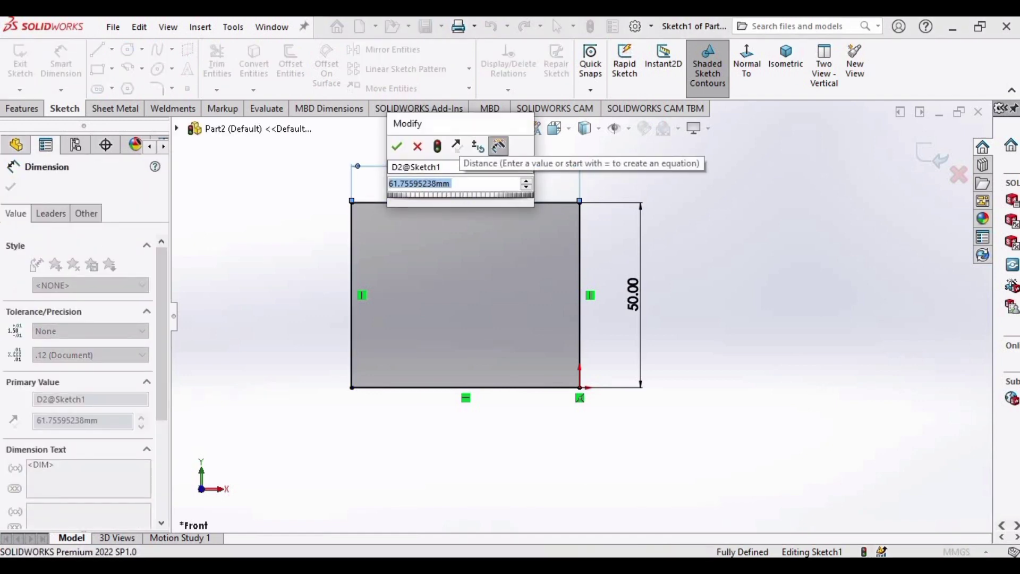
pyautogui.write('=')
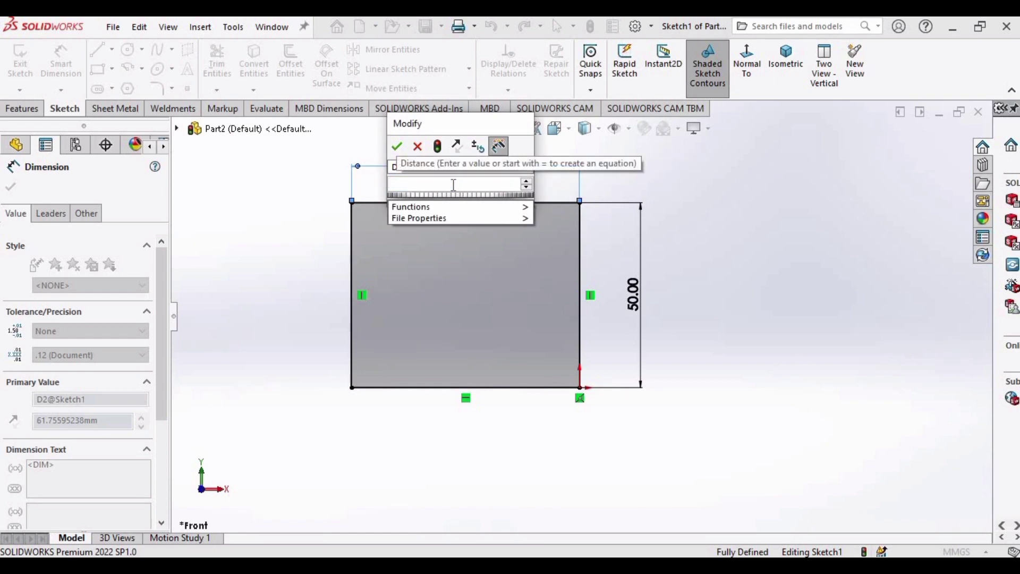
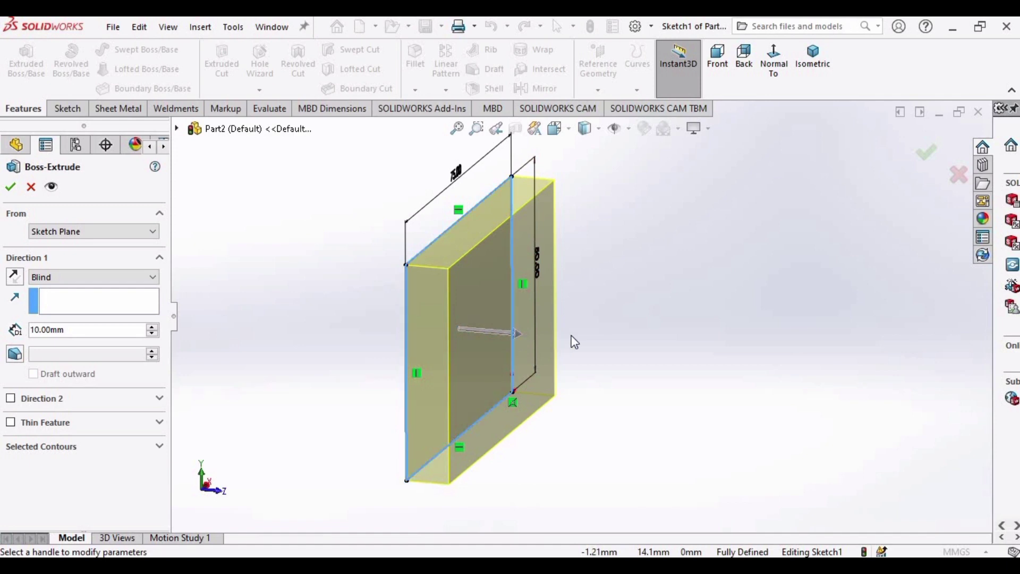
# Try different blind extrusion depths freehand on both sides of the sketch plane, ending with 27 mm in the original direction.
pyautogui.click(521, 343)
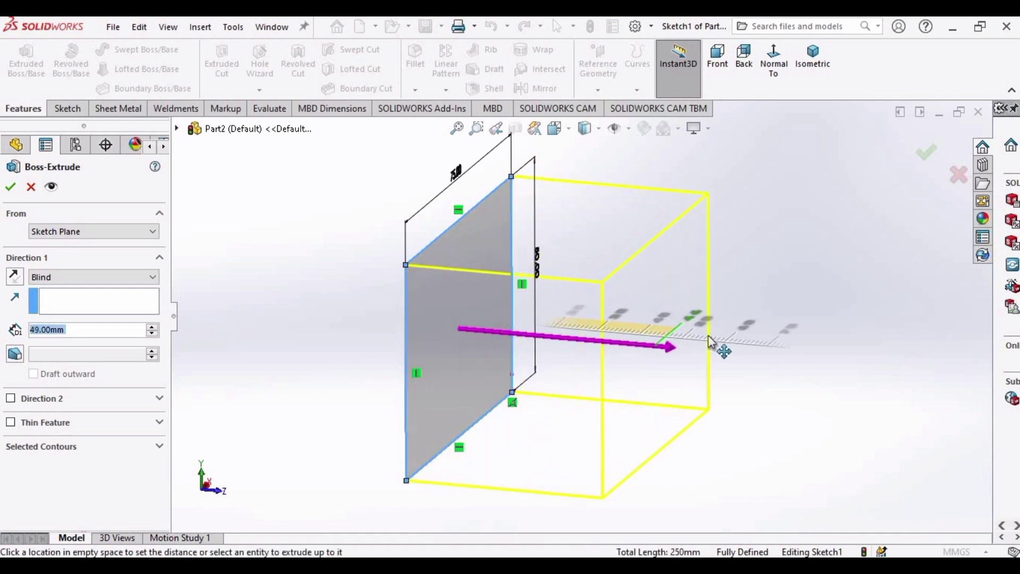
pyautogui.click(675, 343)
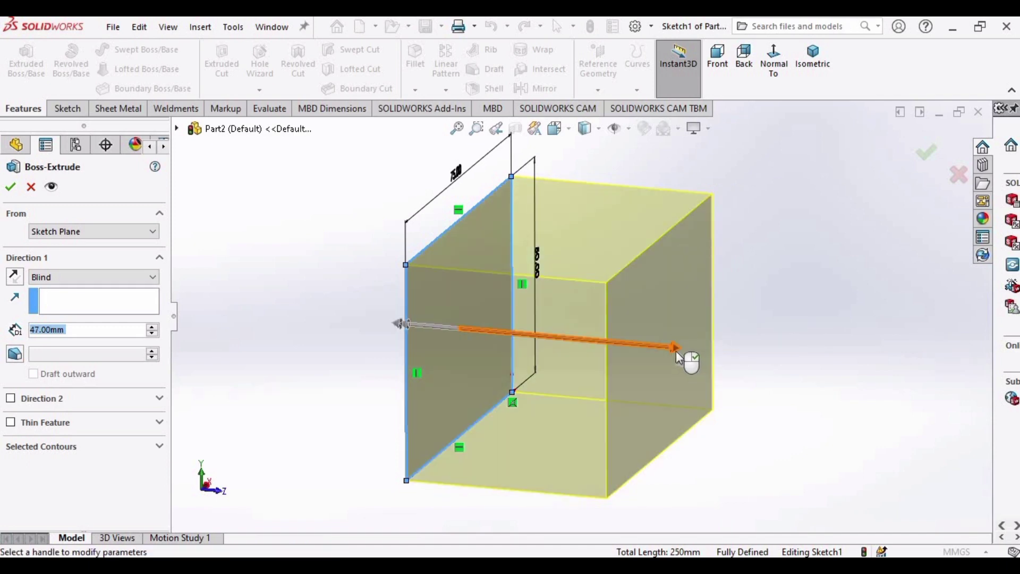
pyautogui.click(653, 351)
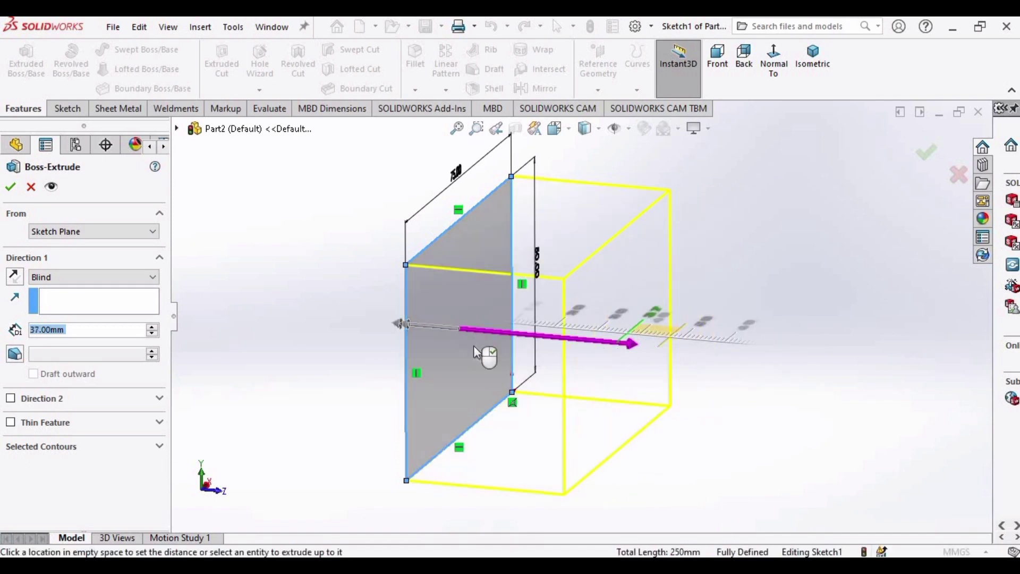
pyautogui.click(297, 353)
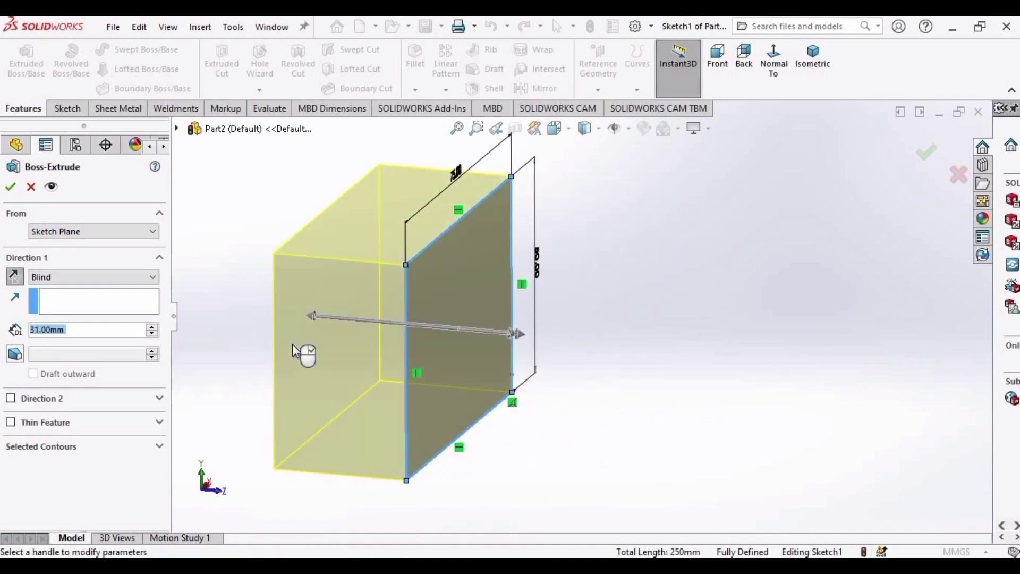
pyautogui.click(398, 321)
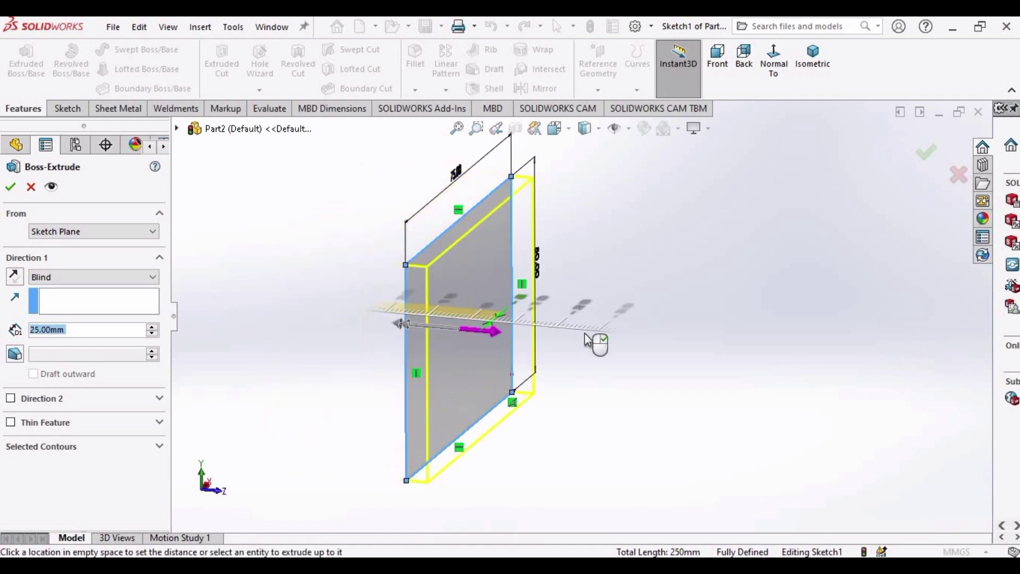
pyautogui.click(416, 366)
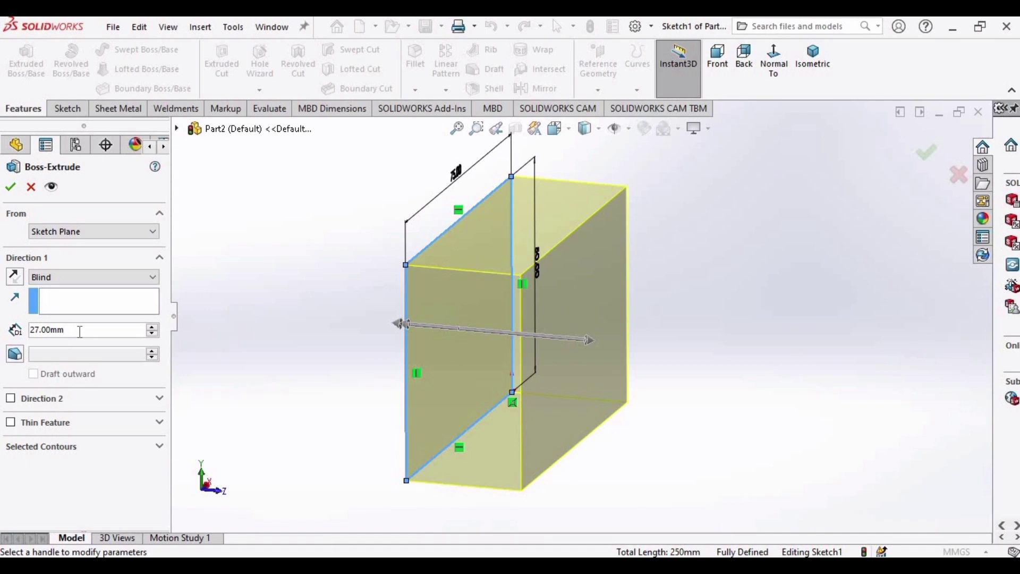
# Replace the blind extrusion depth with an exact value of 30 mm.
pyautogui.press('BackSpace')
pyautogui.press('BackSpace')
pyautogui.press('BackSpace')
pyautogui.press('BackSpace')
pyautogui.press('BackSpace')
pyautogui.press('BackSpace')
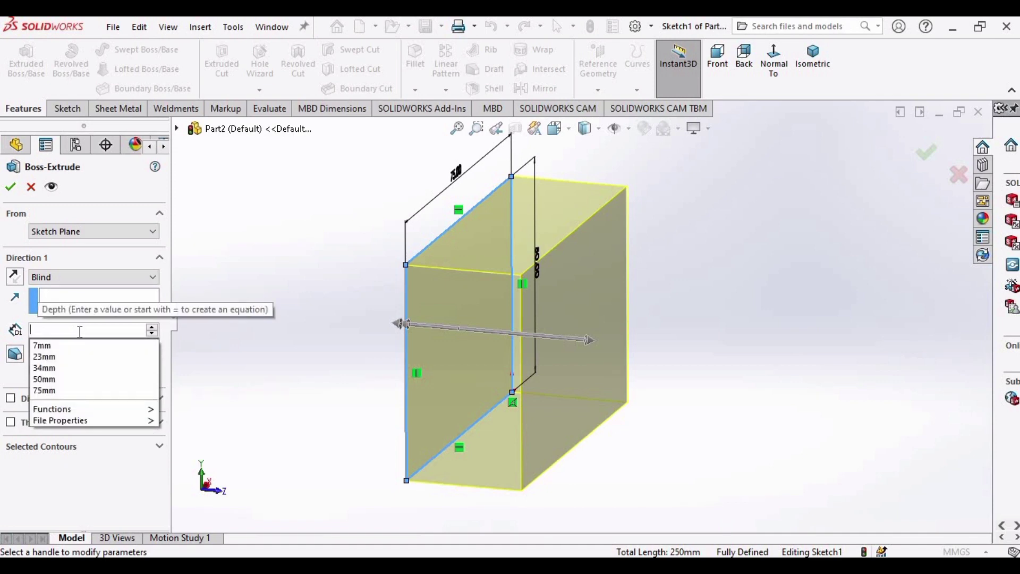
pyautogui.write('30')
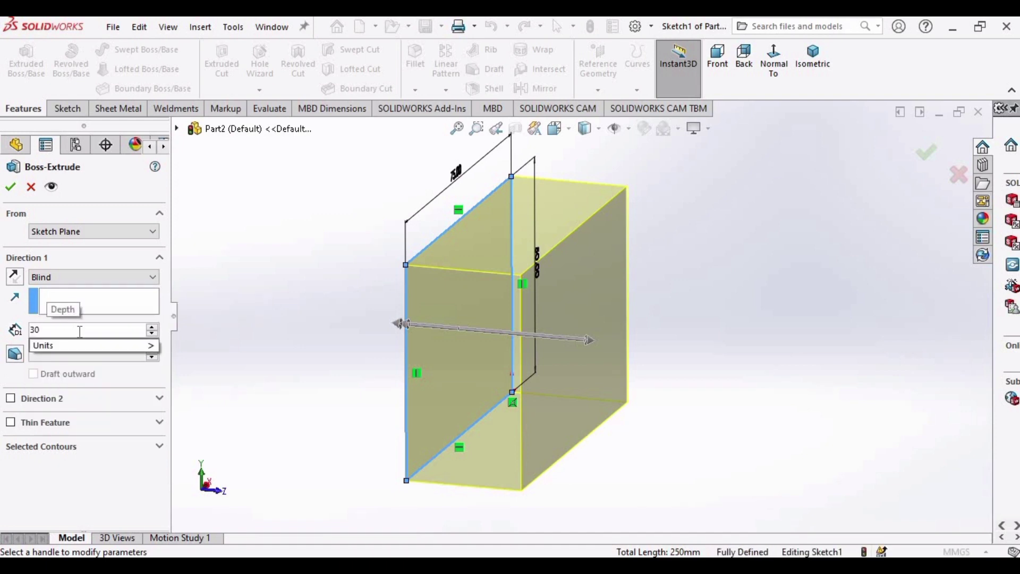
# Extrude the rectangle as a solid block with a blind depth of 40 mm.
pyautogui.press('BackSpace')
pyautogui.press('BackSpace')
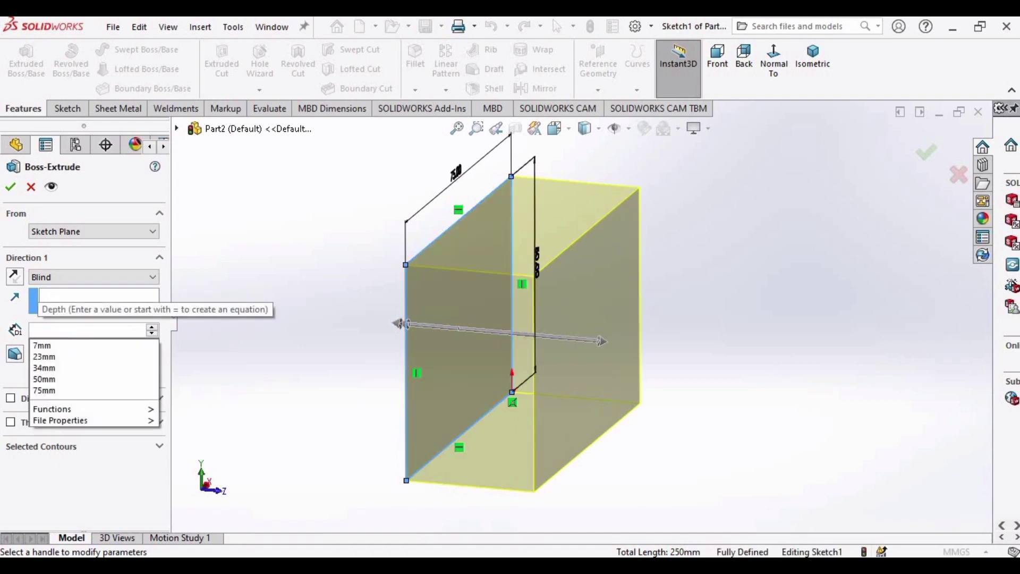
pyautogui.write('40')
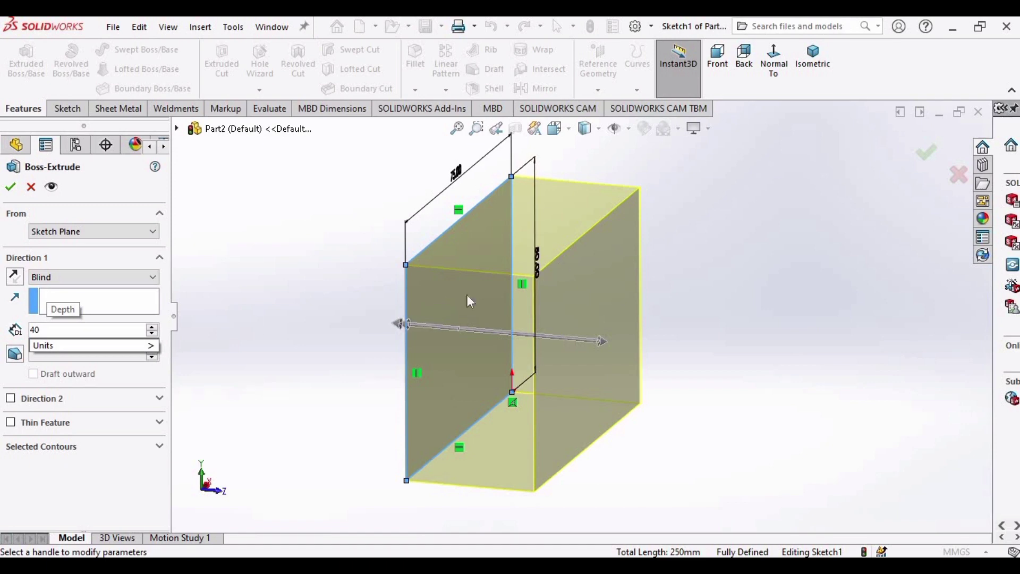
pyautogui.press('Return')
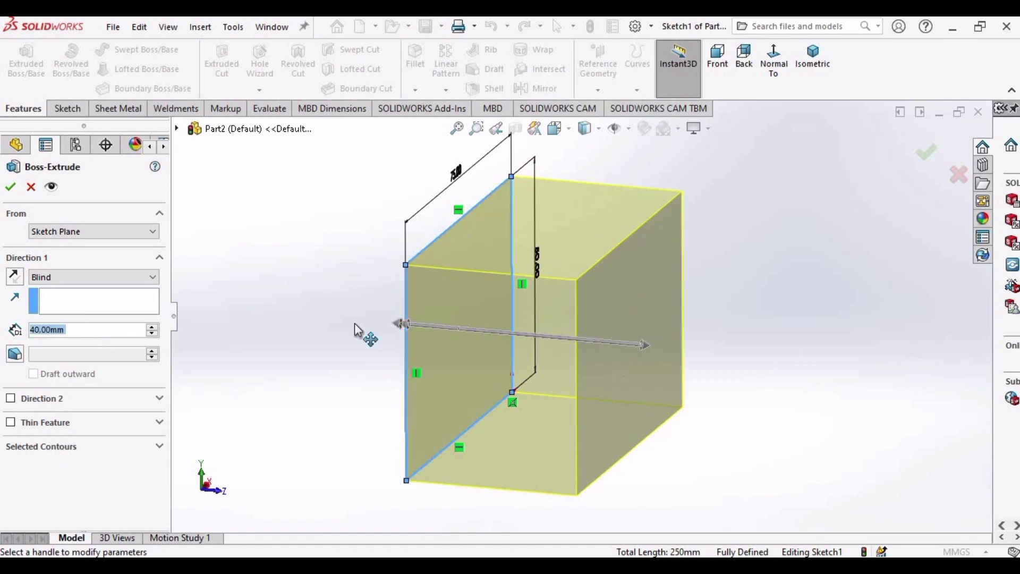
pyautogui.click(9, 187)
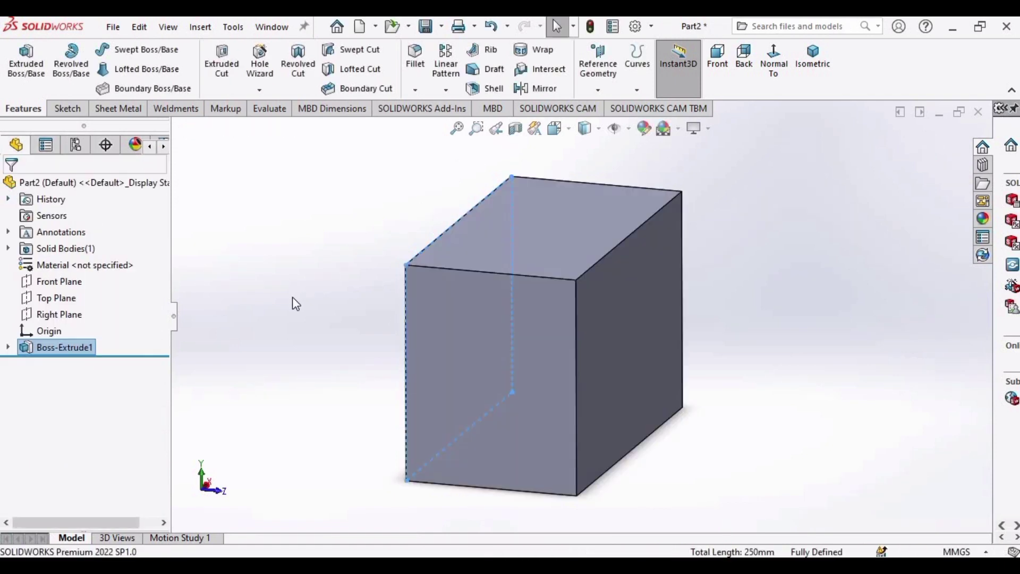
# Close the part containing the extruded block and create a new part document.
pyautogui.moveTo(308, 346); pyautogui.dragTo(987, 110, button='middle')
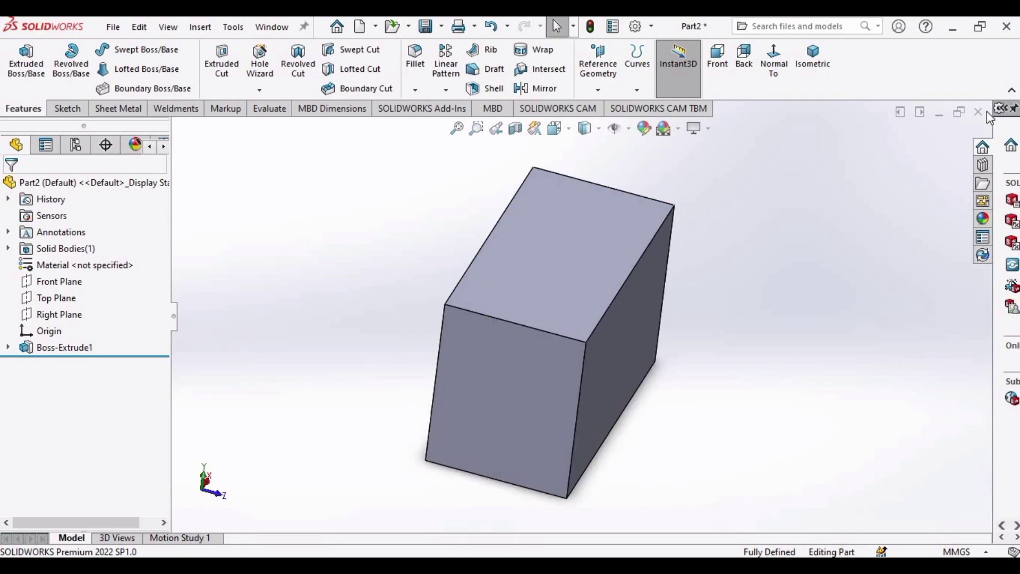
pyautogui.click(979, 112)
pyautogui.click(479, 310)
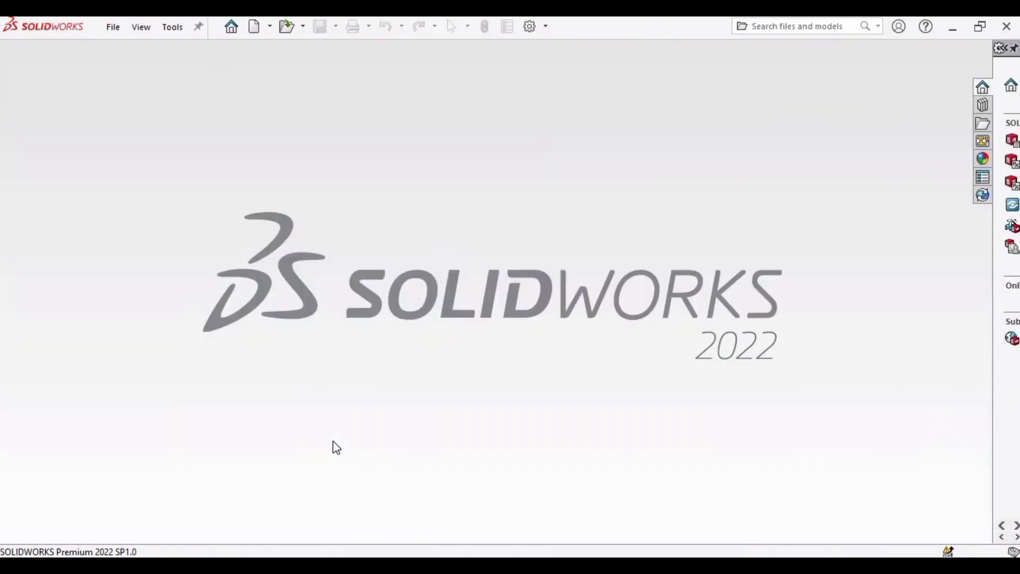
pyautogui.click(112, 29)
pyautogui.click(136, 50)
pyautogui.click(622, 482)
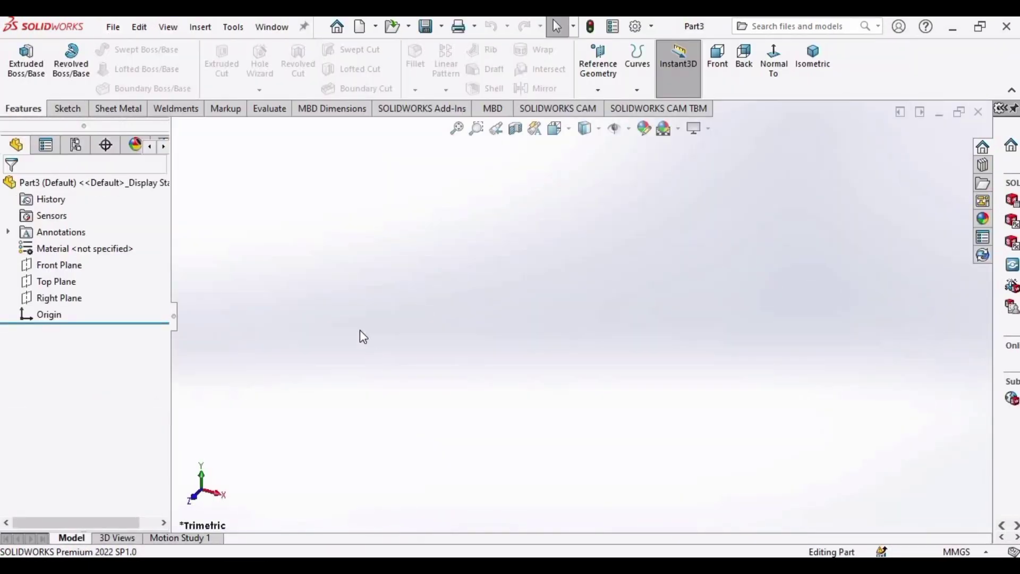
# Sketch a circle on the Front Plane, centred on the origin, with a radius of about 52 mm.
pyautogui.click(59, 266)
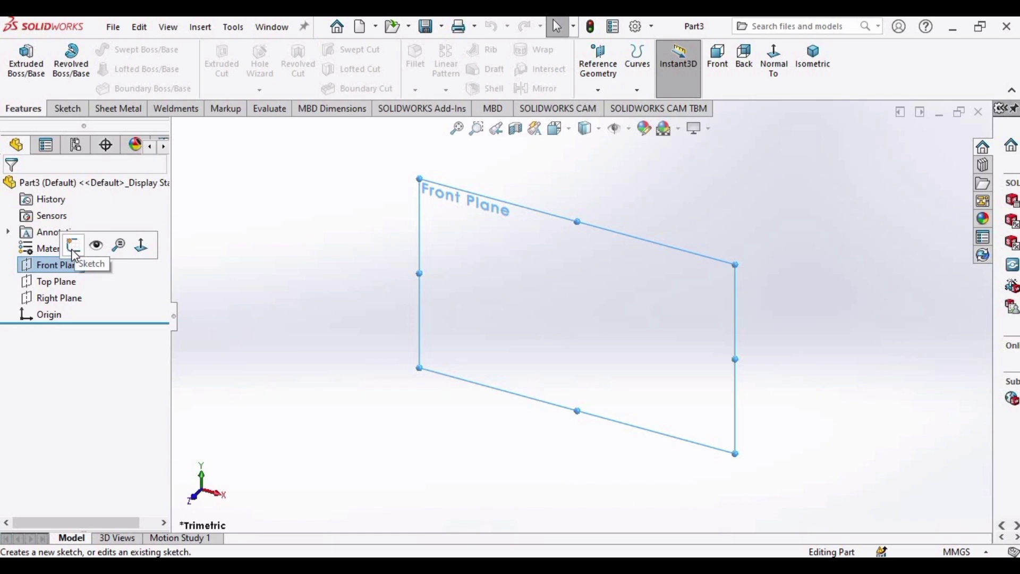
pyautogui.click(72, 245)
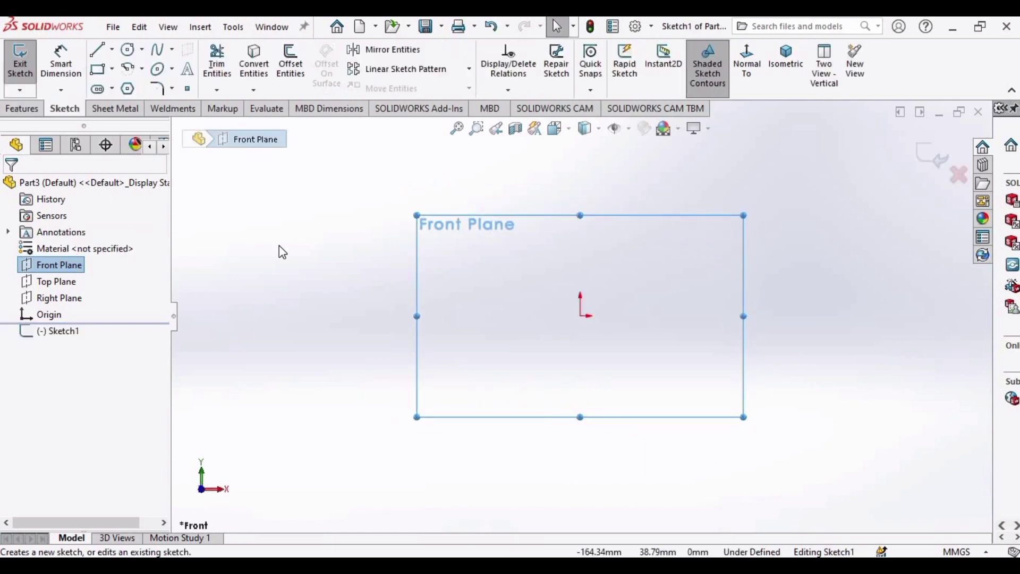
pyautogui.click(128, 53)
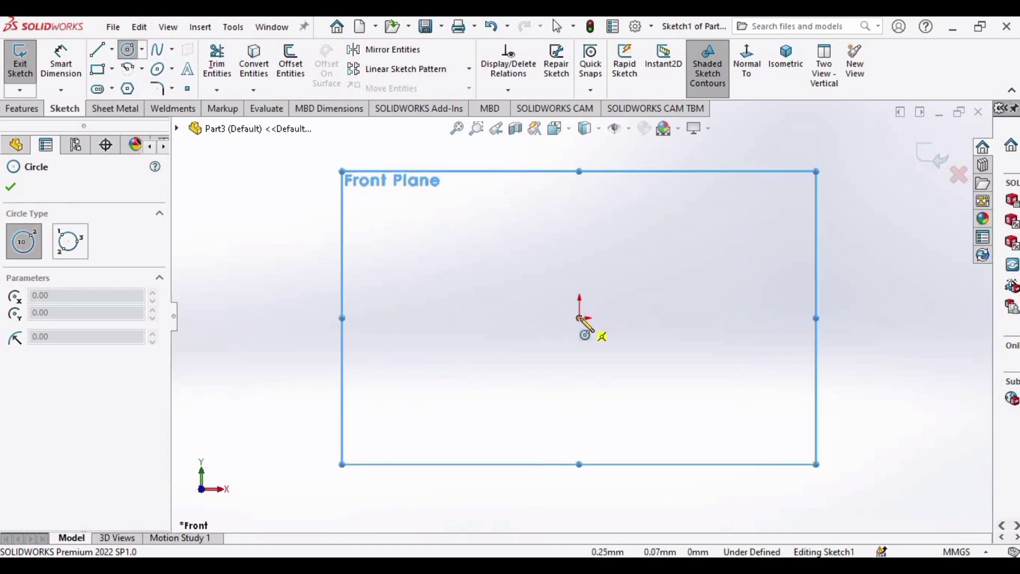
pyautogui.click(580, 317)
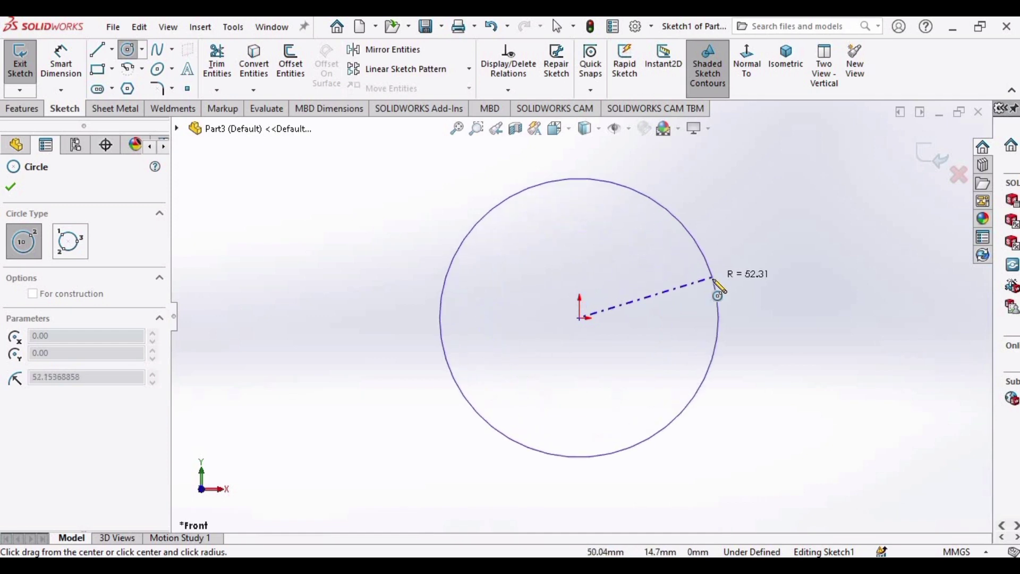
pyautogui.click(715, 280)
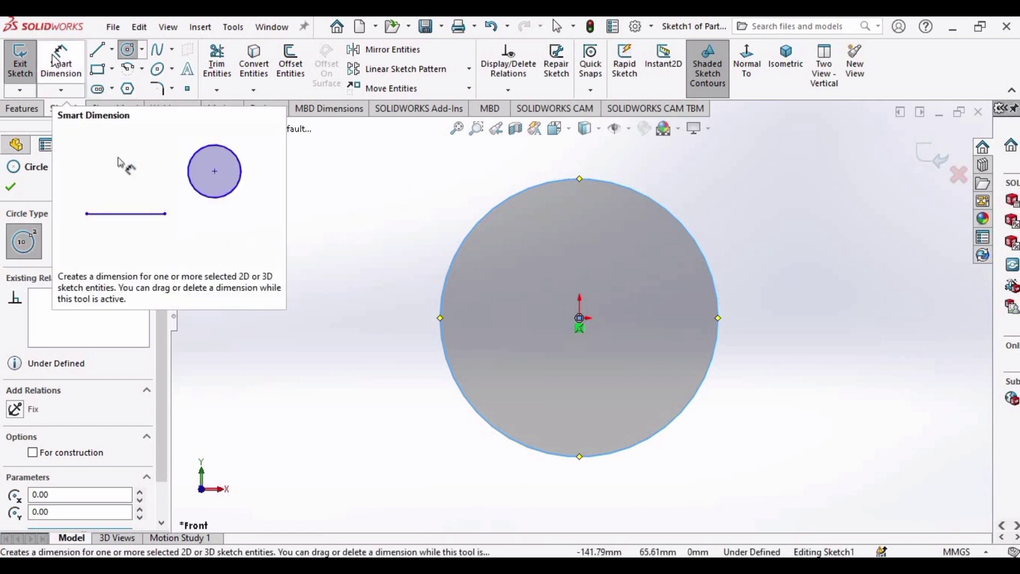
pyautogui.press('Escape')
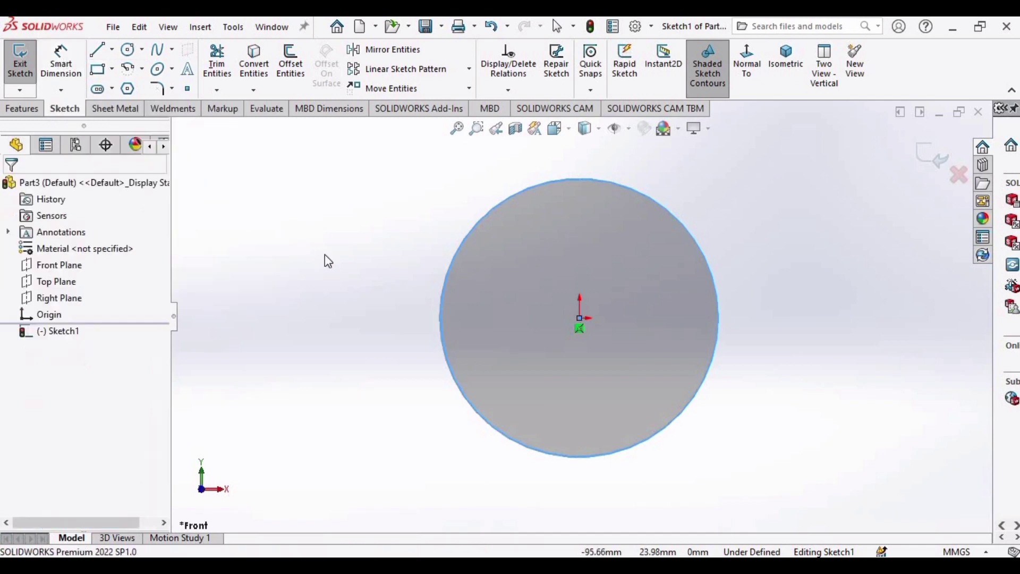
# Dimension the circle's diameter as 50 mm and reposition the dimension beside it.
pyautogui.click(64, 62)
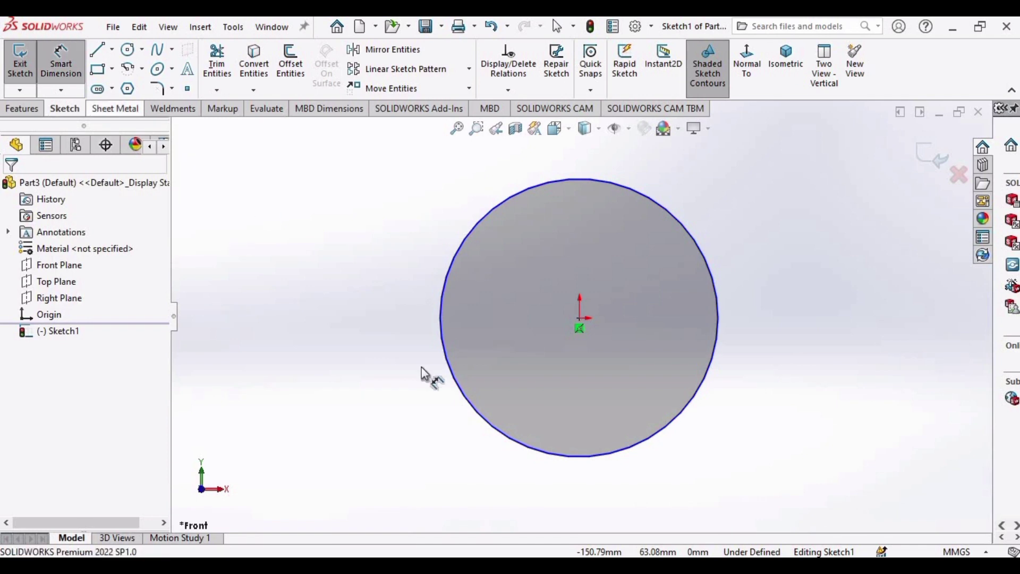
pyautogui.click(439, 342)
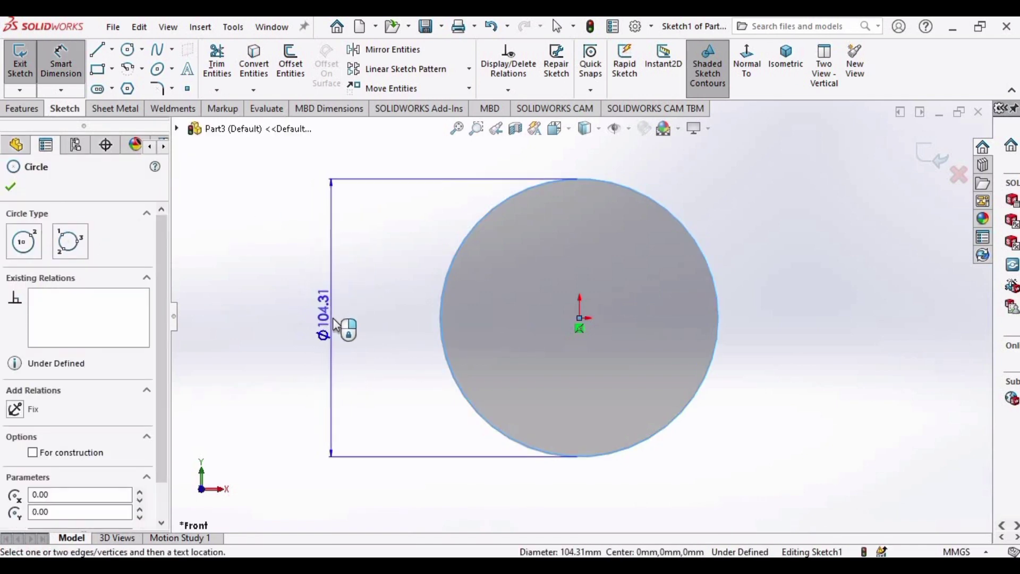
pyautogui.click(337, 324)
pyautogui.click(336, 325)
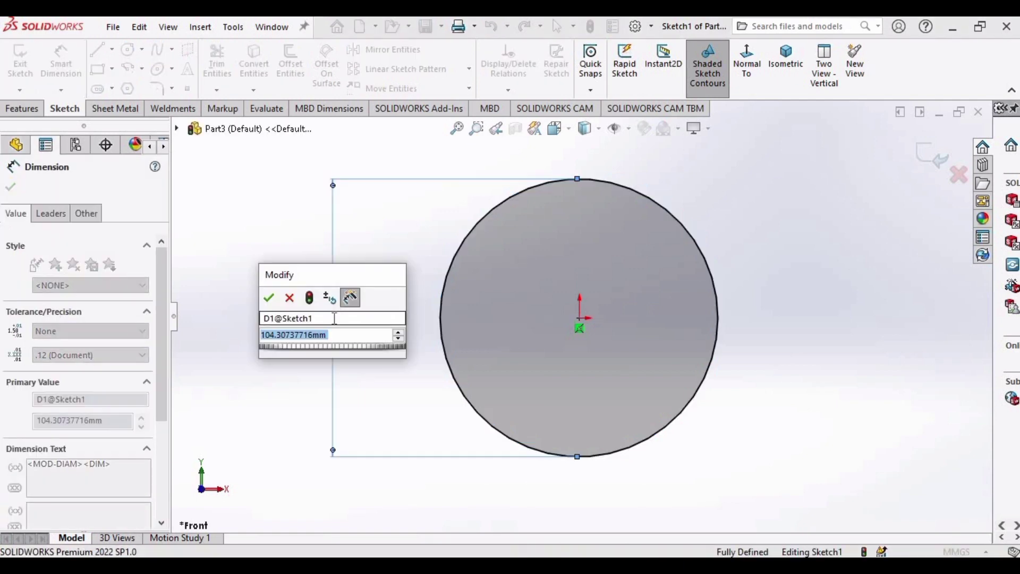
pyautogui.write('50')
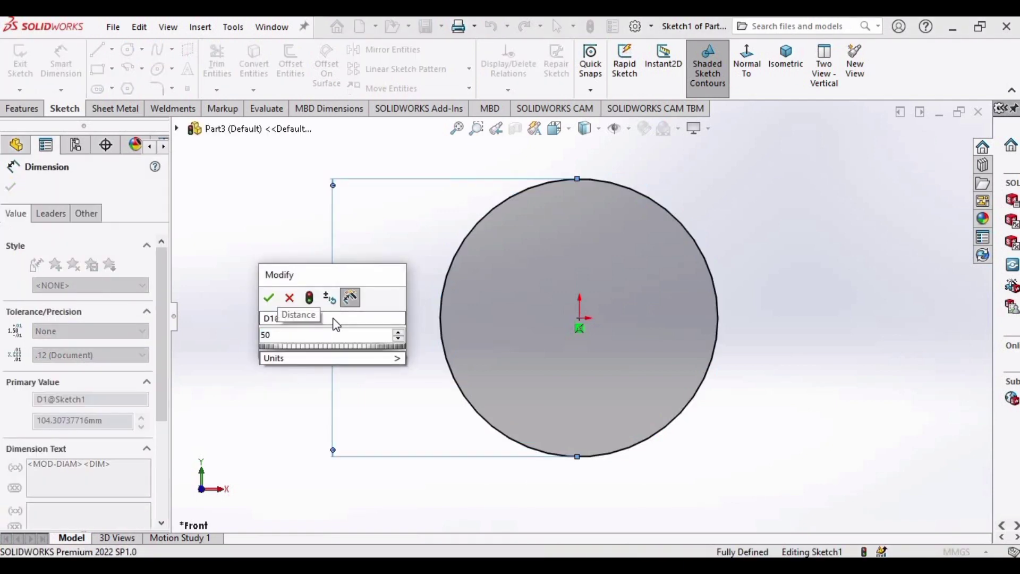
pyautogui.press('Return')
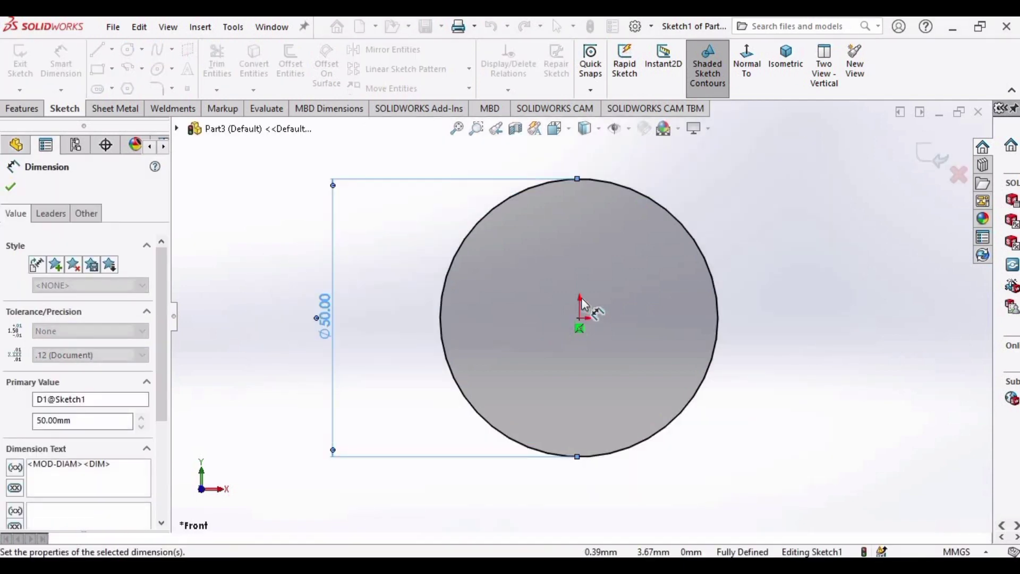
pyautogui.scroll(1, 584, 304)
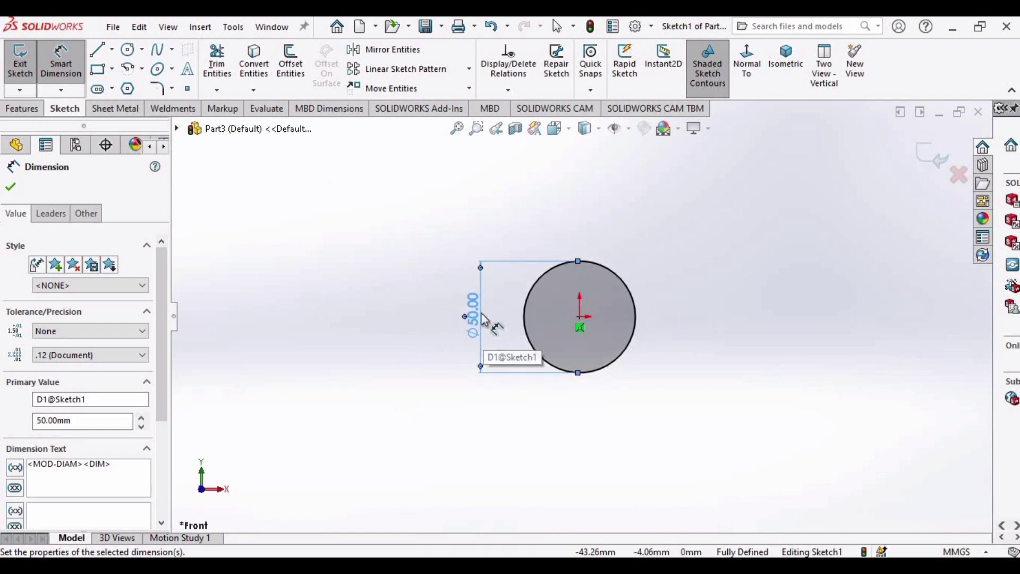
pyautogui.moveTo(477, 319); pyautogui.dragTo(465, 319)
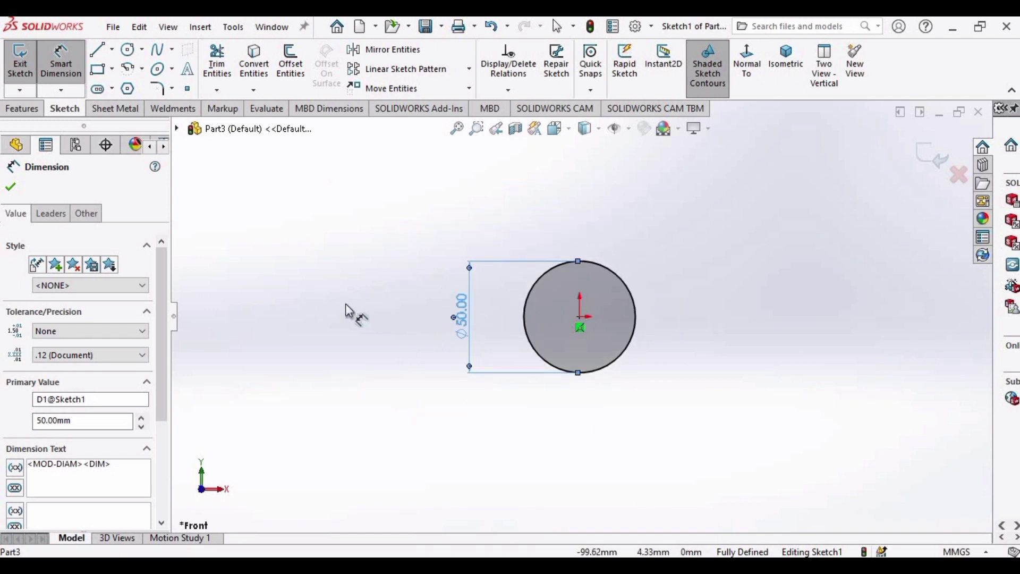
# Extrude the circle into a solid cylinder with a blind depth of 100 mm.
pyautogui.click(22, 109)
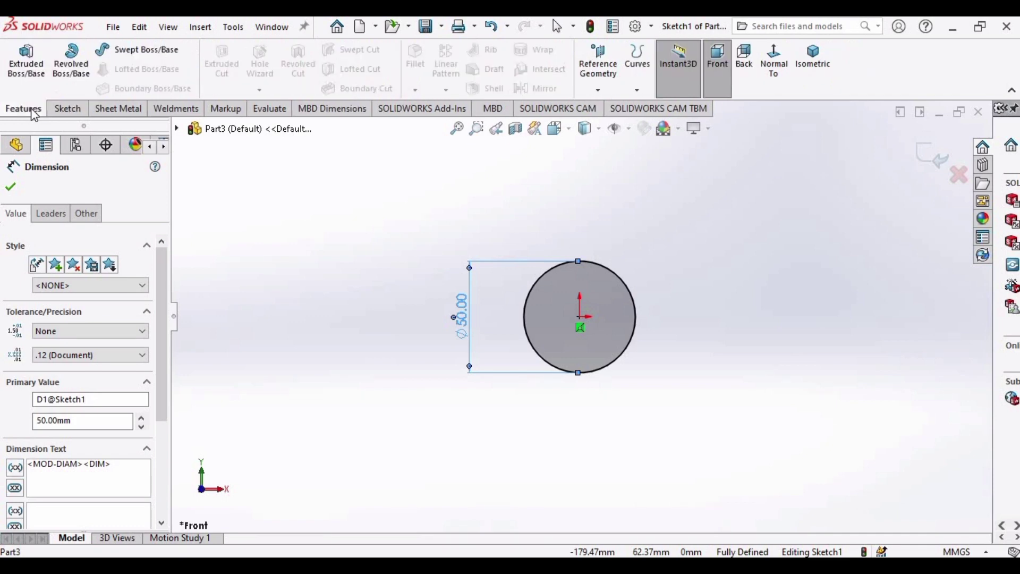
pyautogui.click(27, 59)
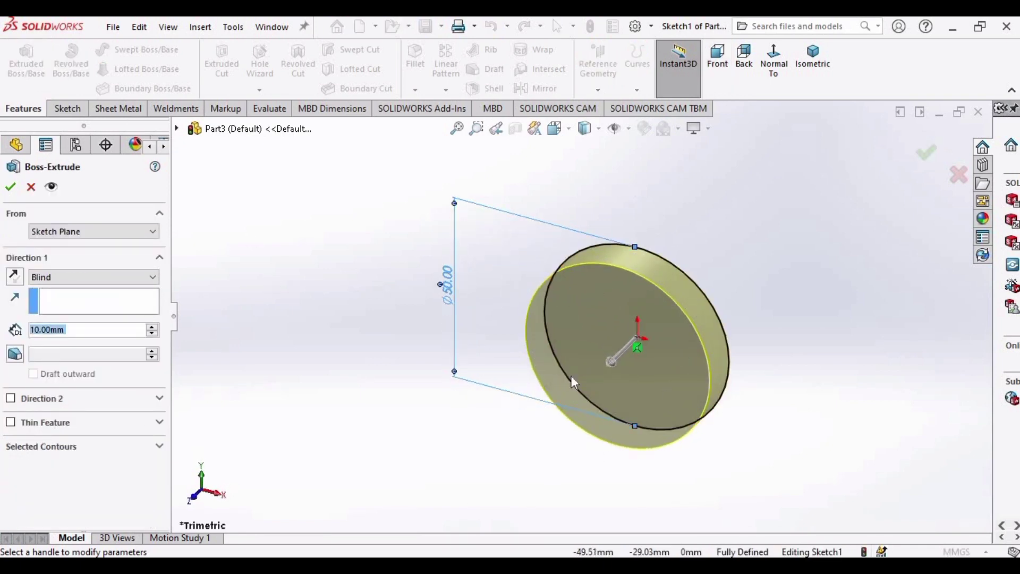
pyautogui.moveTo(598, 369); pyautogui.dragTo(540, 430)
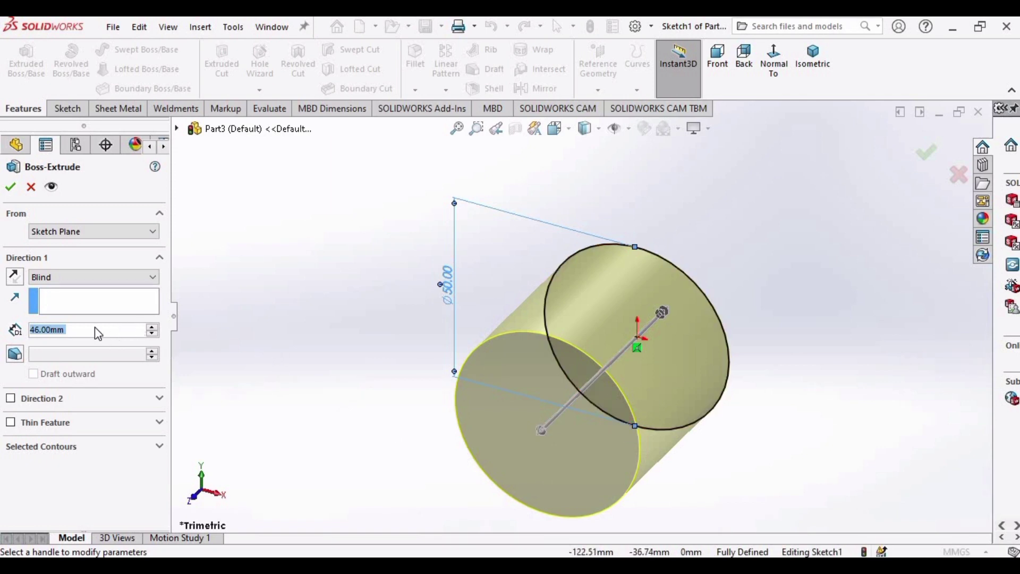
pyautogui.press('BackSpace')
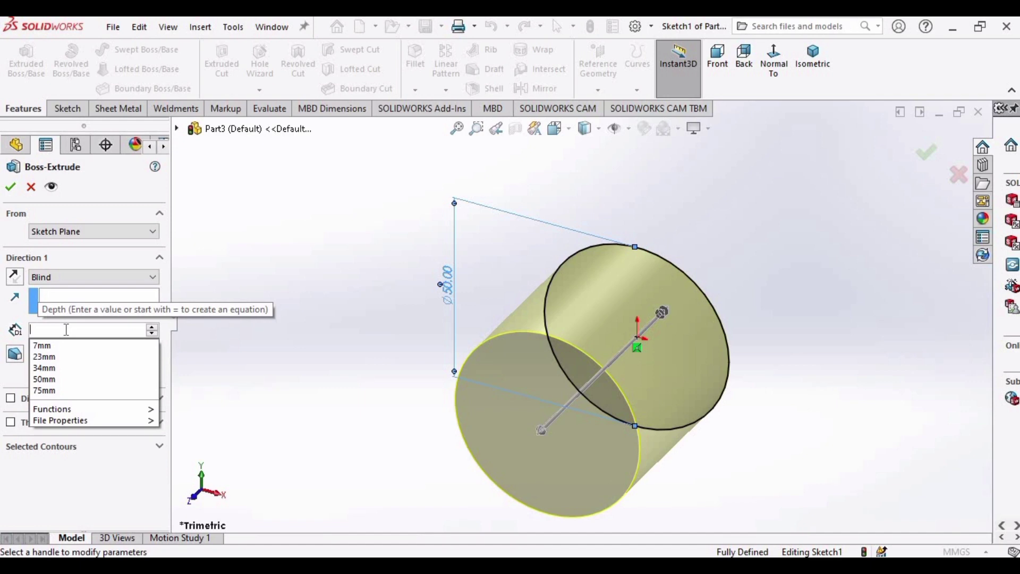
pyautogui.write('100')
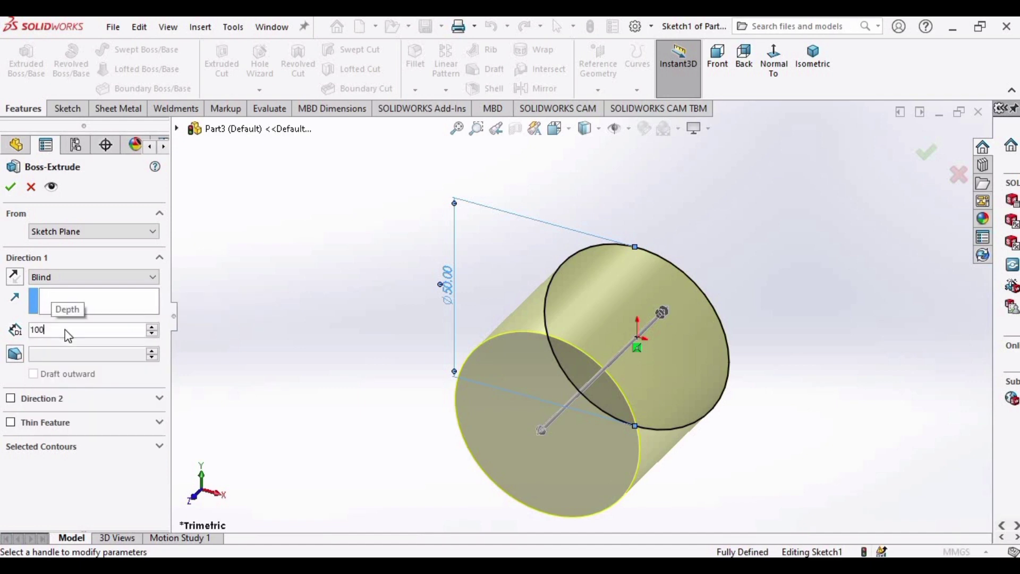
pyautogui.press('Return')
pyautogui.scroll(1, 546, 423)
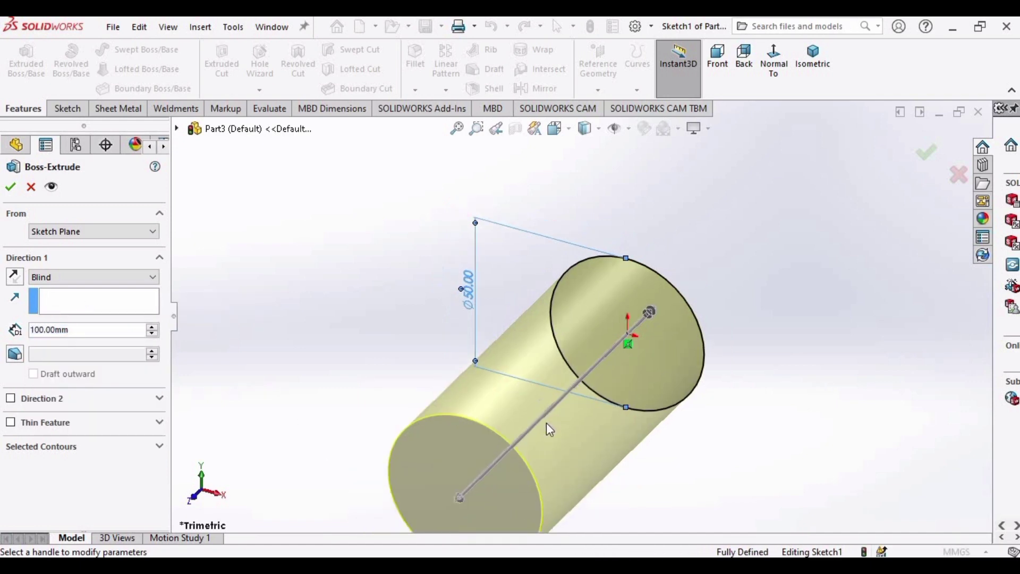
pyautogui.scroll(1, 547, 423)
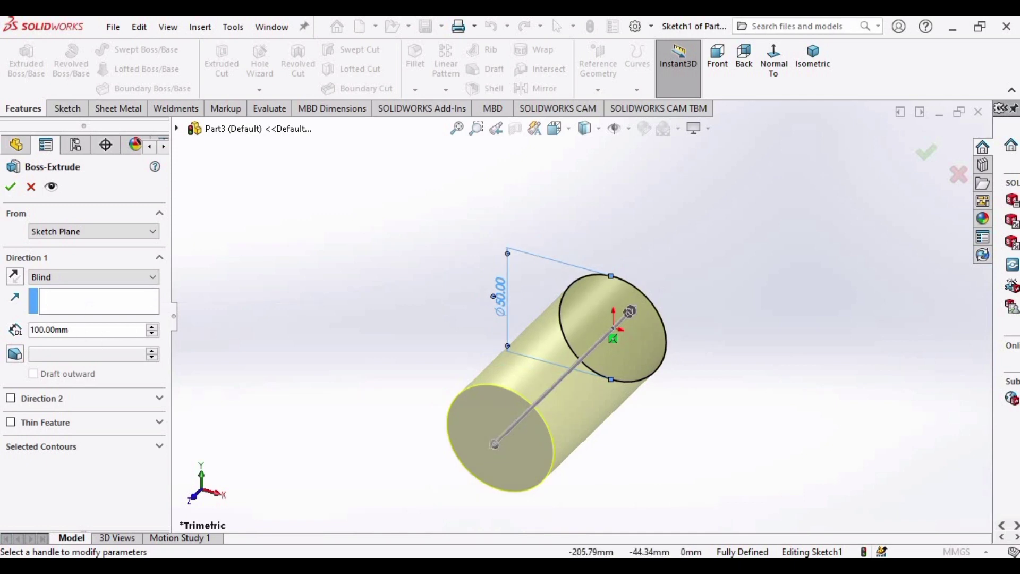
pyautogui.click(10, 186)
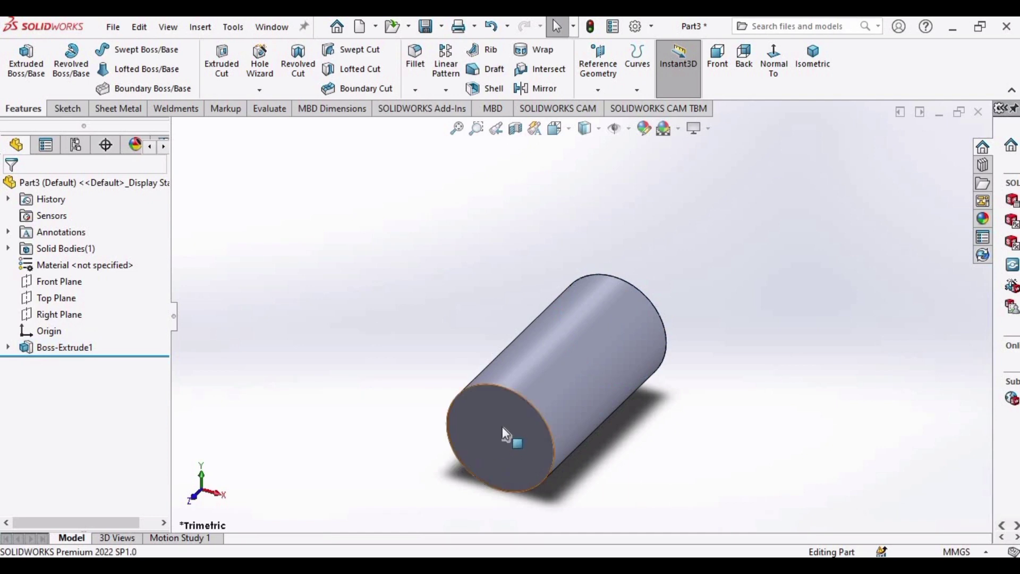
# Sketch a circle on the cylinder's front end face, centred on the origin, with a radius of about 19 mm.
pyautogui.scroll(-3, 485, 418)
pyautogui.moveTo(483, 417); pyautogui.dragTo(581, 372, button='middle')
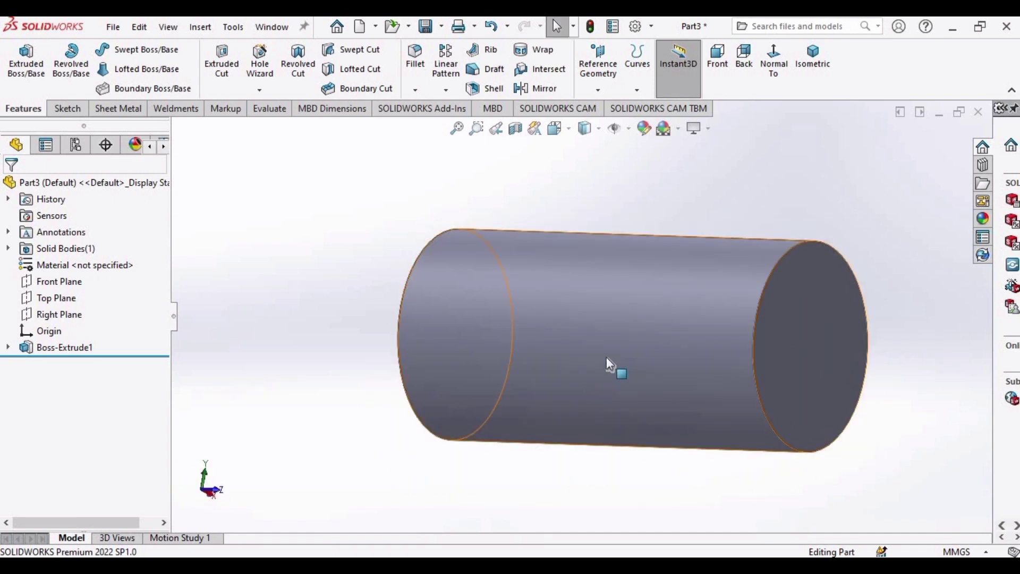
pyautogui.click(665, 304)
pyautogui.click(642, 227)
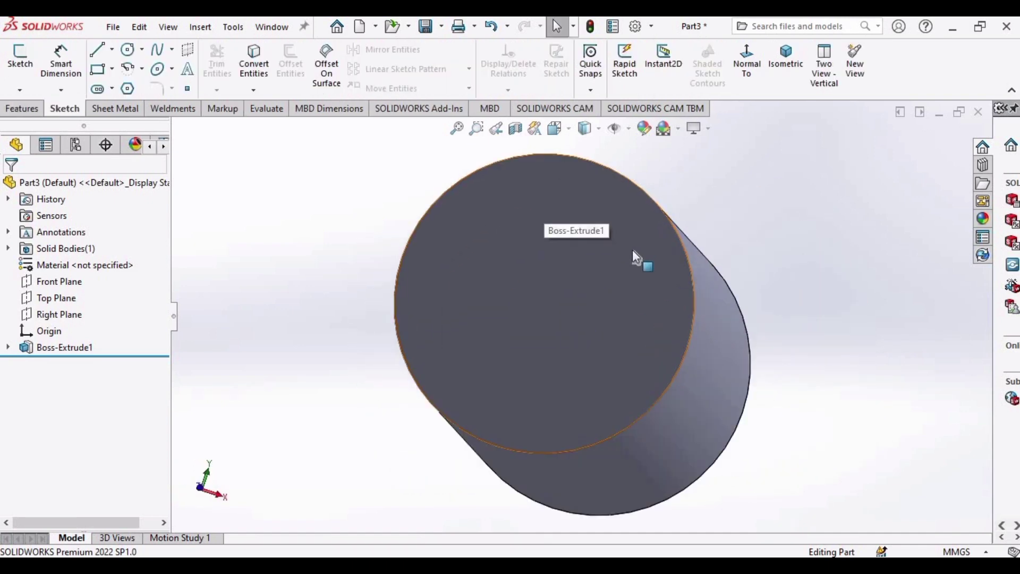
pyautogui.click(632, 250)
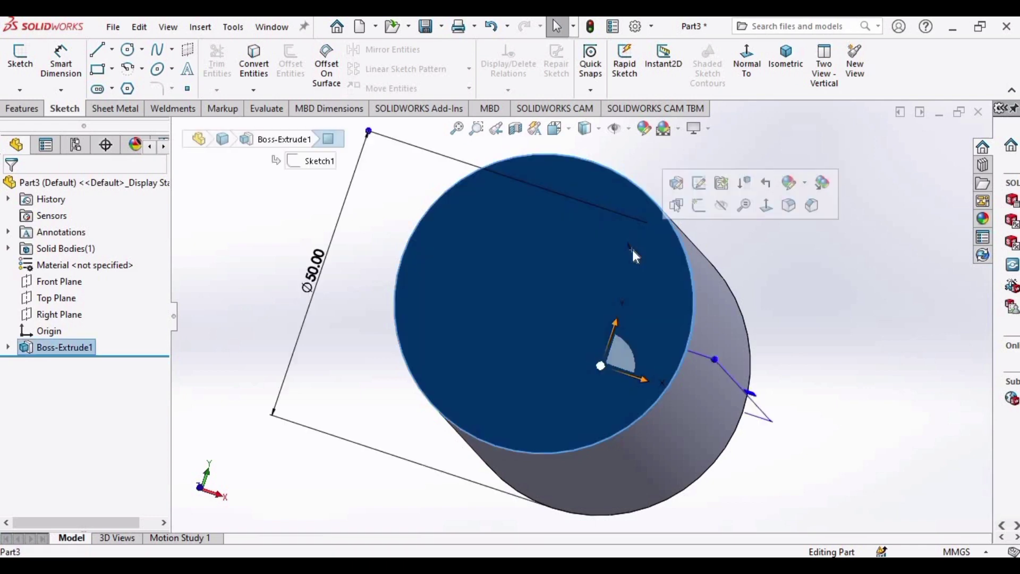
pyautogui.click(699, 209)
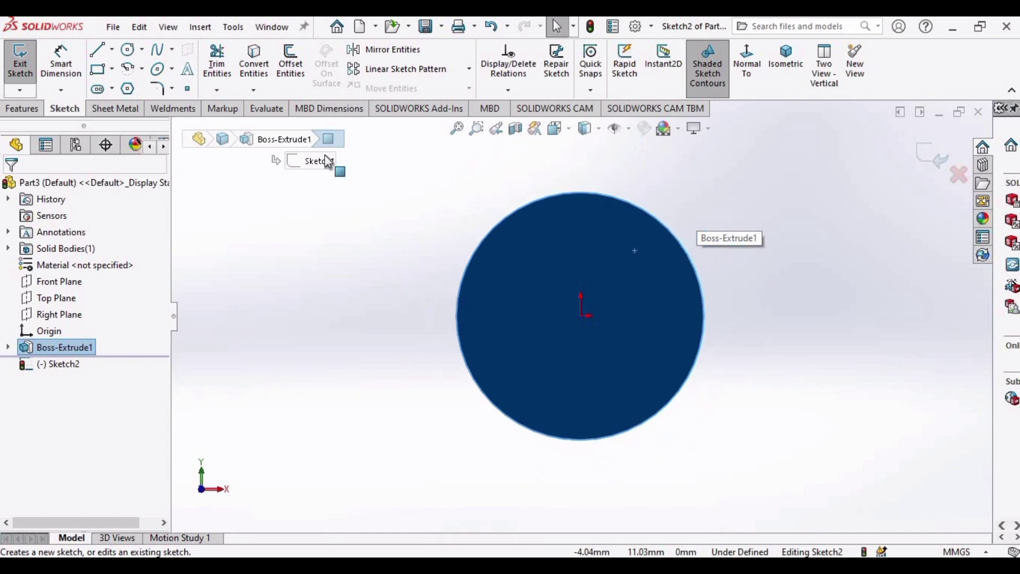
pyautogui.click(126, 58)
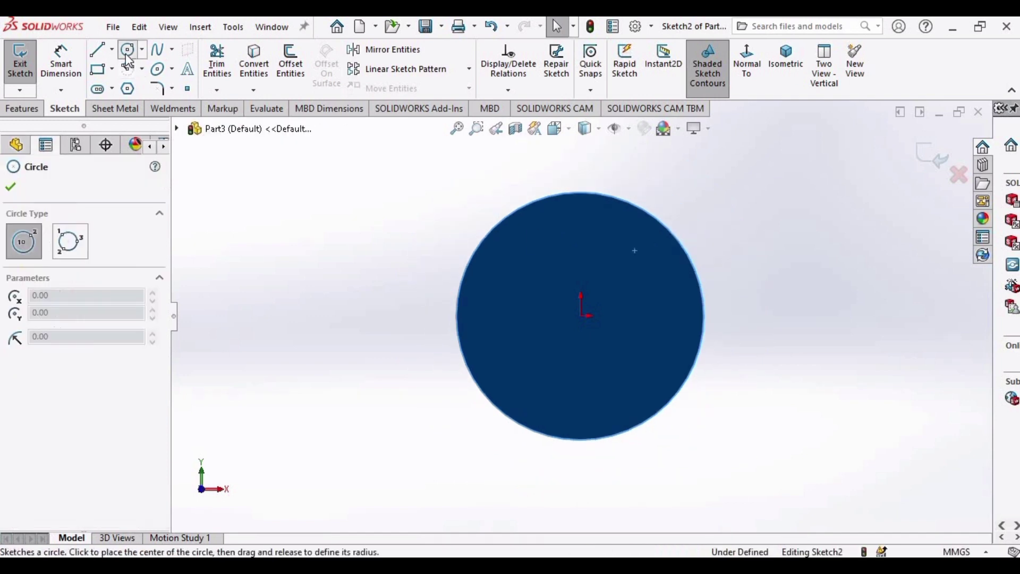
pyautogui.click(581, 316)
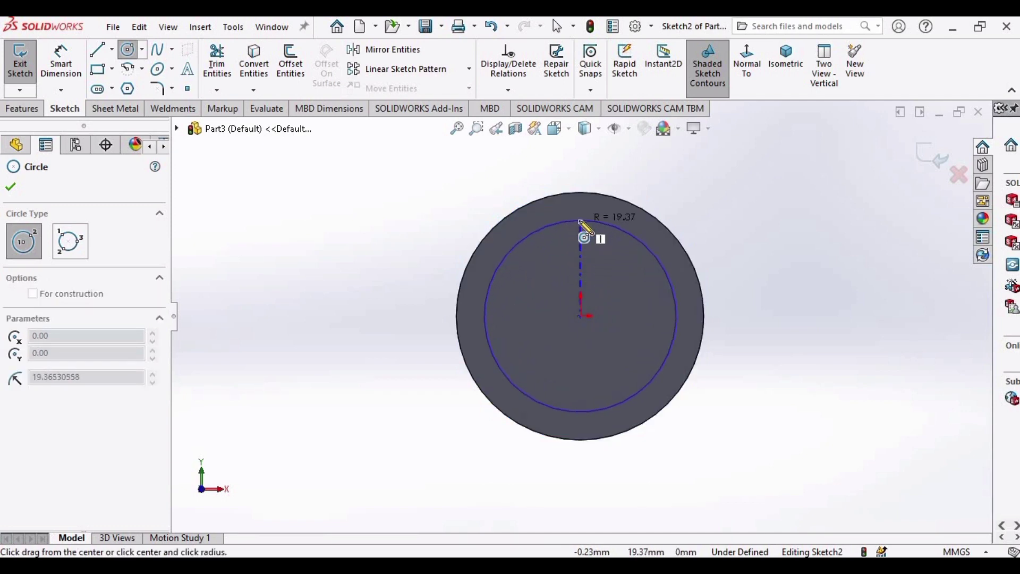
pyautogui.click(580, 221)
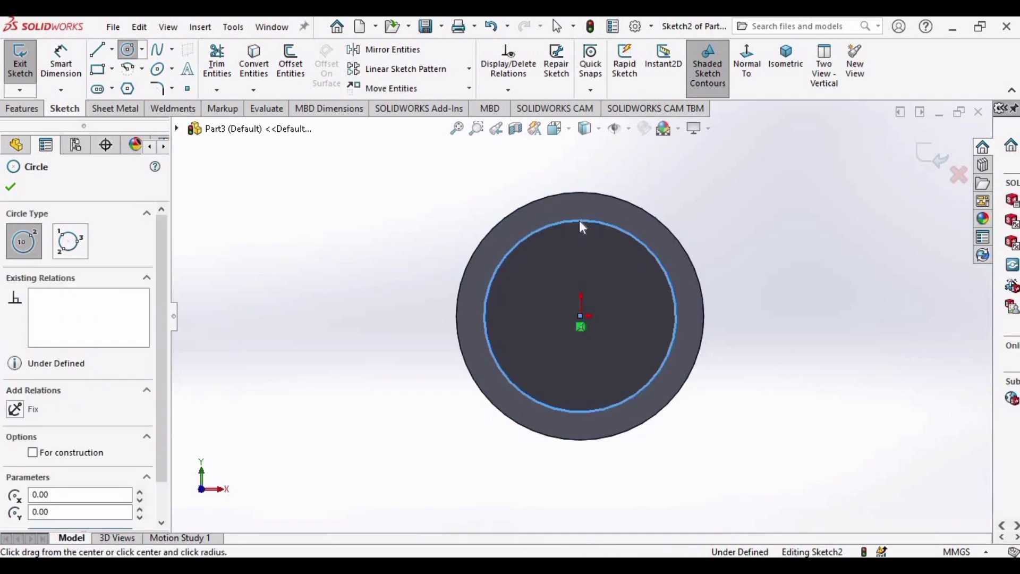
pyautogui.press('Escape')
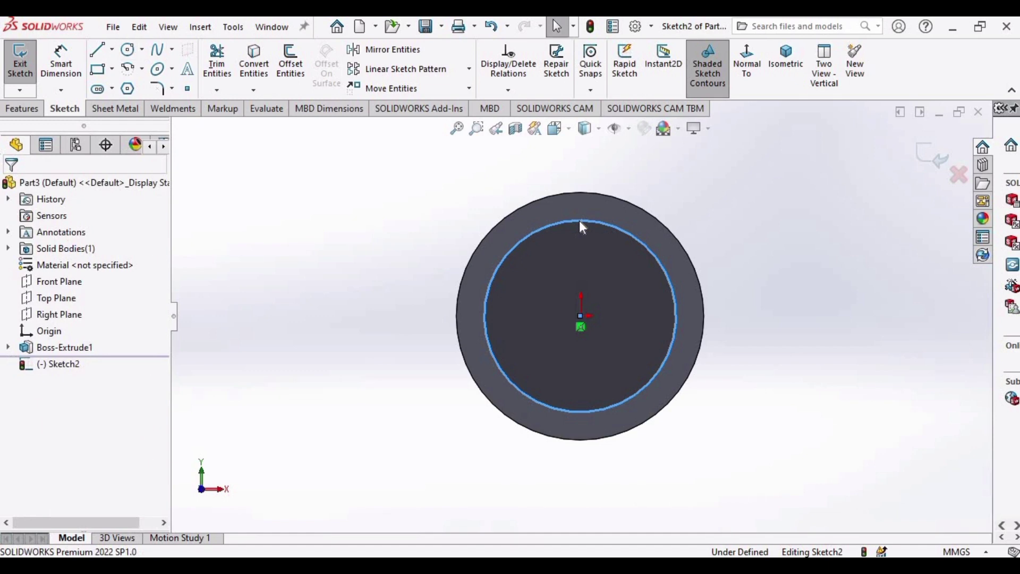
# Dimension the inner circle's diameter as 40 mm and move the dimension closer to the cylinder's outline.
pyautogui.click(77, 75)
pyautogui.click(484, 328)
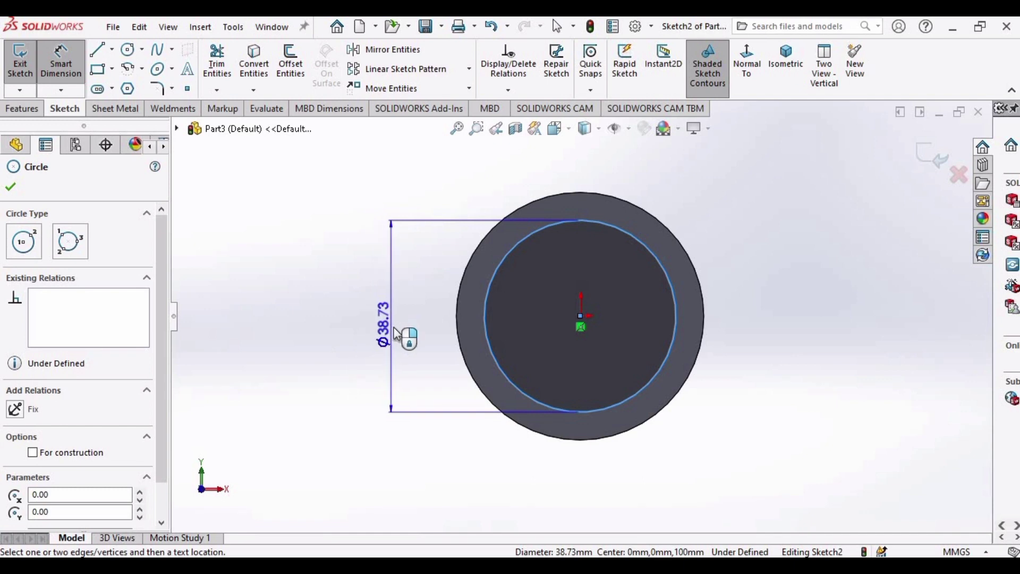
pyautogui.click(397, 334)
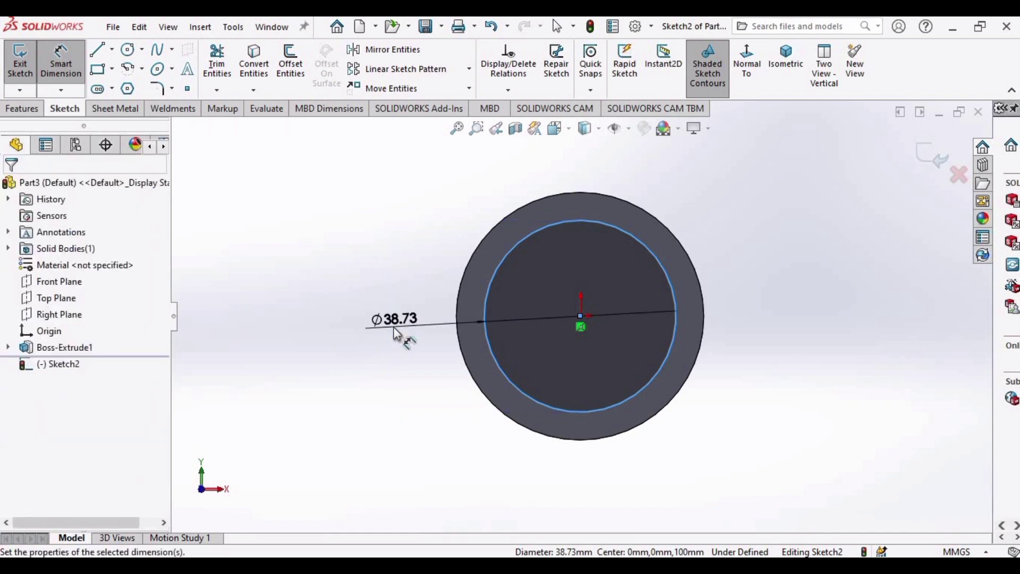
pyautogui.write('40')
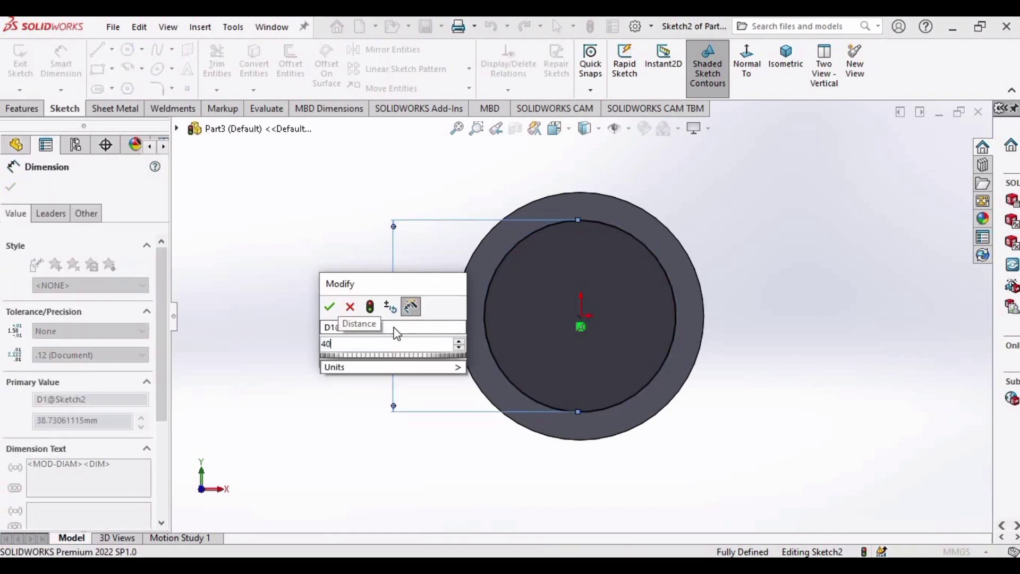
pyautogui.press('Return')
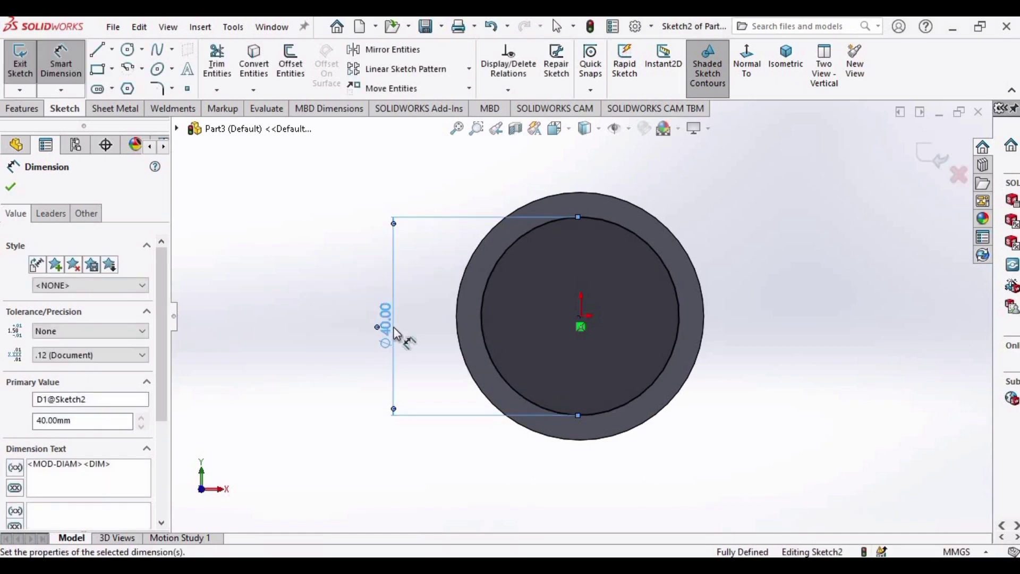
pyautogui.moveTo(378, 322); pyautogui.dragTo(403, 329)
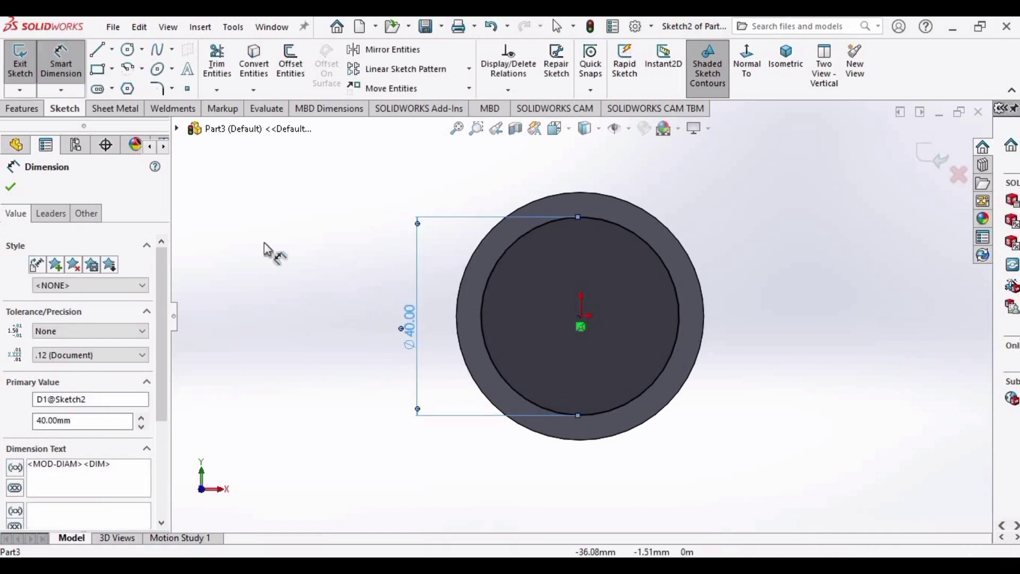
pyautogui.click(11, 189)
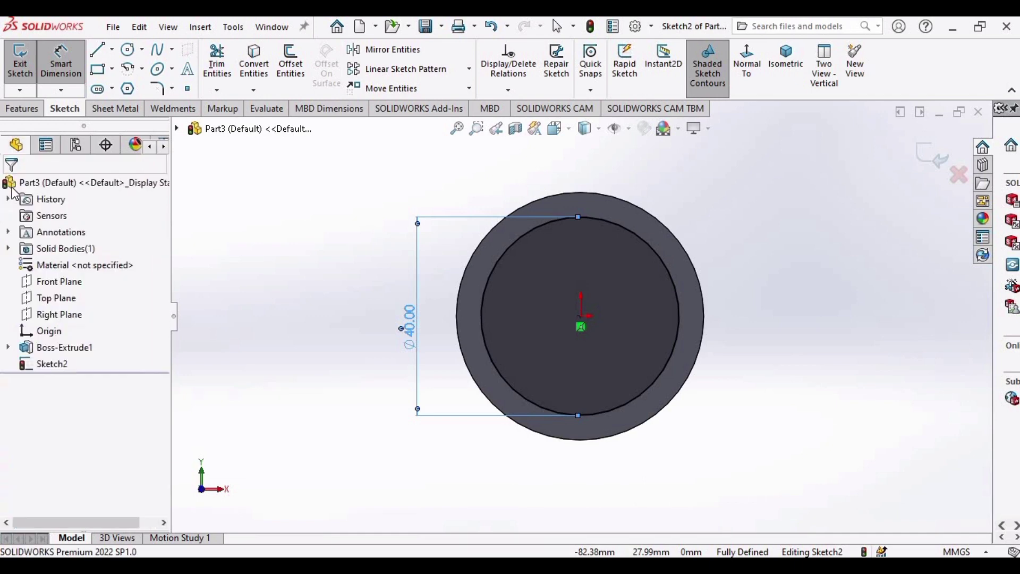
# Cut the inner circle through the cylinder with an Extruded Cut at a blind depth of 100 mm.
pyautogui.click(34, 111)
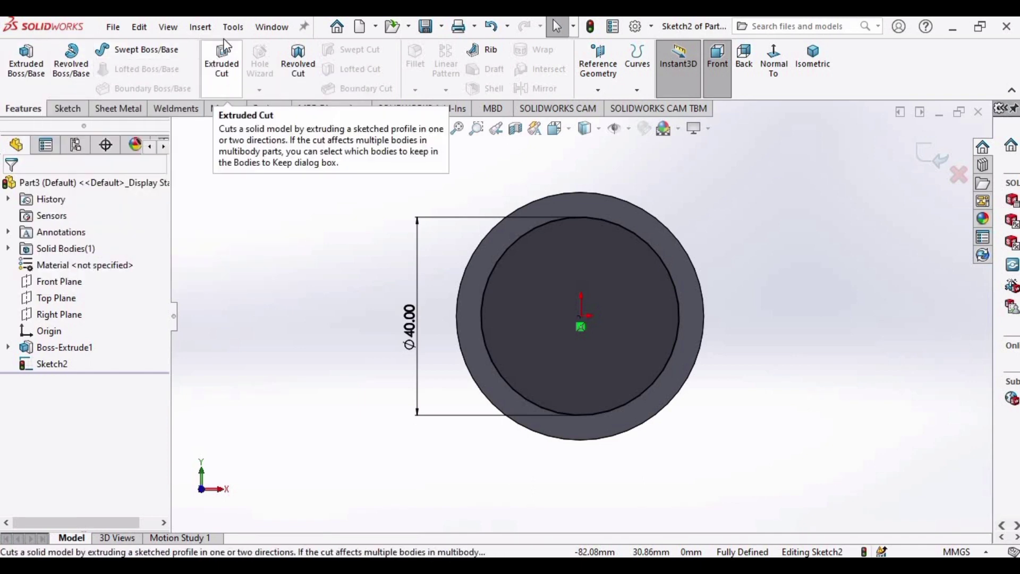
pyautogui.click(221, 77)
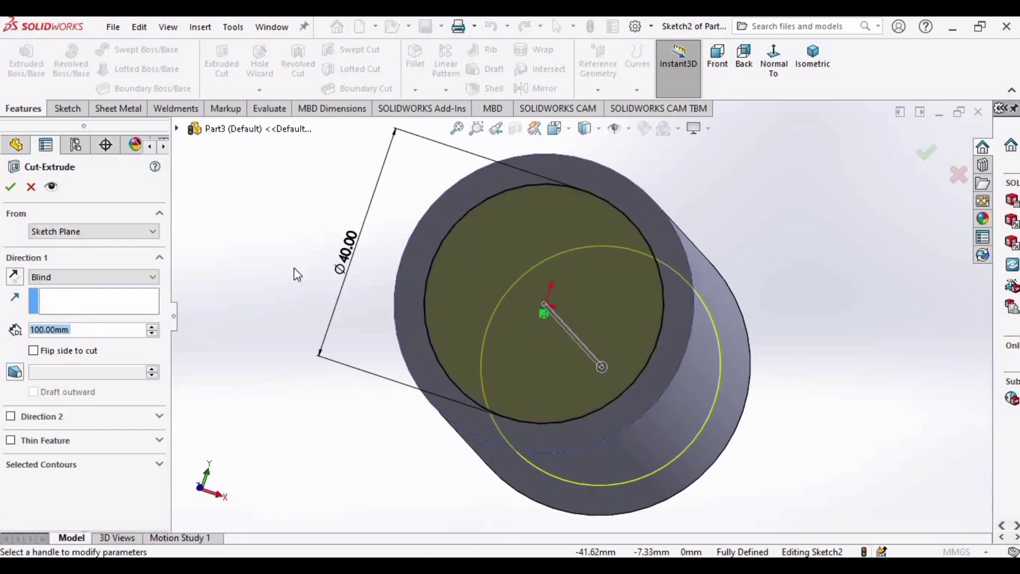
pyautogui.doubleClick(75, 331)
pyautogui.write('100')
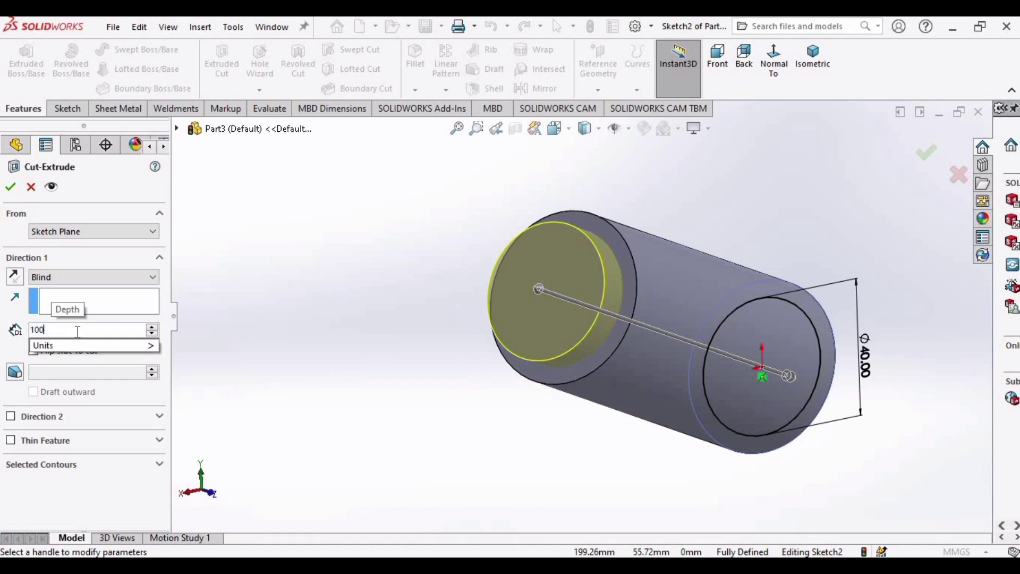
pyautogui.press('Return')
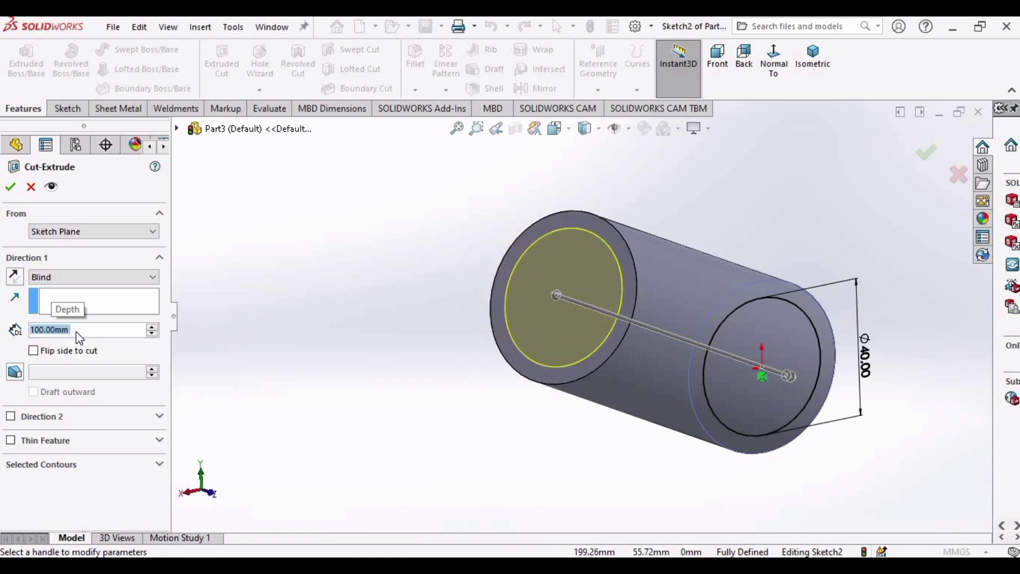
pyautogui.click(10, 186)
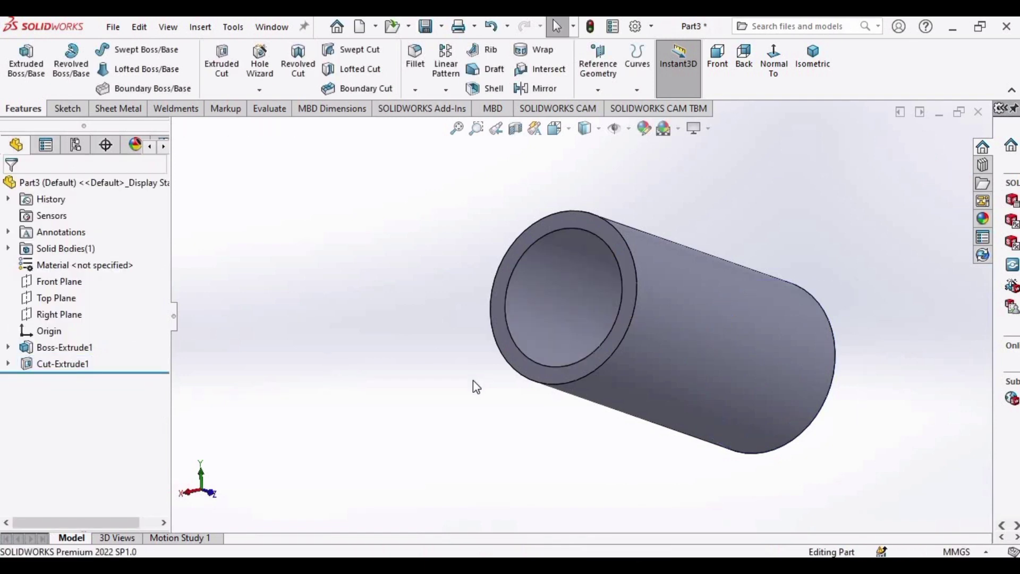
pyautogui.moveTo(827, 377)
pyautogui.mouseDown(button='middle')
pyautogui.moveTo(602, 340)
pyautogui.moveTo(683, 326)
pyautogui.moveTo(885, 320)
pyautogui.moveTo(167, 314)
pyautogui.mouseUp(button='middle')
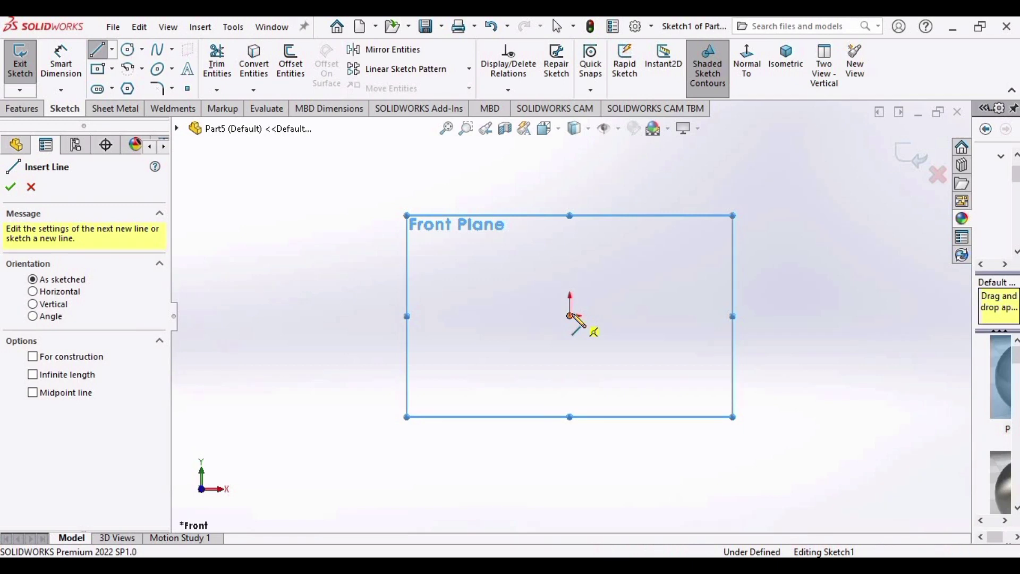
# Leave the Line command, make origins visible in the graphics area, and exit the empty sketch.
pyautogui.scroll(-1, 570, 316)
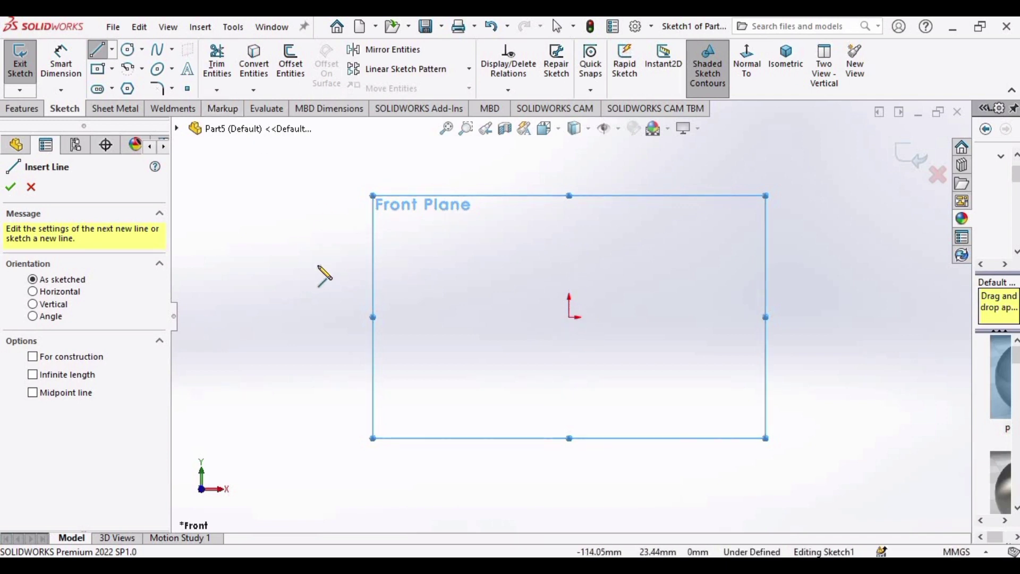
pyautogui.press('Escape')
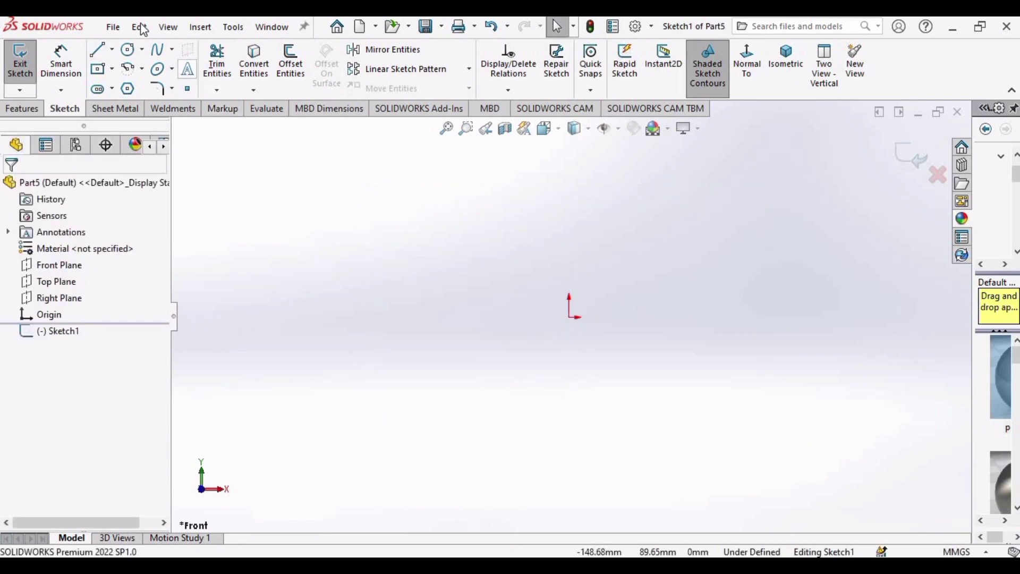
pyautogui.click(169, 28)
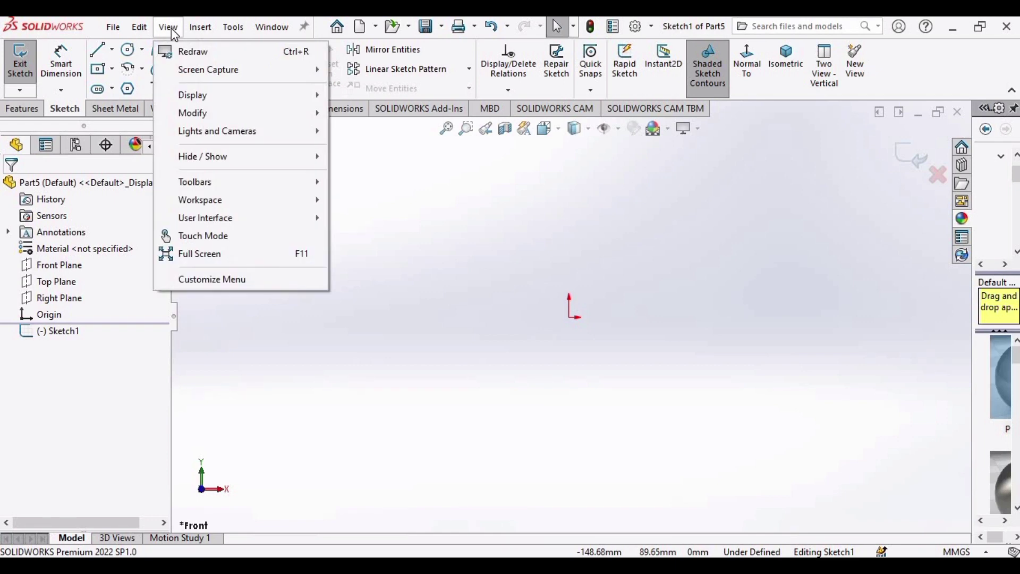
pyautogui.click(172, 28)
pyautogui.click(169, 29)
pyautogui.moveTo(199, 162)
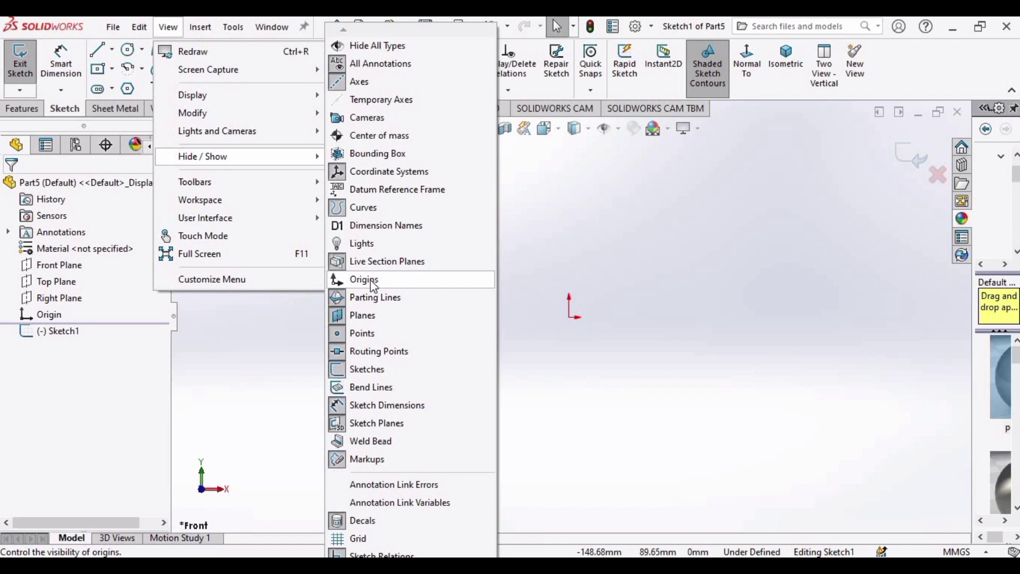
pyautogui.click(406, 284)
pyautogui.click(380, 280)
pyautogui.click(349, 277)
pyautogui.click(342, 285)
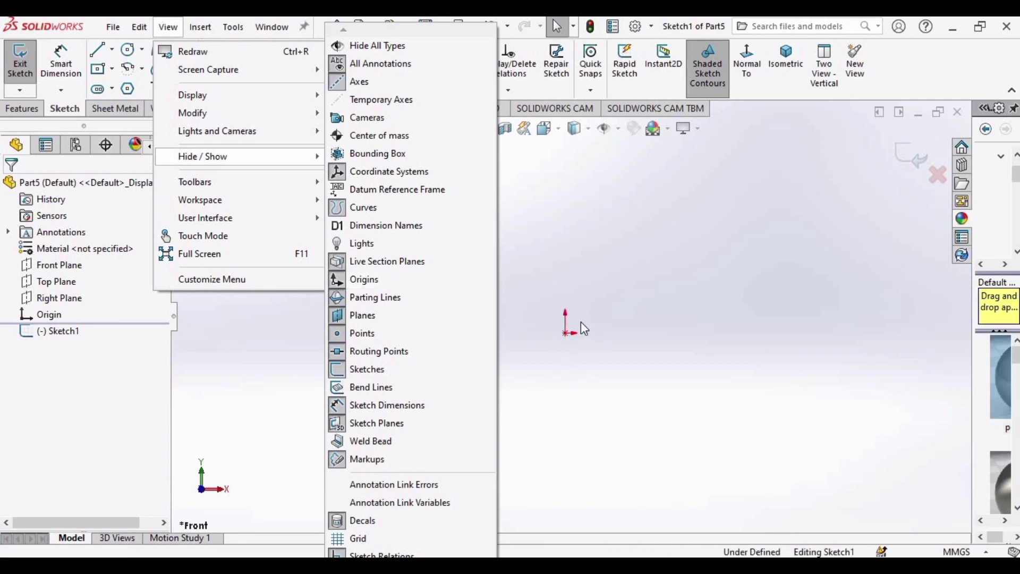
pyautogui.click(366, 282)
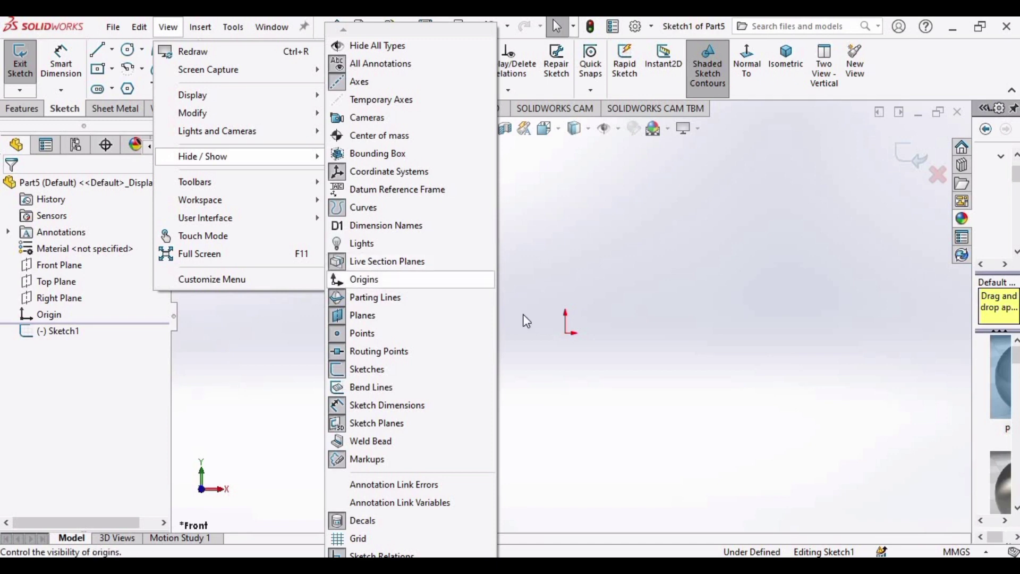
pyautogui.click(527, 335)
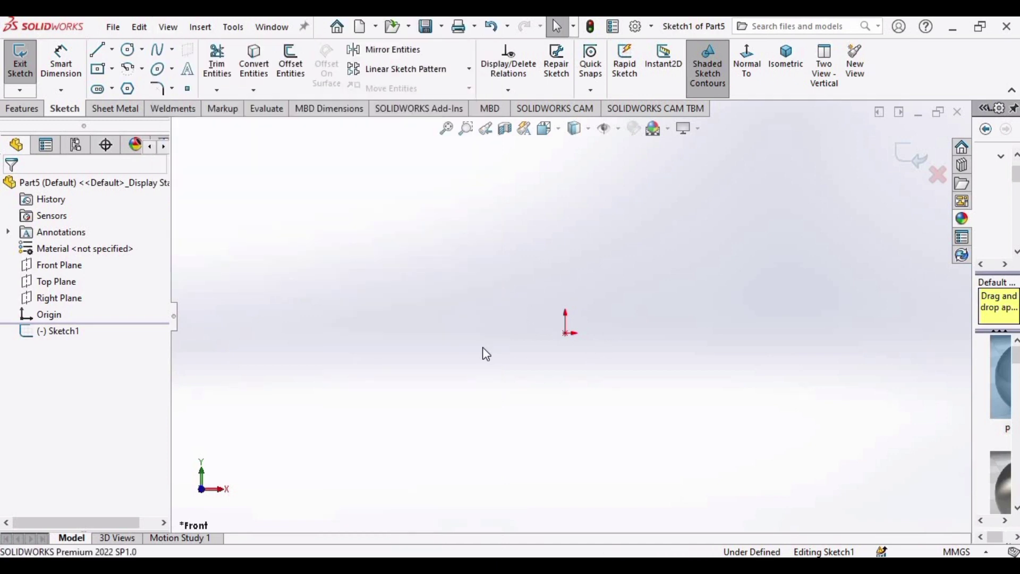
pyautogui.click(913, 158)
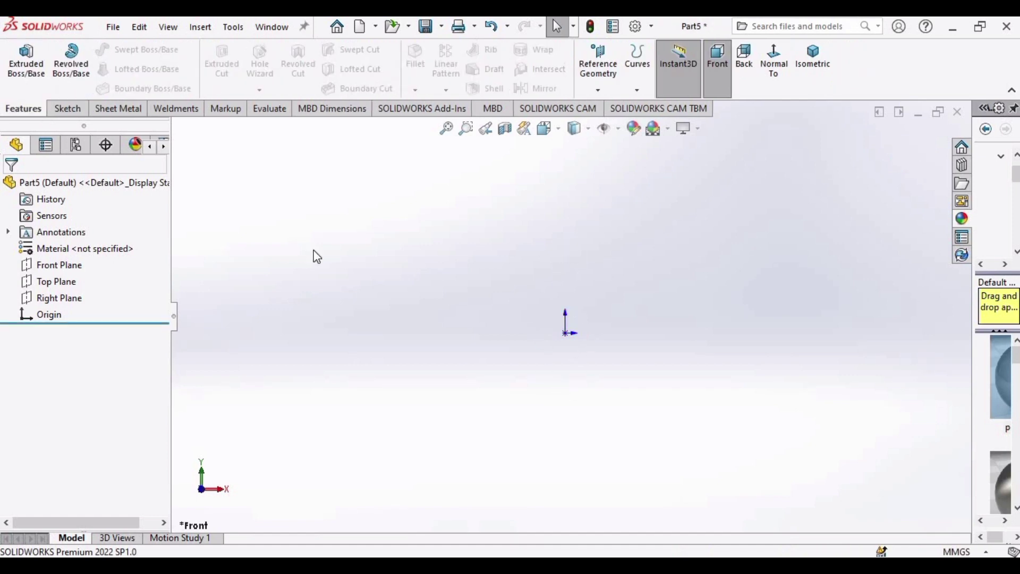
# Sketch a closed right triangle on the Front Plane from the origin, with a vertical side about 8 mm long and a horizontal upper side.
pyautogui.click(65, 109)
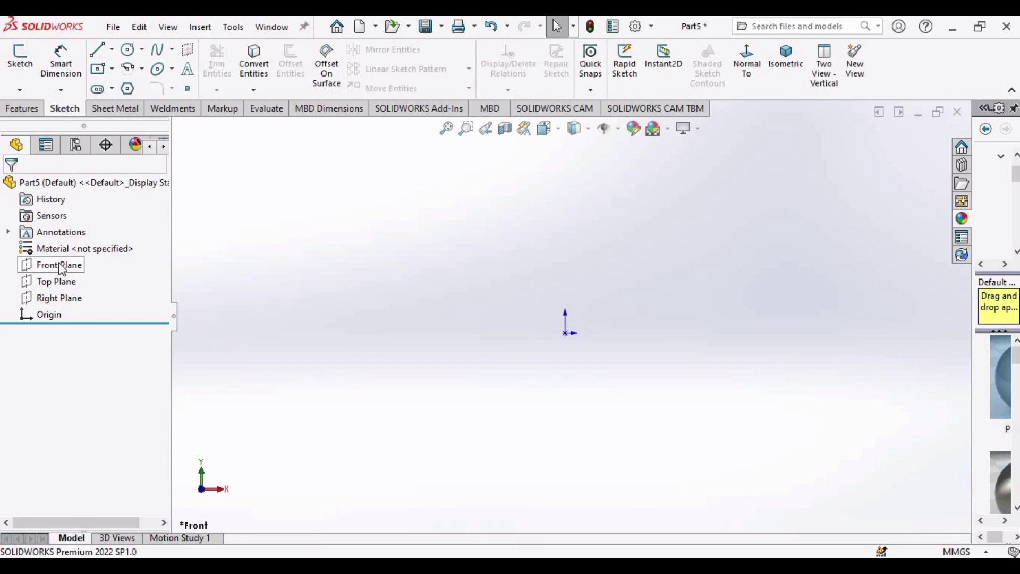
pyautogui.click(57, 265)
pyautogui.click(69, 240)
pyautogui.click(99, 51)
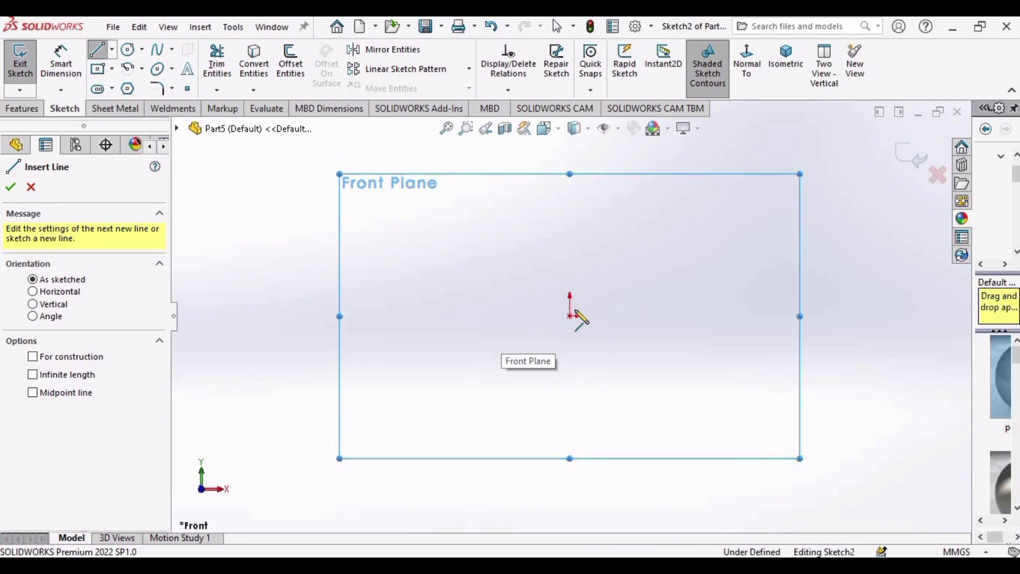
pyautogui.scroll(-2, 581, 319)
pyautogui.scroll(-1, 571, 335)
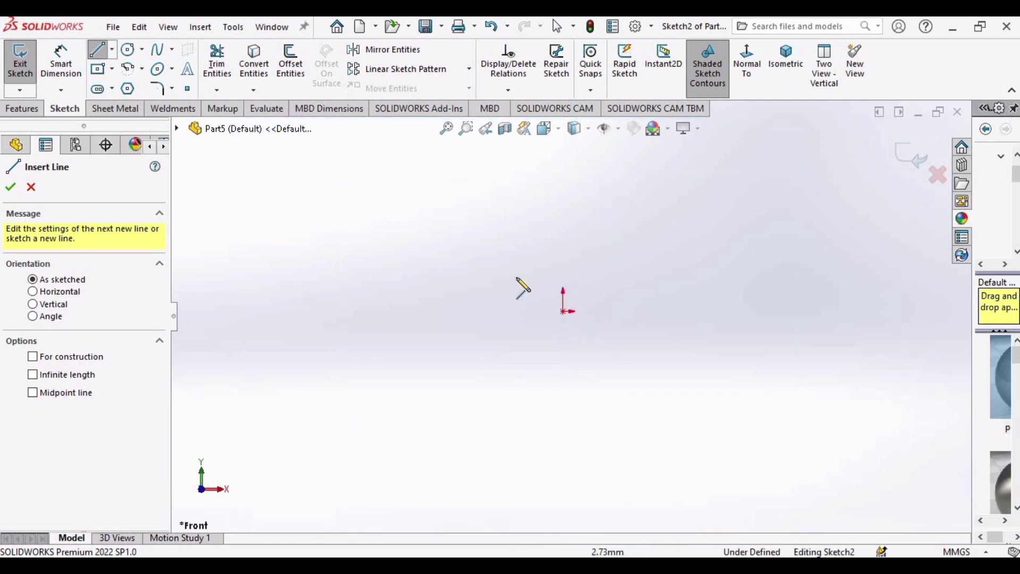
pyautogui.click(564, 311)
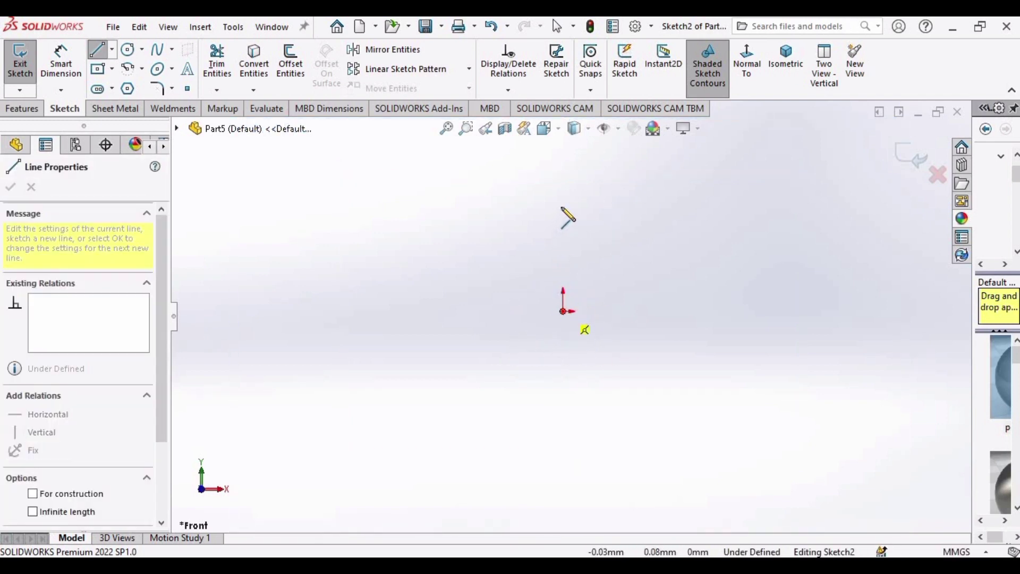
pyautogui.click(563, 196)
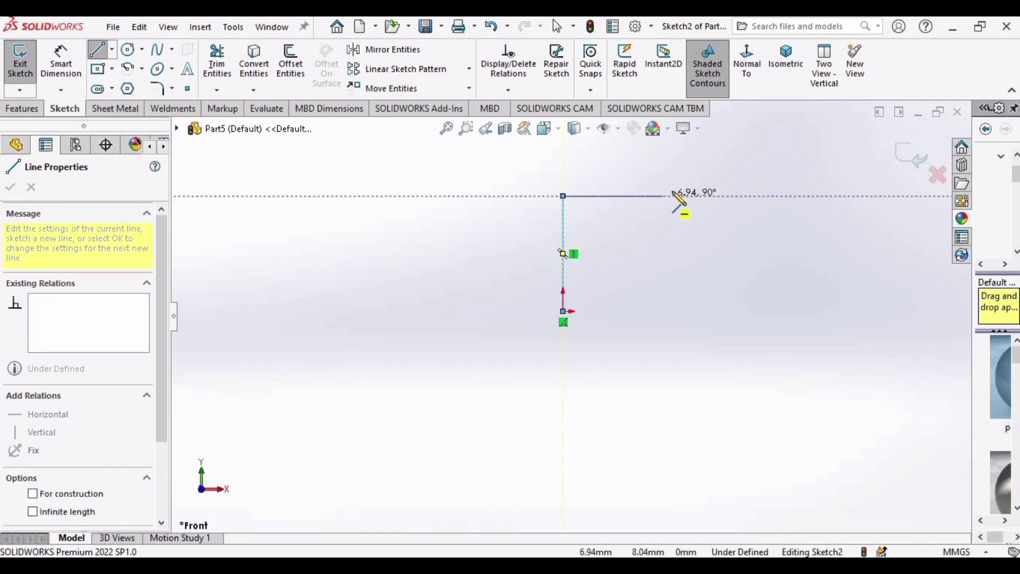
pyautogui.click(672, 196)
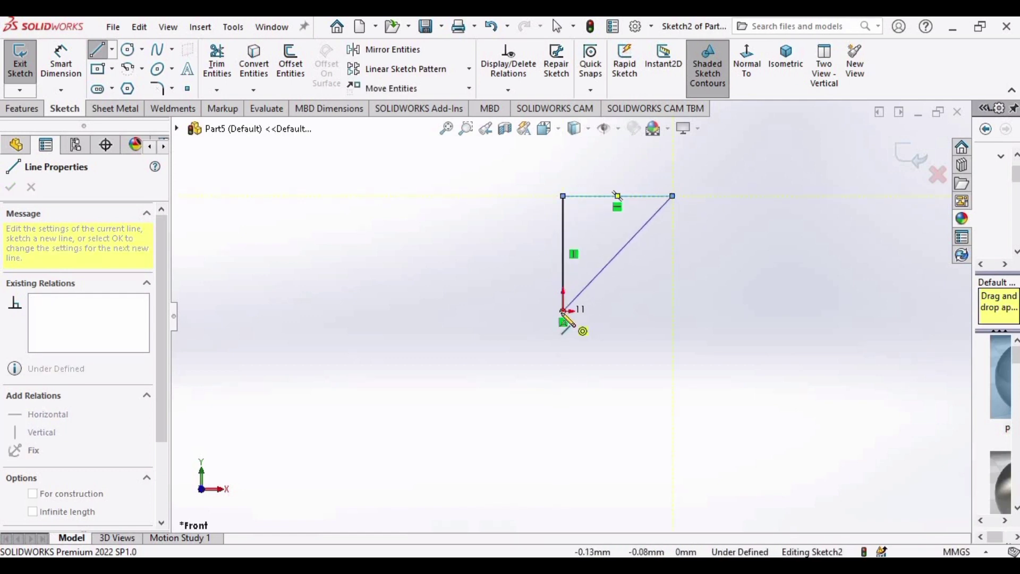
pyautogui.click(564, 311)
pyautogui.scroll(-5, 590, 287)
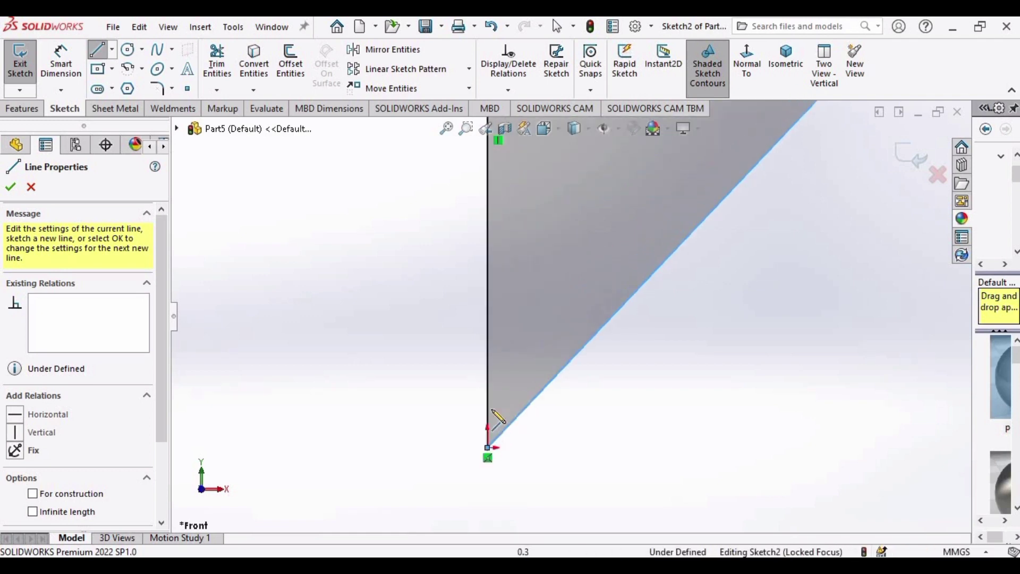
pyautogui.press('Escape')
pyautogui.press('Escape')
pyautogui.keyDown('ctrl'); pyautogui.moveTo(497, 438); pyautogui.dragTo(525, 369, button='middle'); pyautogui.keyUp('ctrl')
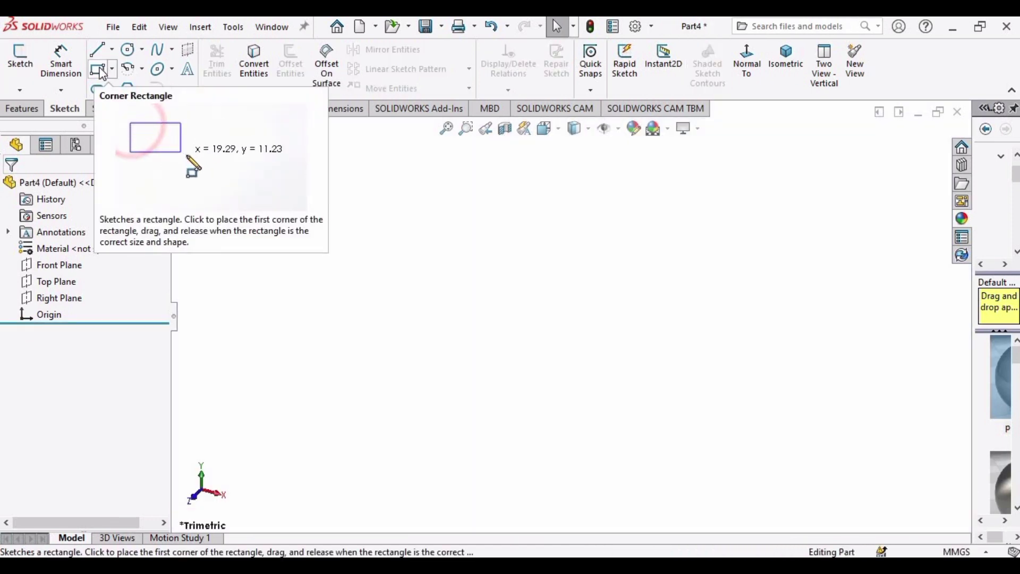
# Sketch a center rectangle on the Front Plane in Part4, centred on the origin, about 31.5 mm wide and 99.8 mm tall.
pyautogui.click(72, 267)
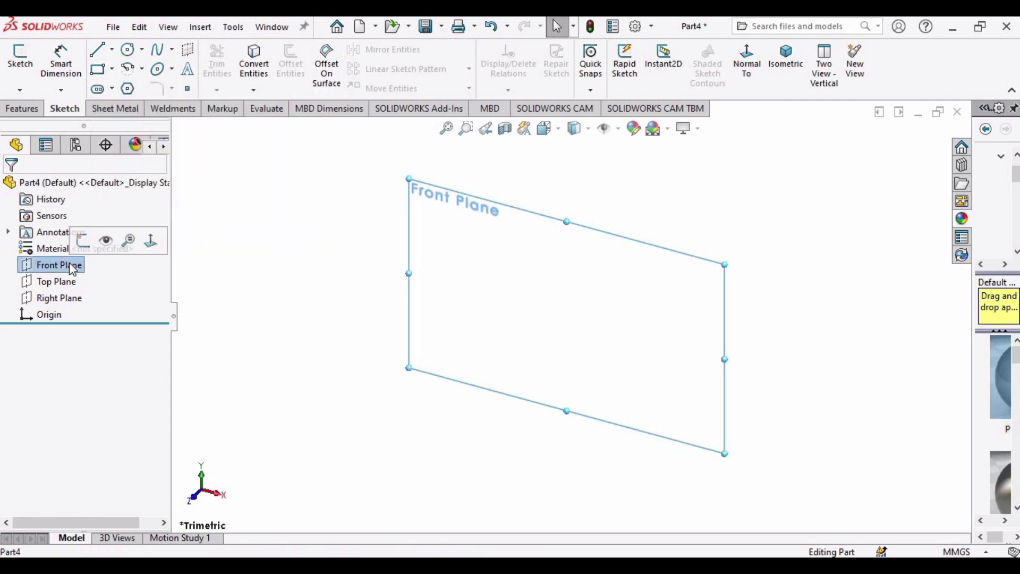
pyautogui.click(82, 240)
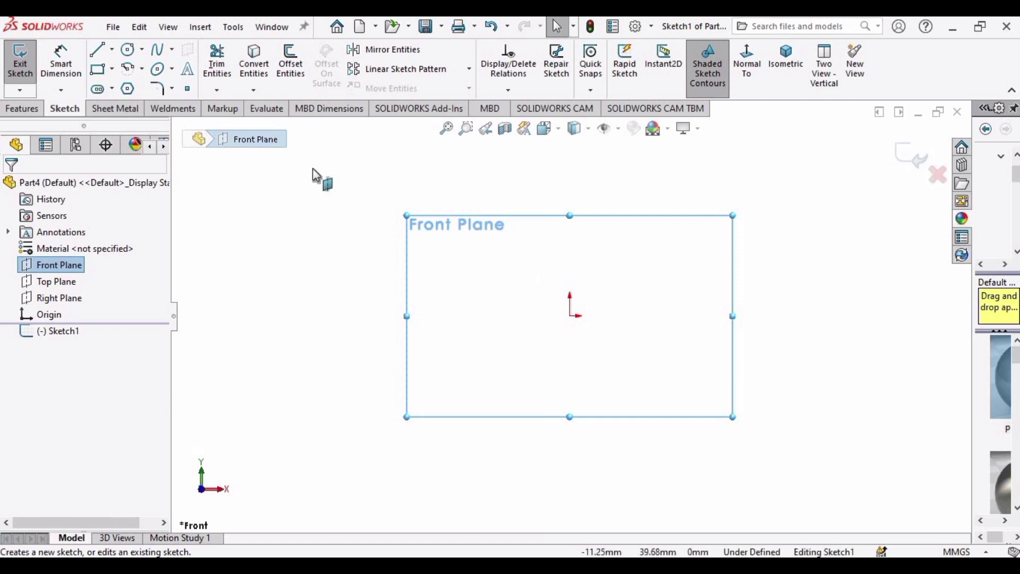
pyautogui.click(99, 70)
pyautogui.click(113, 69)
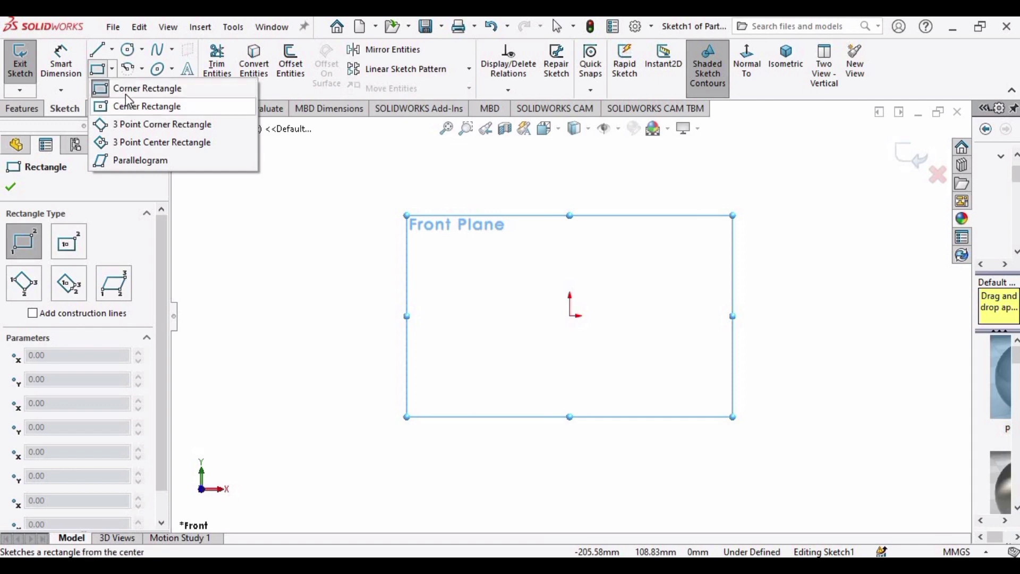
pyautogui.click(151, 109)
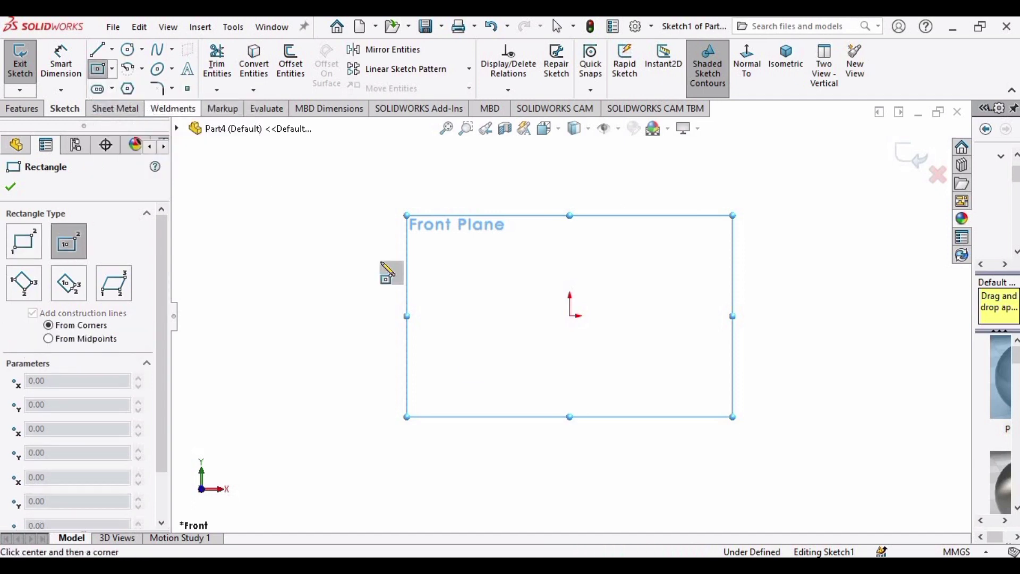
pyautogui.click(570, 316)
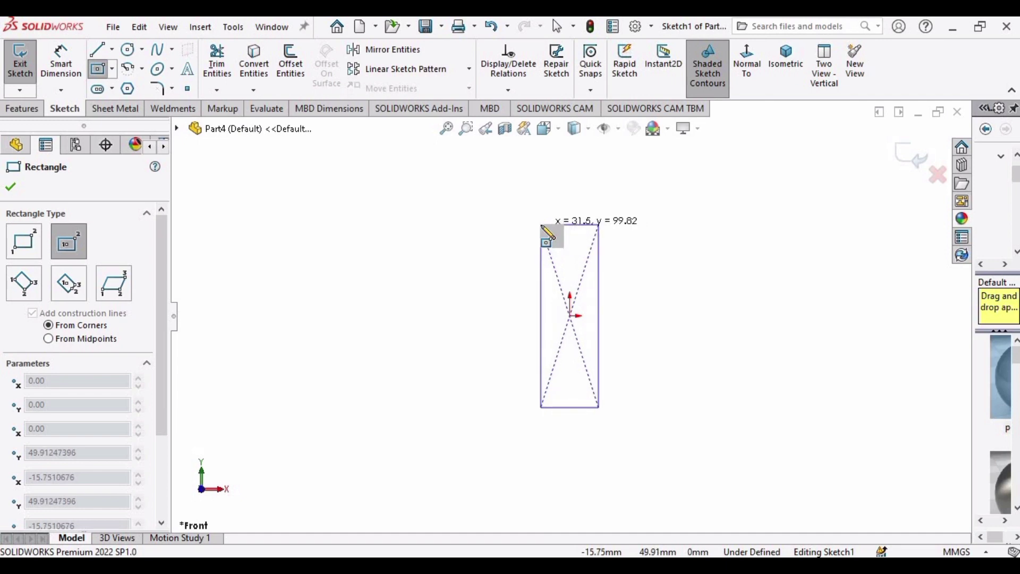
pyautogui.click(542, 225)
pyautogui.press('Escape')
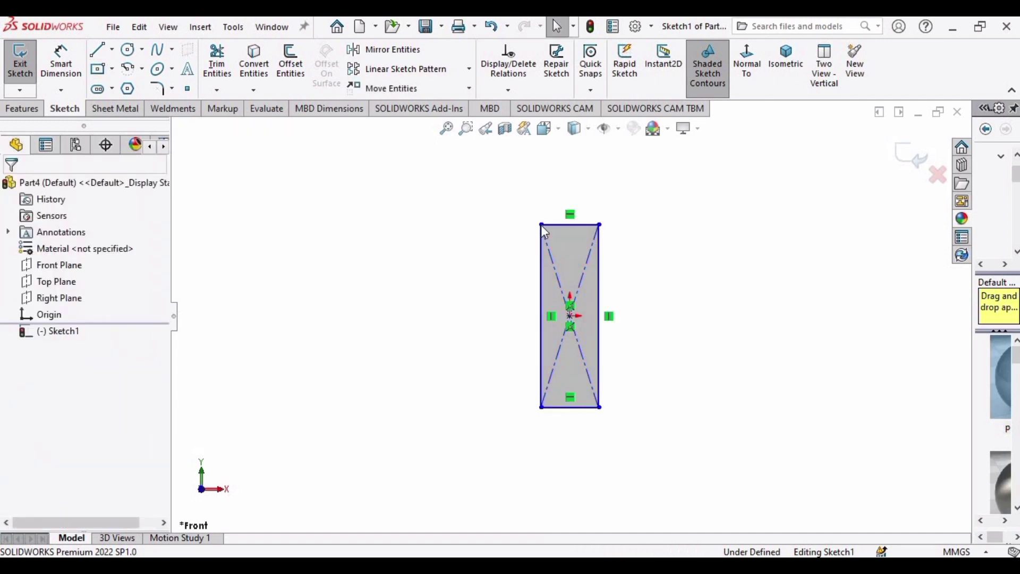
# Dimension the rectangle's upper edge and set its width to 10 mm.
pyautogui.click(67, 58)
pyautogui.click(588, 226)
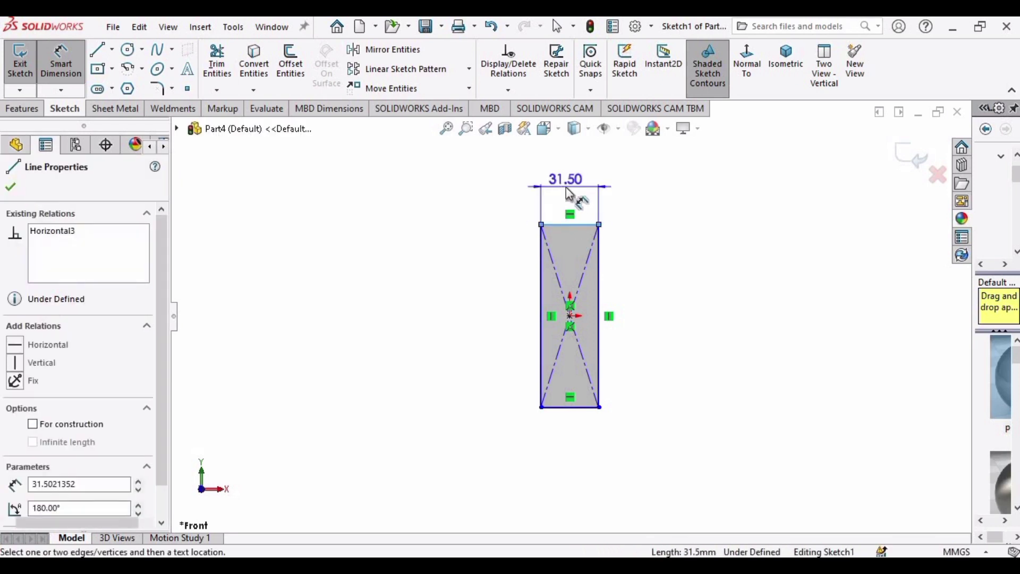
pyautogui.click(569, 195)
pyautogui.write('10')
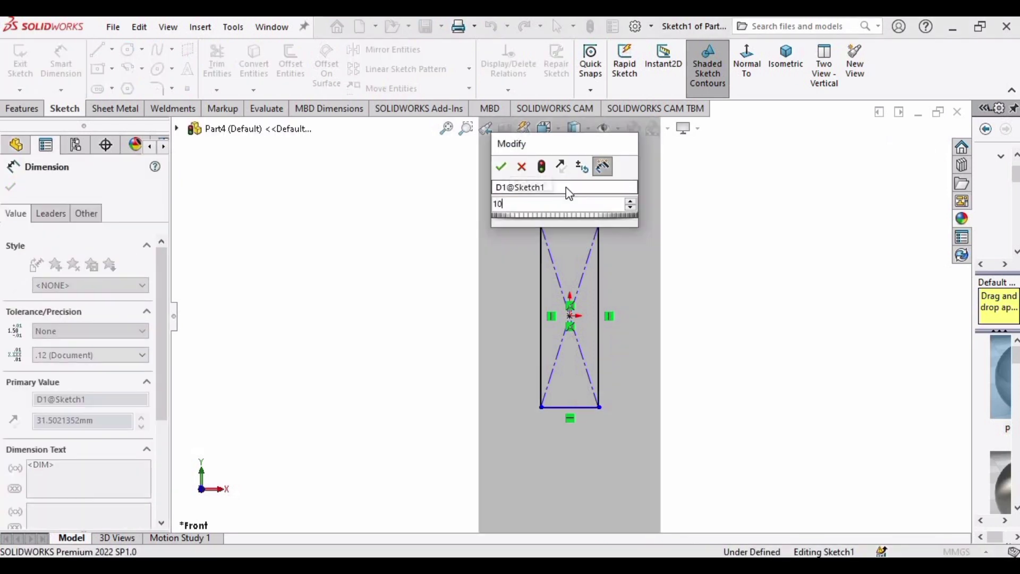
pyautogui.press('Return')
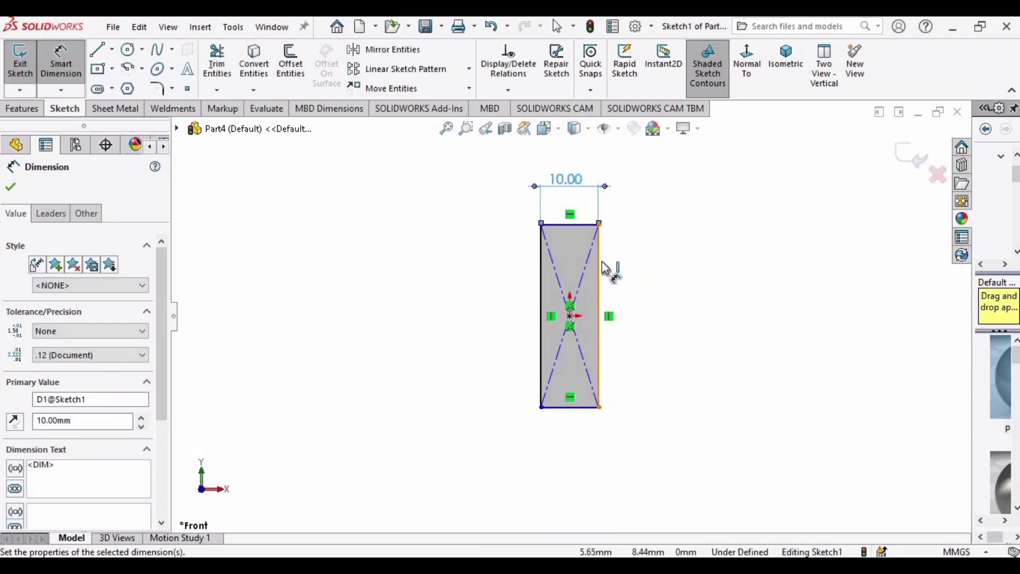
pyautogui.click(601, 263)
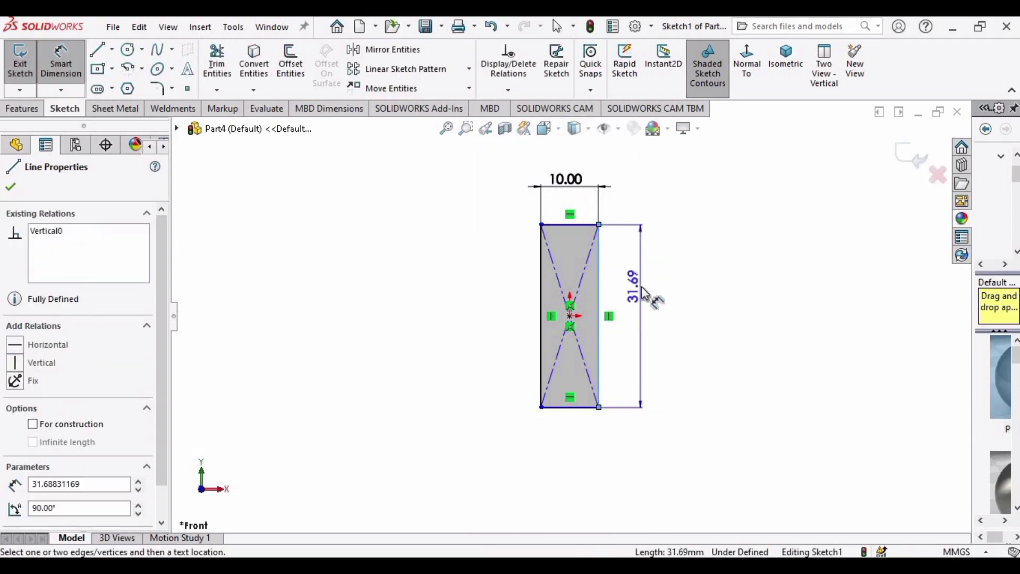
pyautogui.press('Escape')
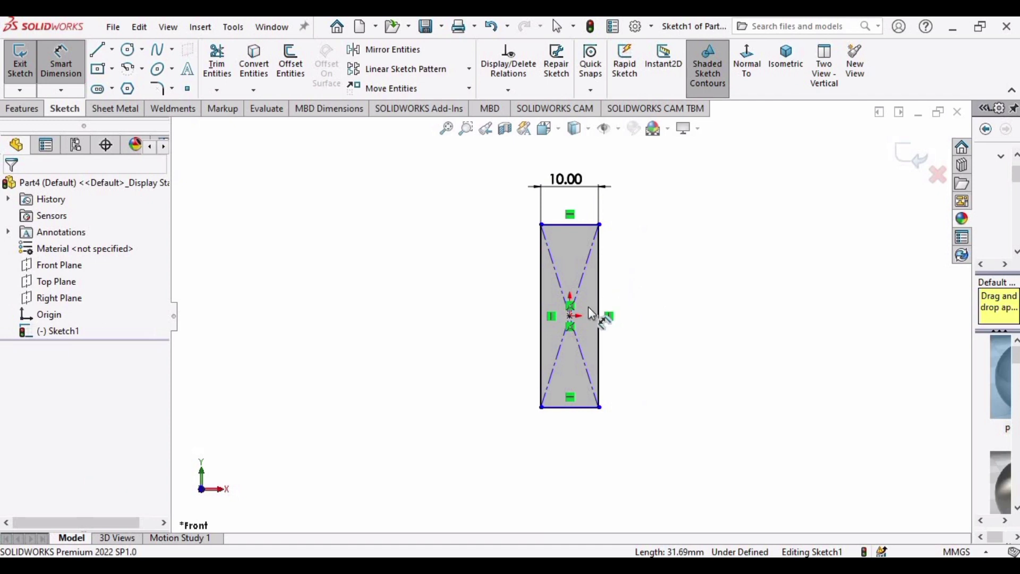
pyautogui.scroll(-4, 588, 307)
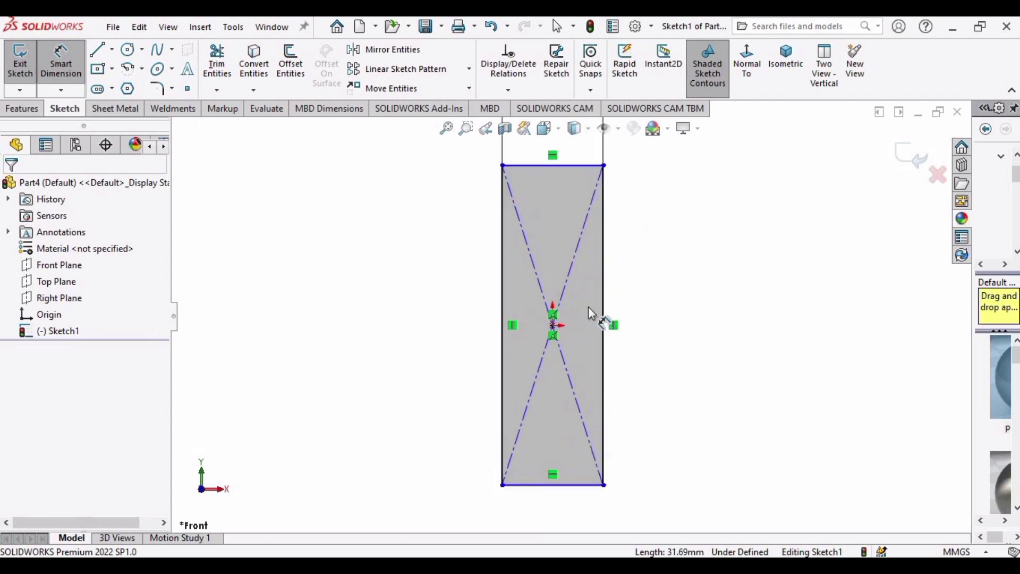
pyautogui.click(605, 328)
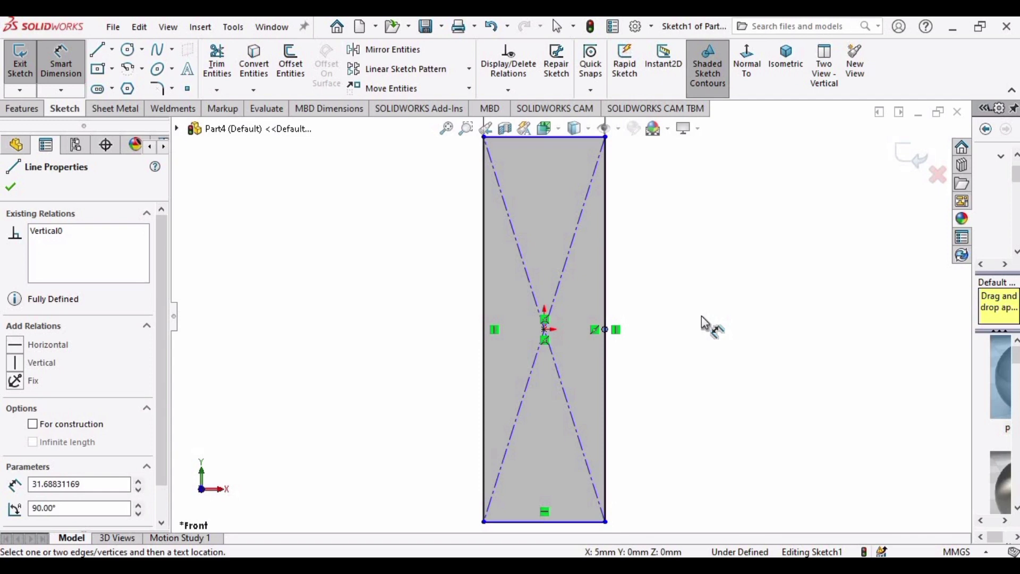
pyautogui.press('Escape')
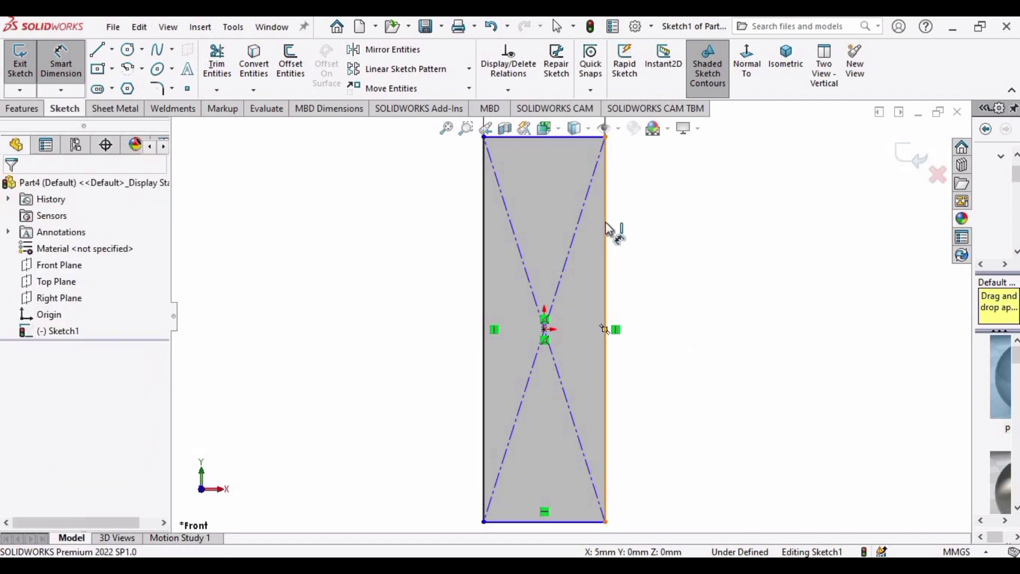
# Dimension the rectangle's vertical edge and set its height to 100 mm.
pyautogui.click(607, 252)
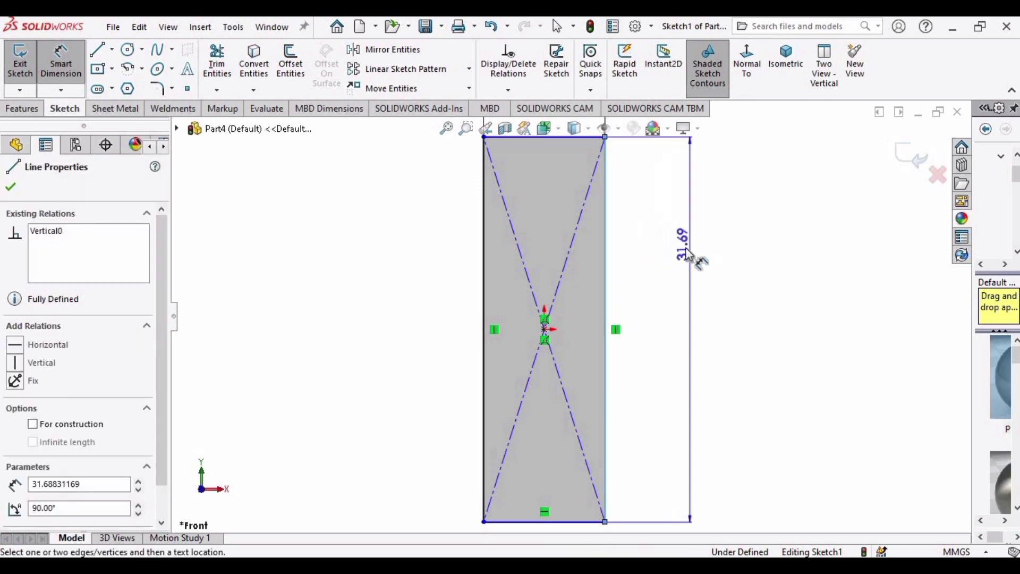
pyautogui.click(689, 254)
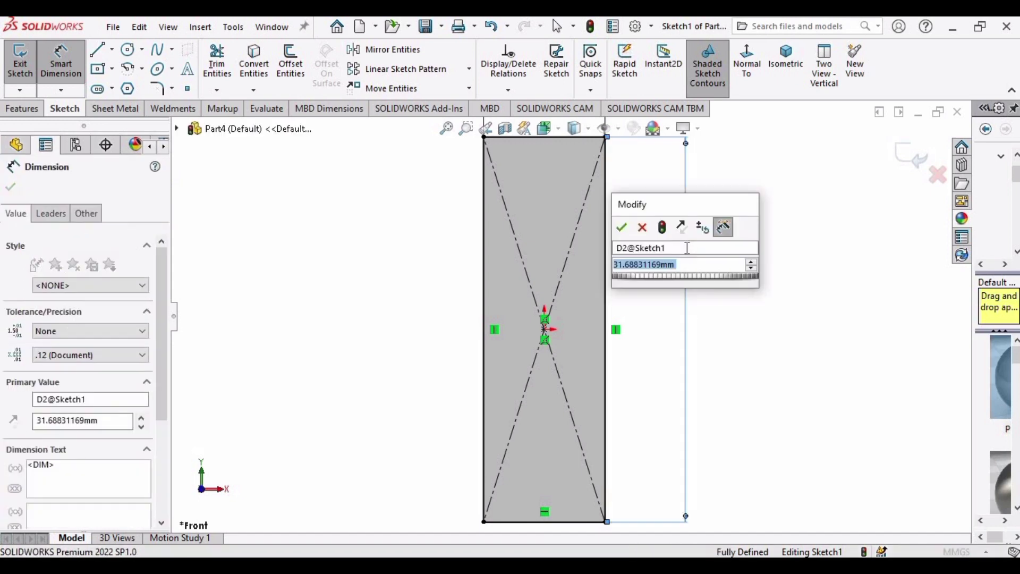
pyautogui.write('100')
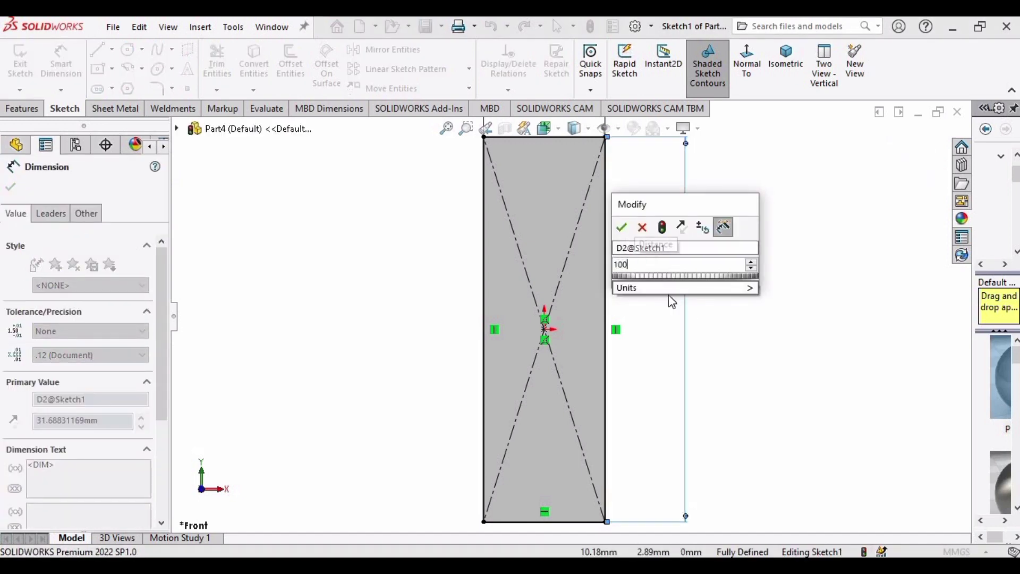
pyautogui.press('Escape')
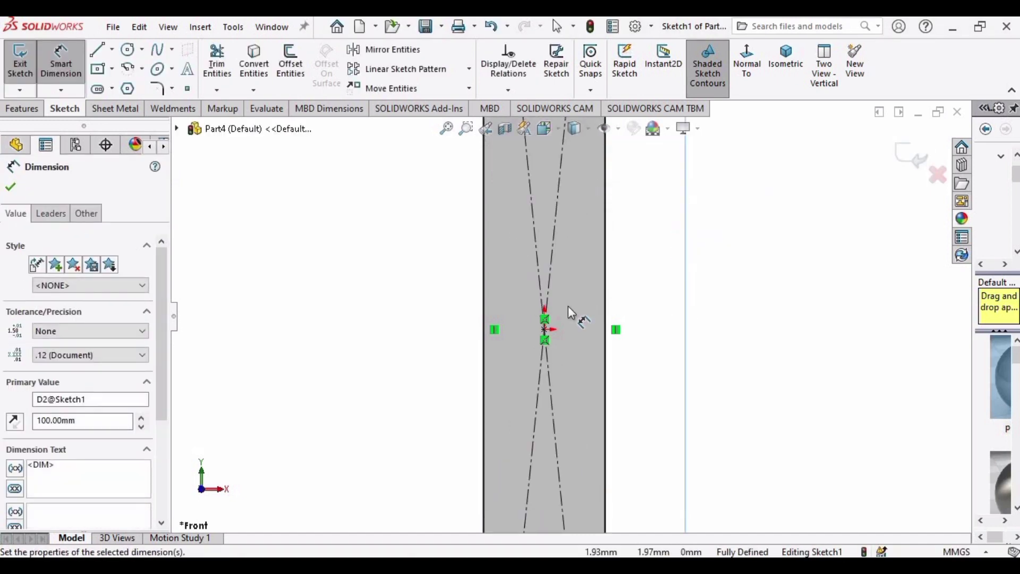
pyautogui.scroll(6, 568, 305)
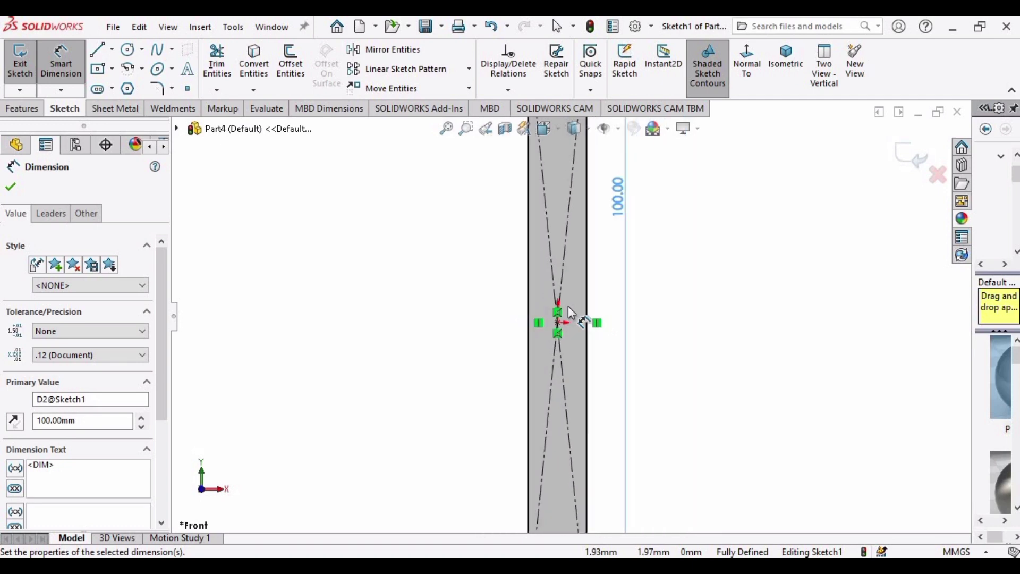
# Move the rectangle's height dimension farther out from its vertical edge and finish dimensioning.
pyautogui.scroll(1, 567, 311)
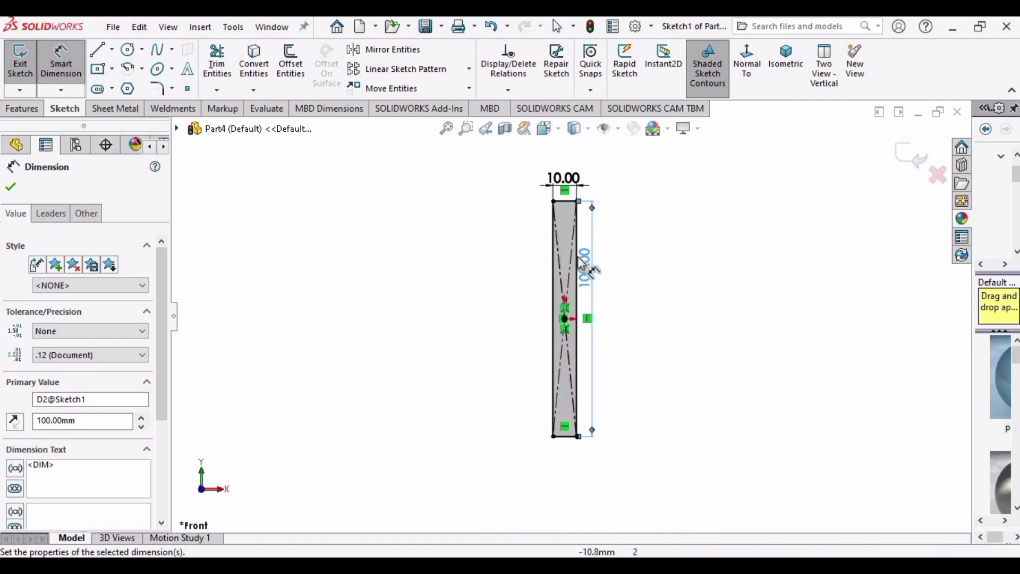
pyautogui.moveTo(587, 269); pyautogui.dragTo(606, 292)
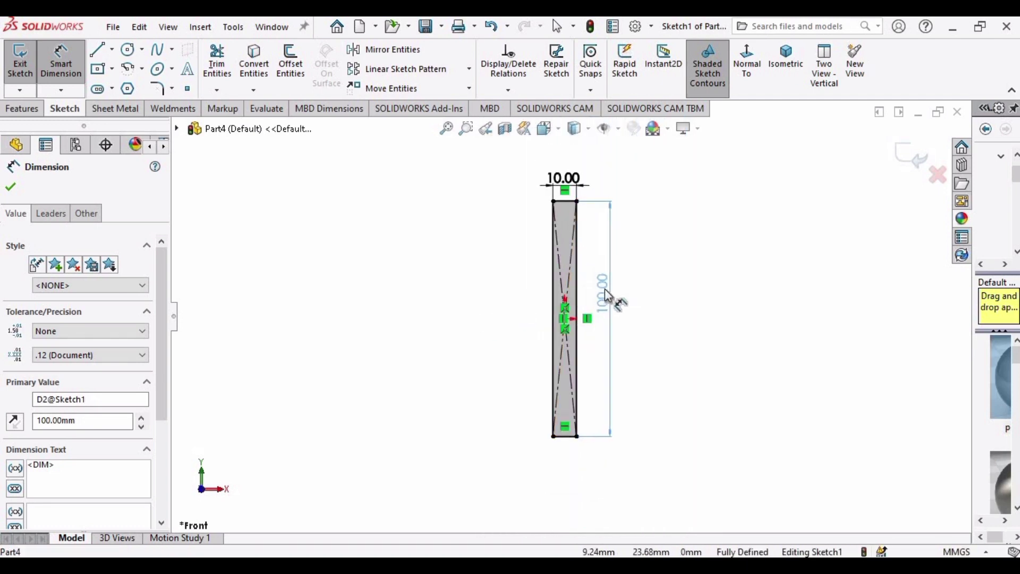
pyautogui.click(433, 298)
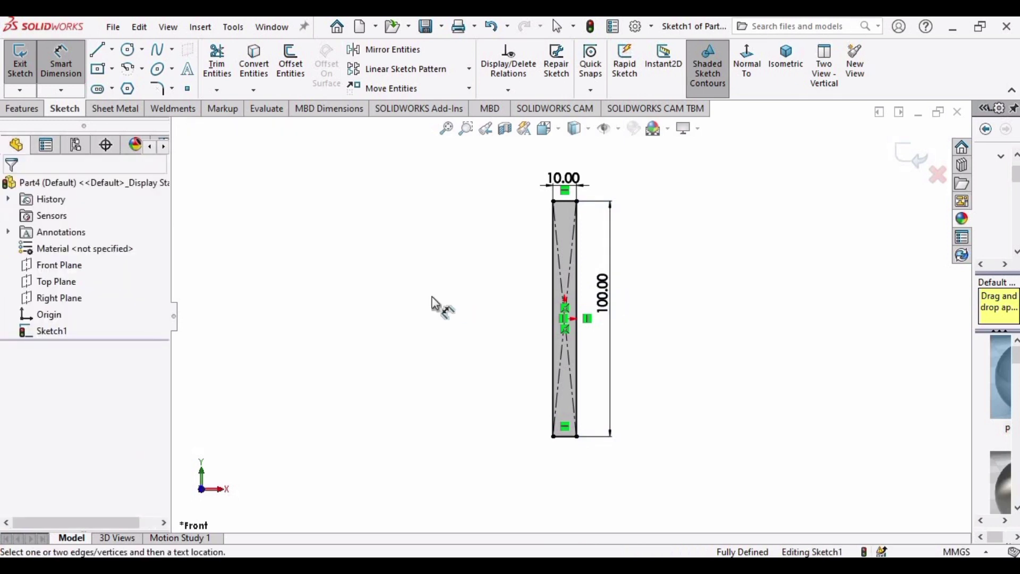
pyautogui.press('Escape')
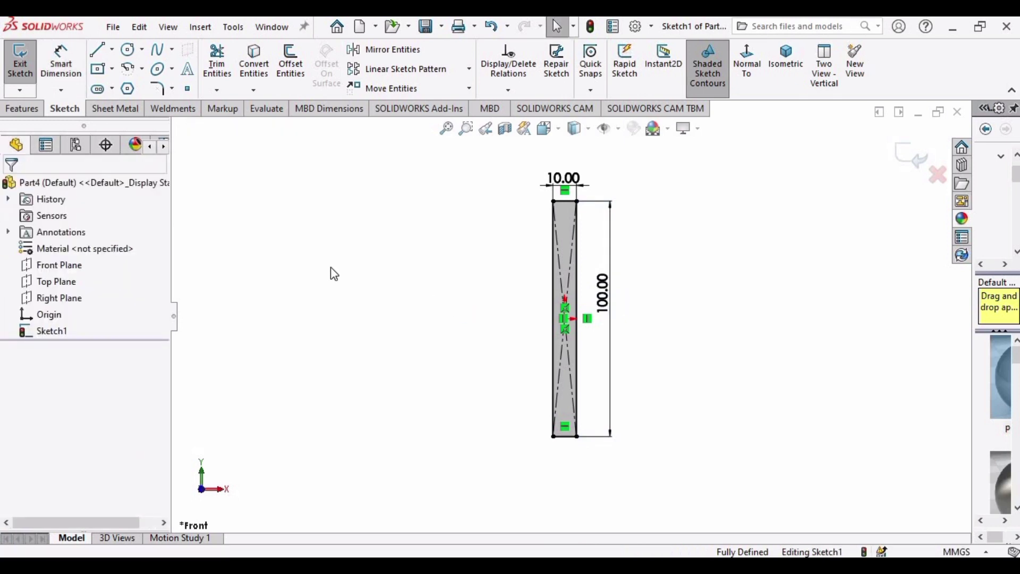
# Extrude the dimensioned rectangle as a blind boss with a depth of 4 mm.
pyautogui.click(31, 110)
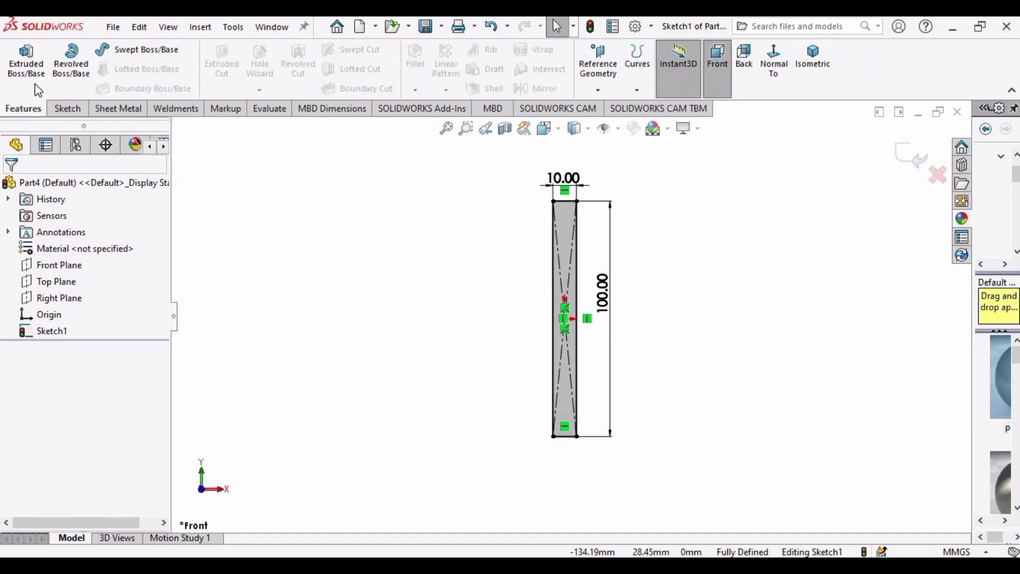
pyautogui.click(28, 60)
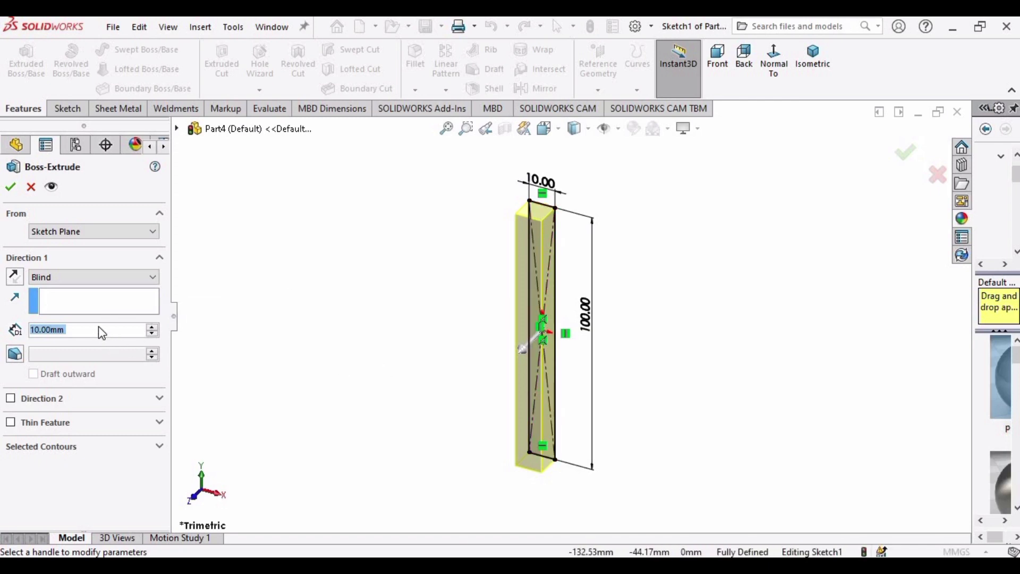
pyautogui.press('BackSpace')
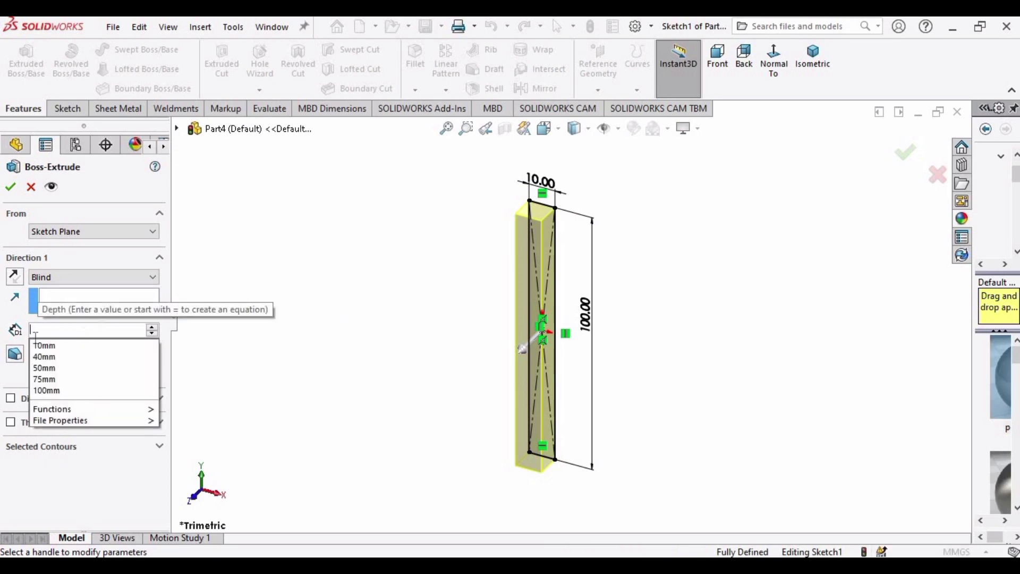
pyautogui.write('4')
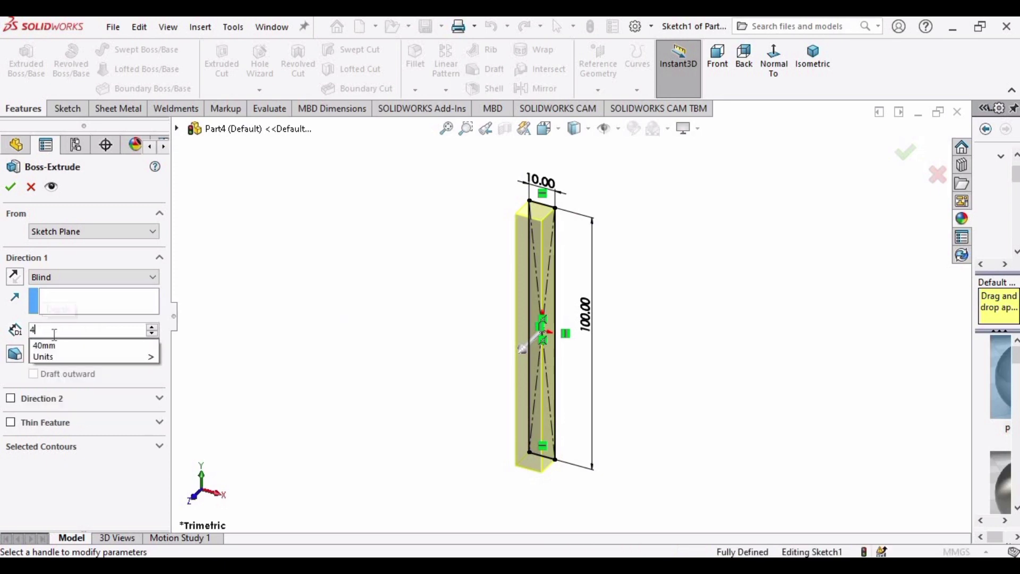
pyautogui.press('Return')
pyautogui.click(10, 186)
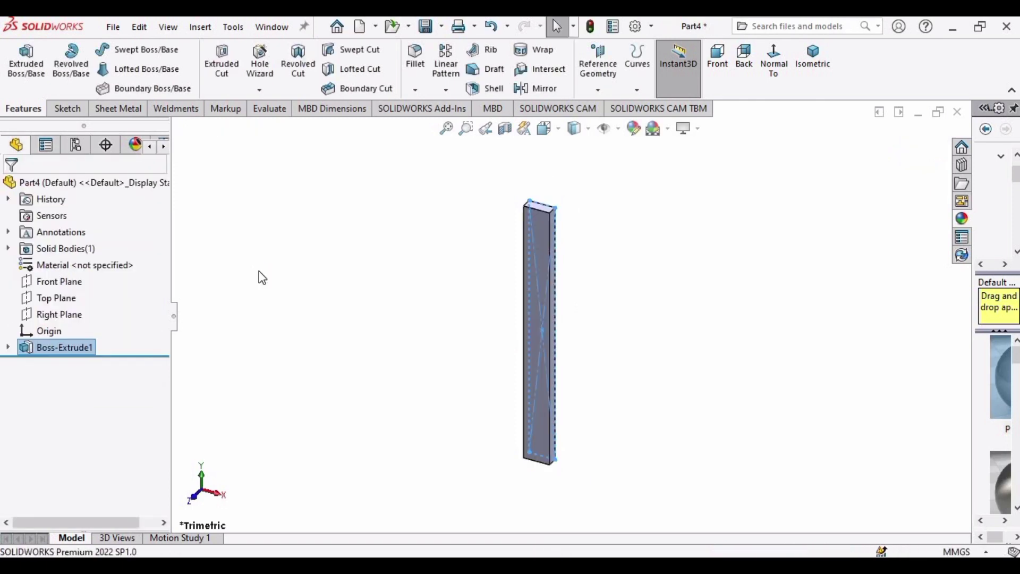
pyautogui.moveTo(446, 309); pyautogui.dragTo(513, 287, button='middle')
pyautogui.scroll(-2, 668, 362)
pyautogui.moveTo(613, 357); pyautogui.dragTo(371, 304, button='middle')
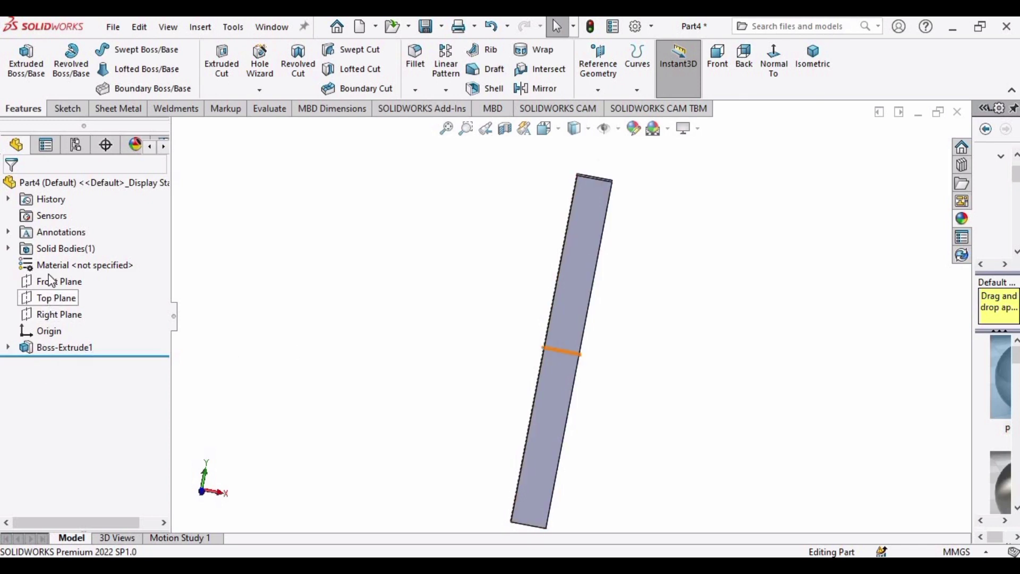
# Edit the extrusion's sketch, set the rectangle's height to 50 mm, and exit the sketch to update the bar.
pyautogui.click(7, 348)
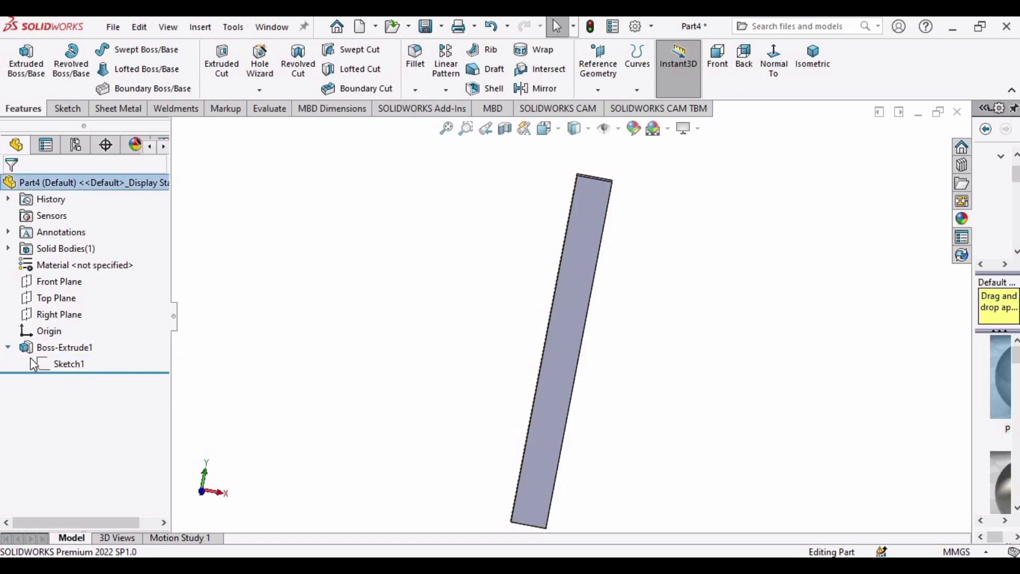
pyautogui.click(69, 364)
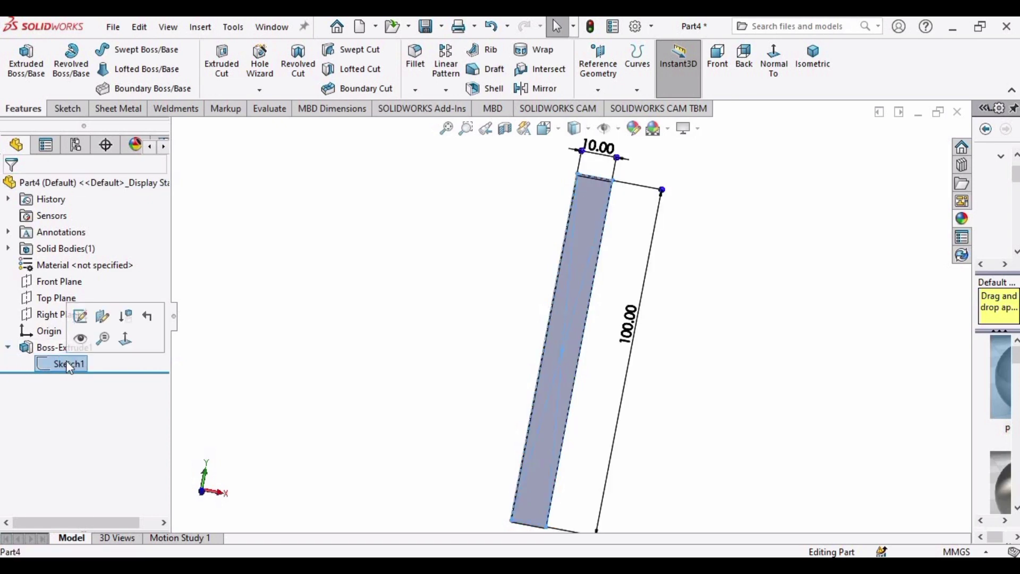
pyautogui.click(81, 317)
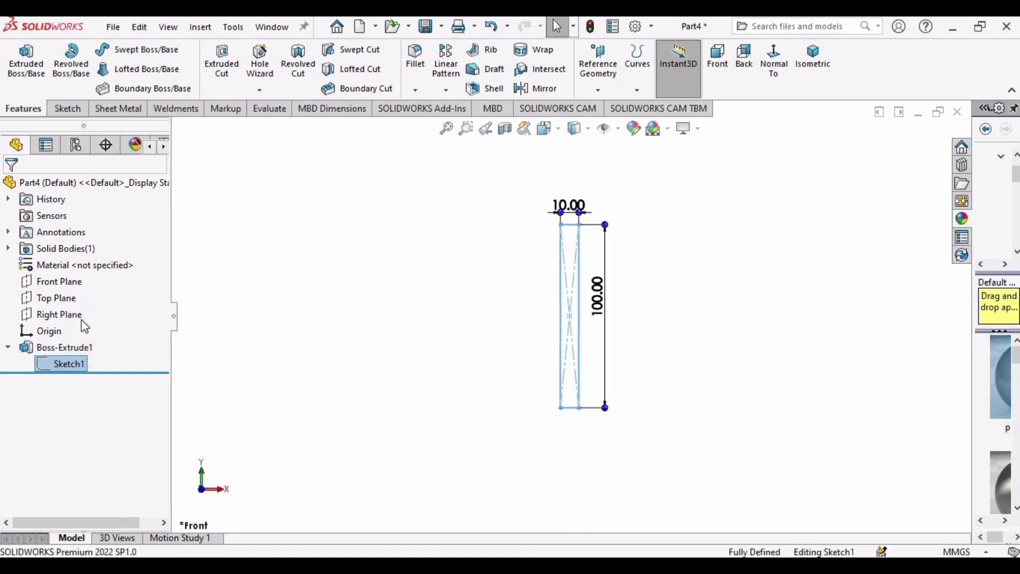
pyautogui.scroll(-2, 591, 315)
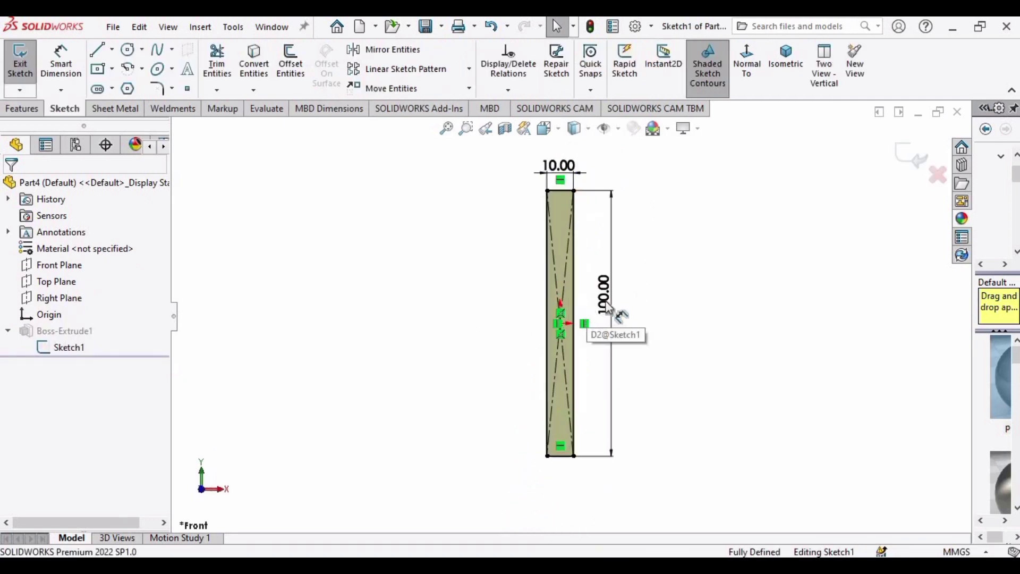
pyautogui.doubleClick(606, 302)
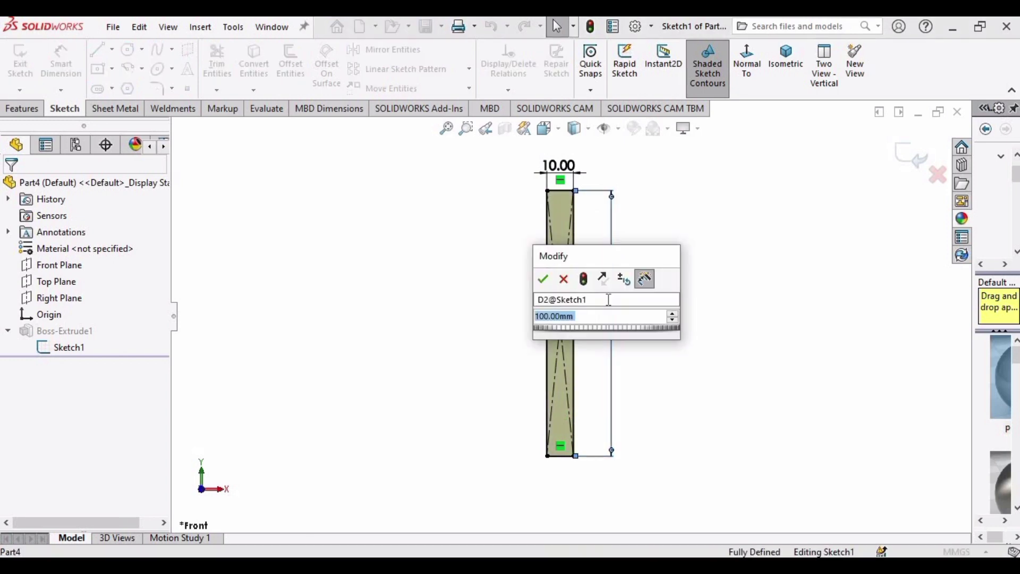
pyautogui.write('50')
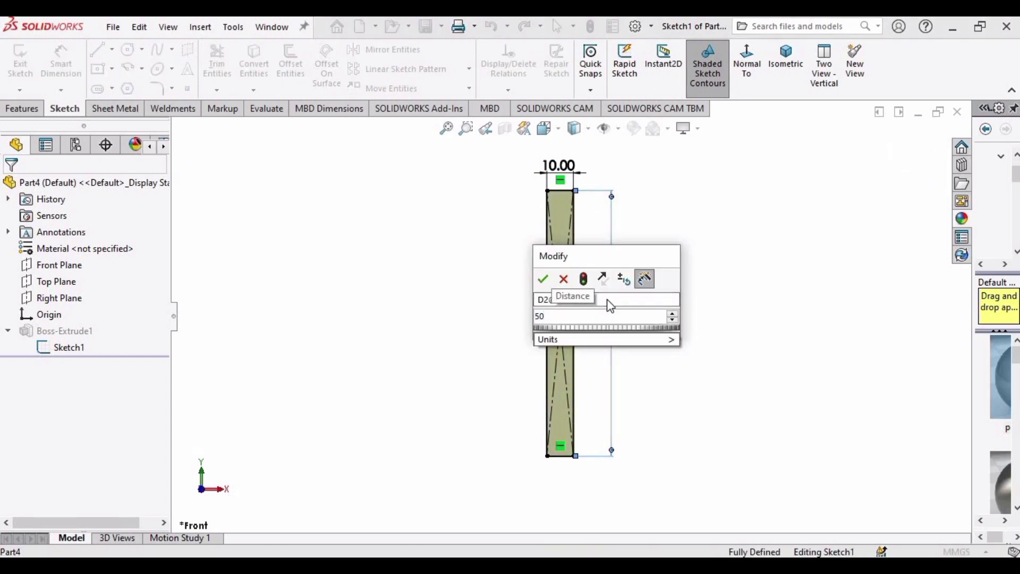
pyautogui.press('Return')
pyautogui.click(606, 300)
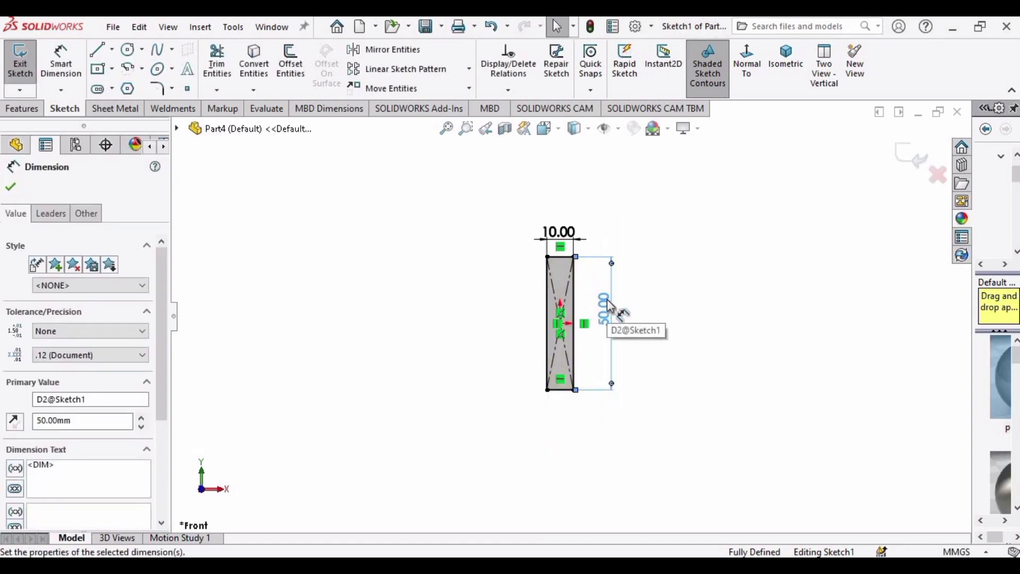
pyautogui.click(910, 161)
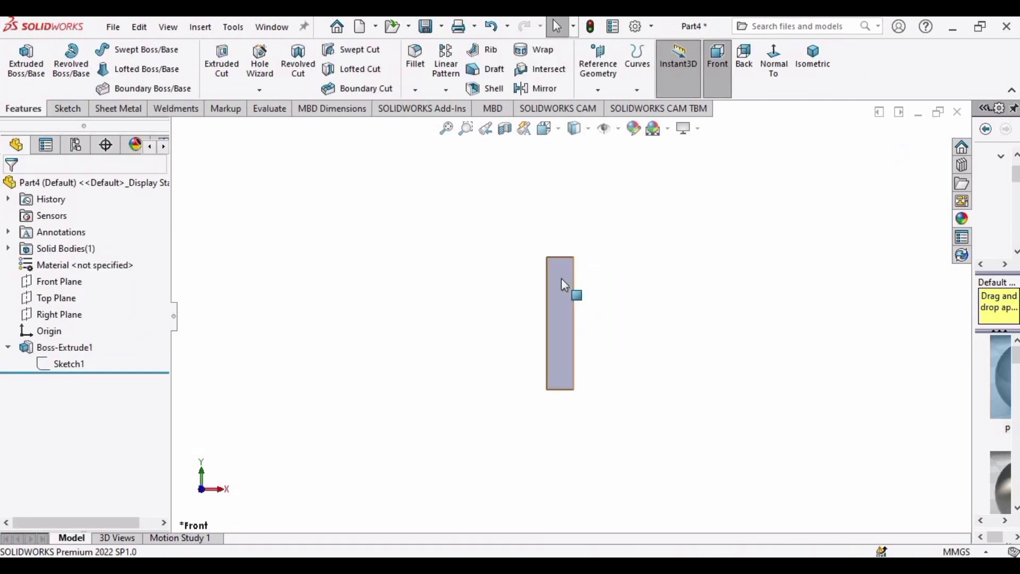
# Open a new sketch on the bar's front face.
pyautogui.scroll(-3, 563, 282)
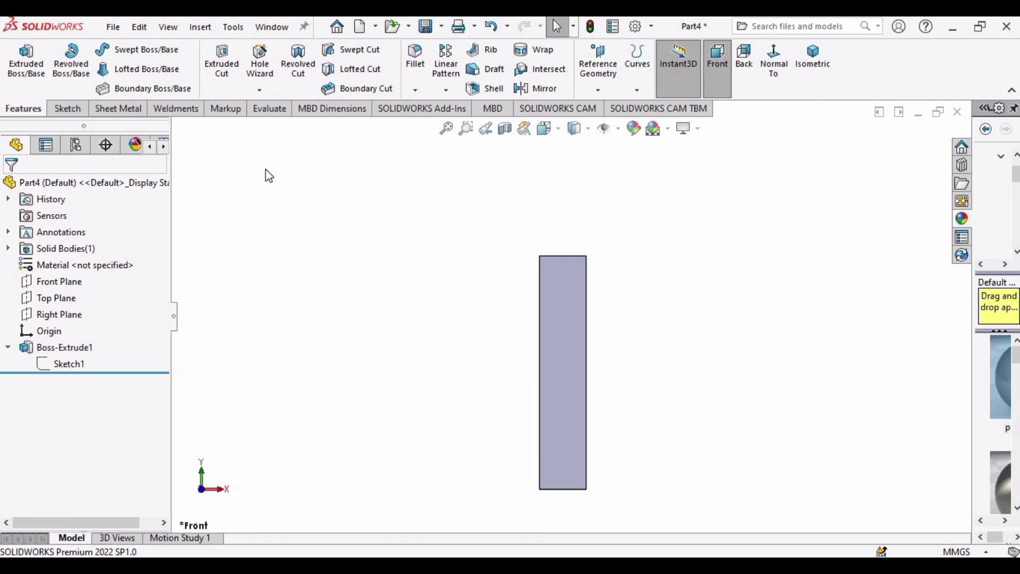
pyautogui.click(66, 109)
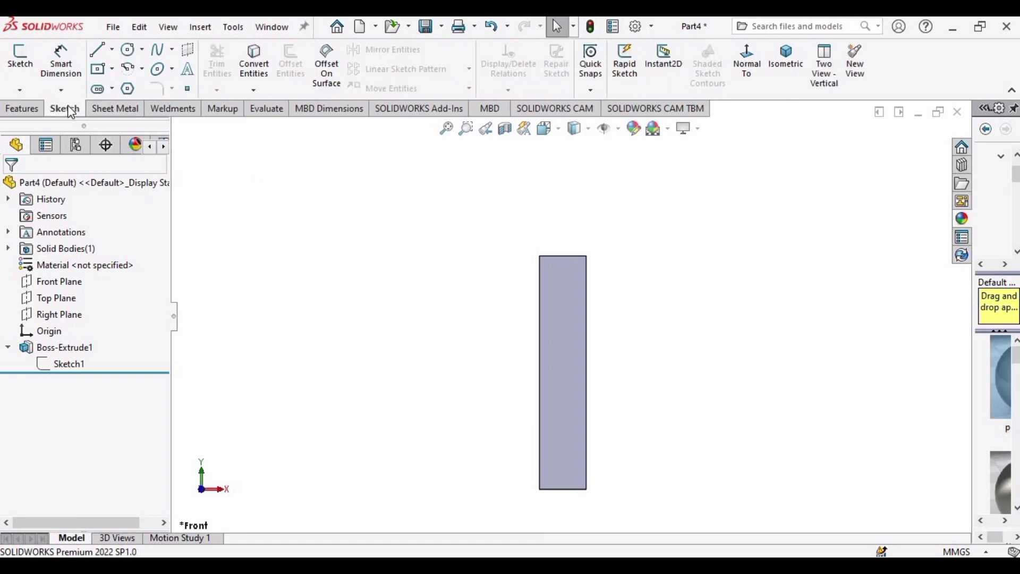
pyautogui.click(564, 276)
pyautogui.hotkey('ctrl', 'z')
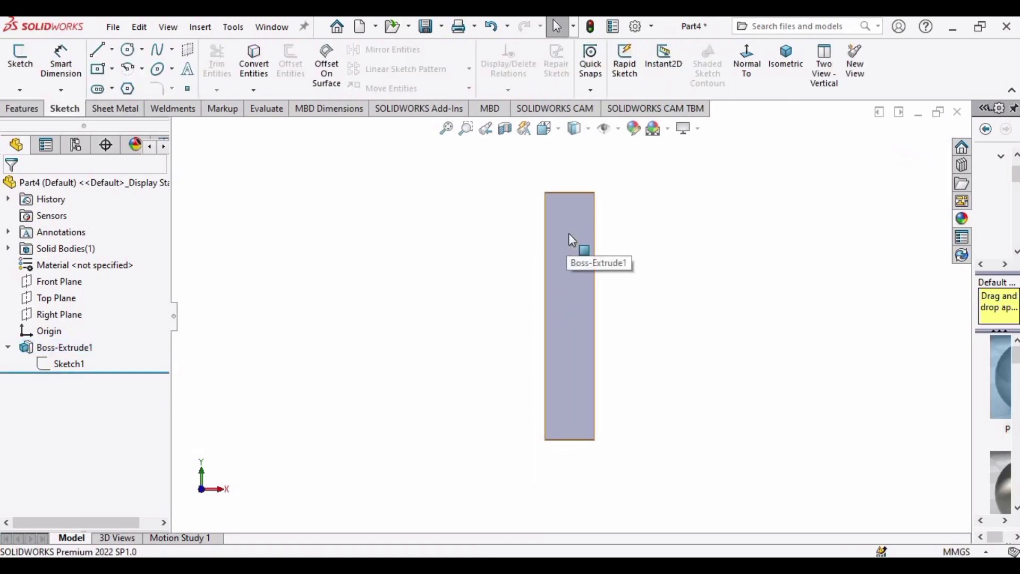
pyautogui.click(568, 233)
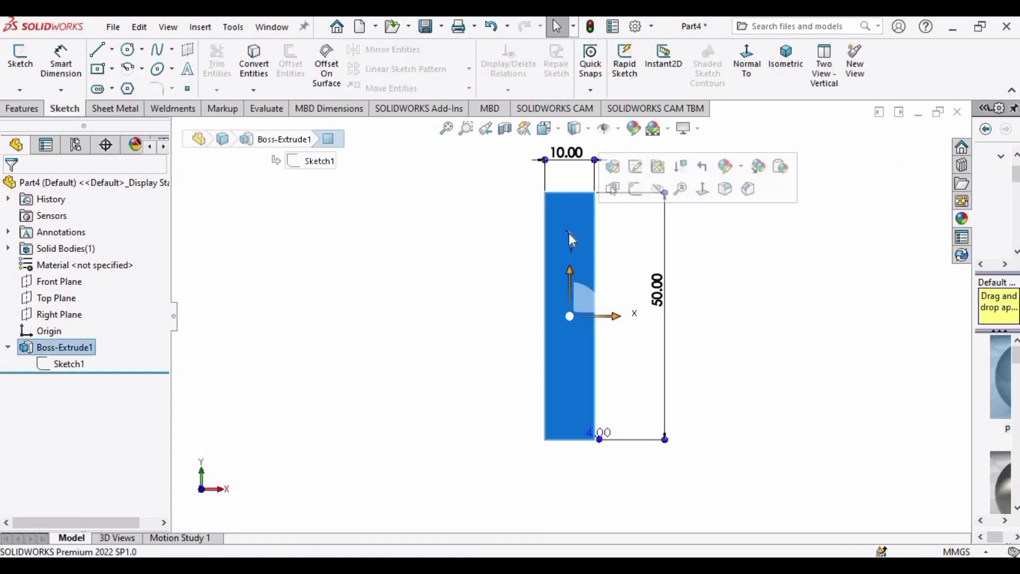
pyautogui.click(637, 189)
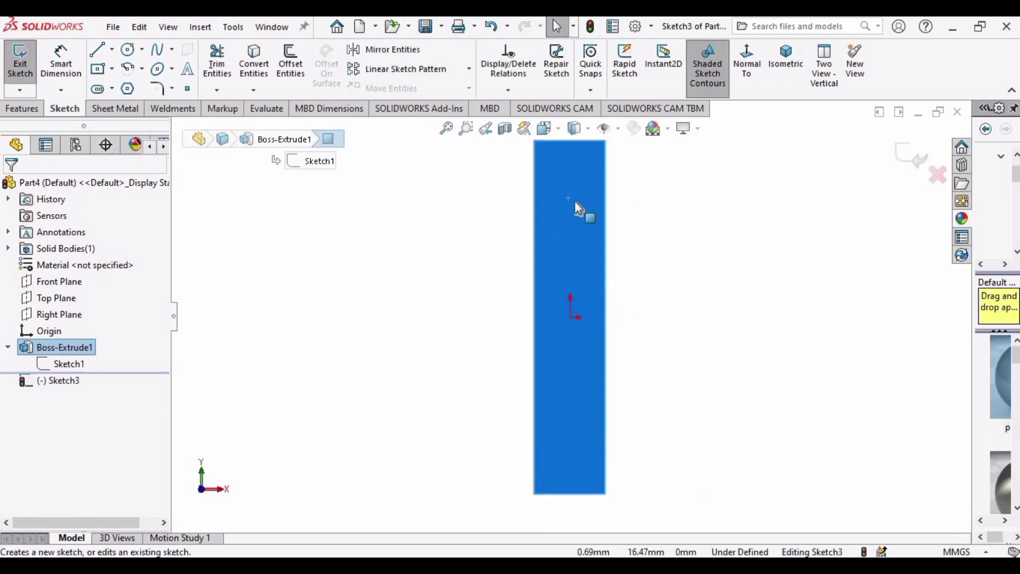
# Sketch a 5 mm radius circle centred on the midpoint of the bar's upper edge, reaching out to the corner.
pyautogui.click(129, 50)
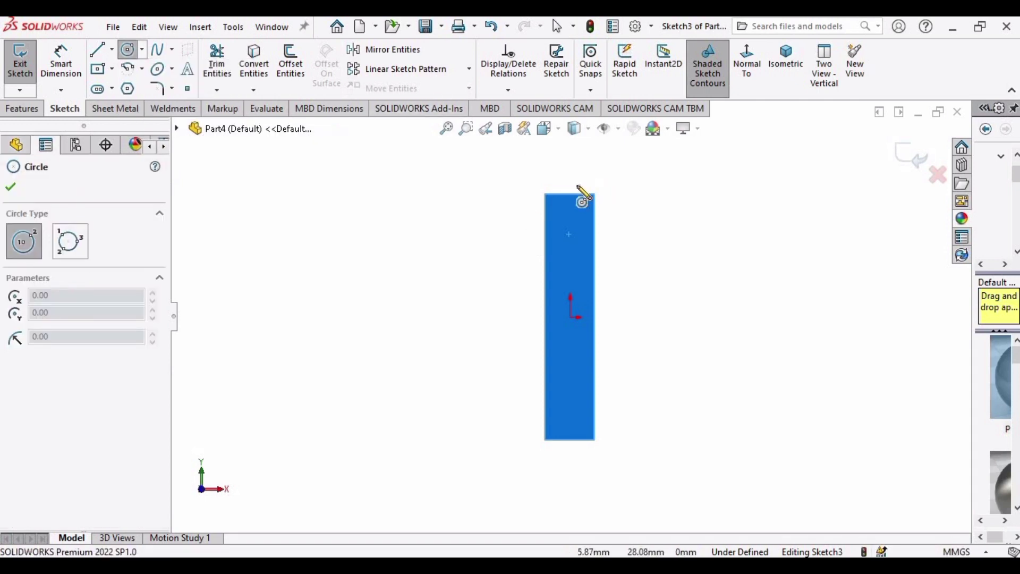
pyautogui.scroll(2, 588, 250)
pyautogui.scroll(-3, 569, 260)
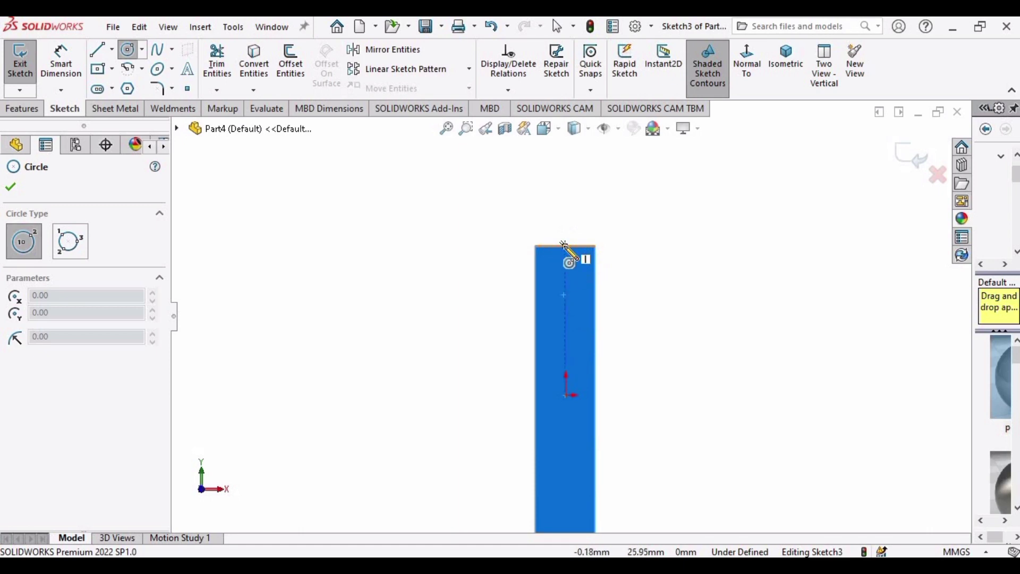
pyautogui.scroll(-2, 564, 244)
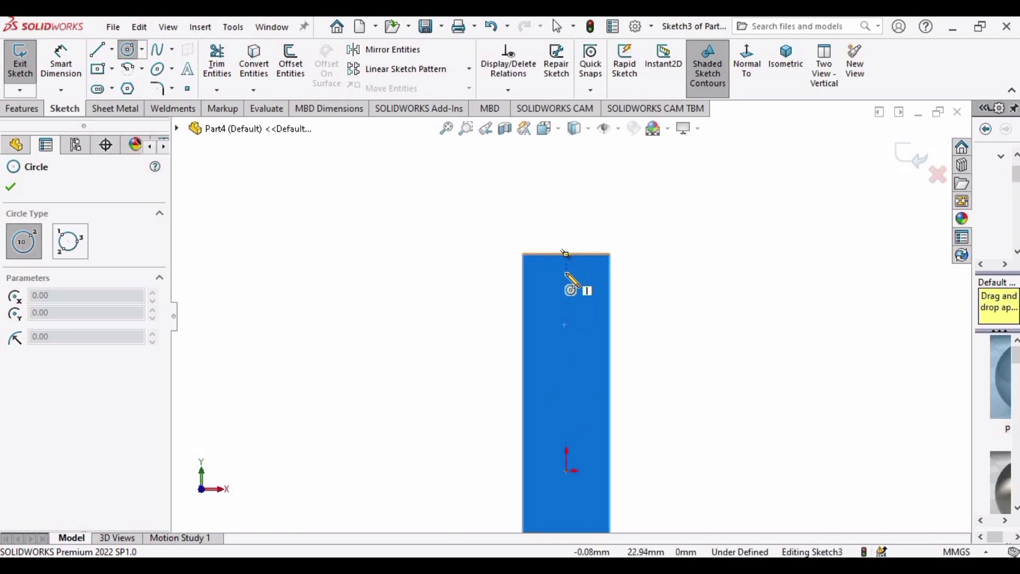
pyautogui.click(566, 254)
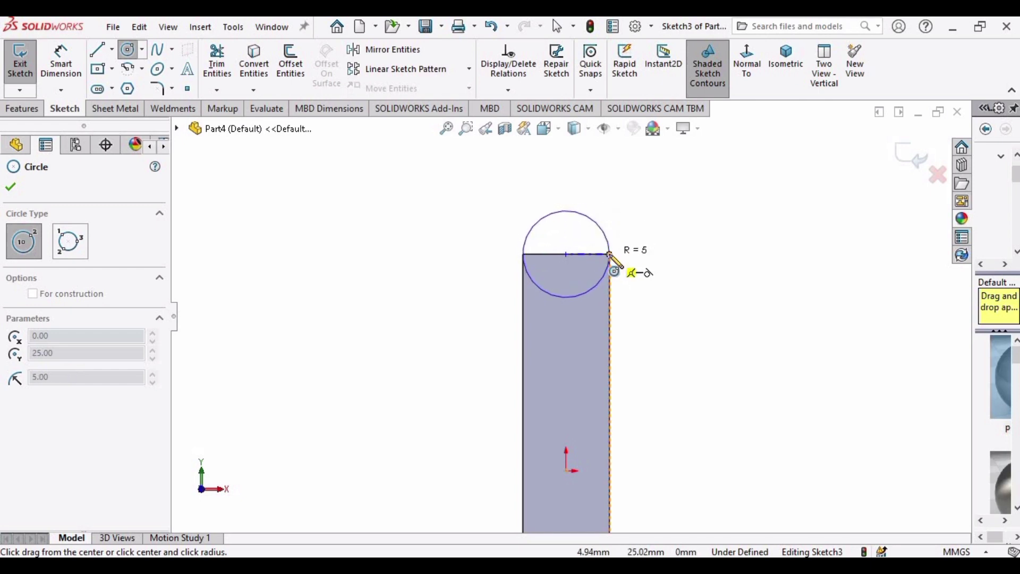
pyautogui.scroll(-3, 610, 255)
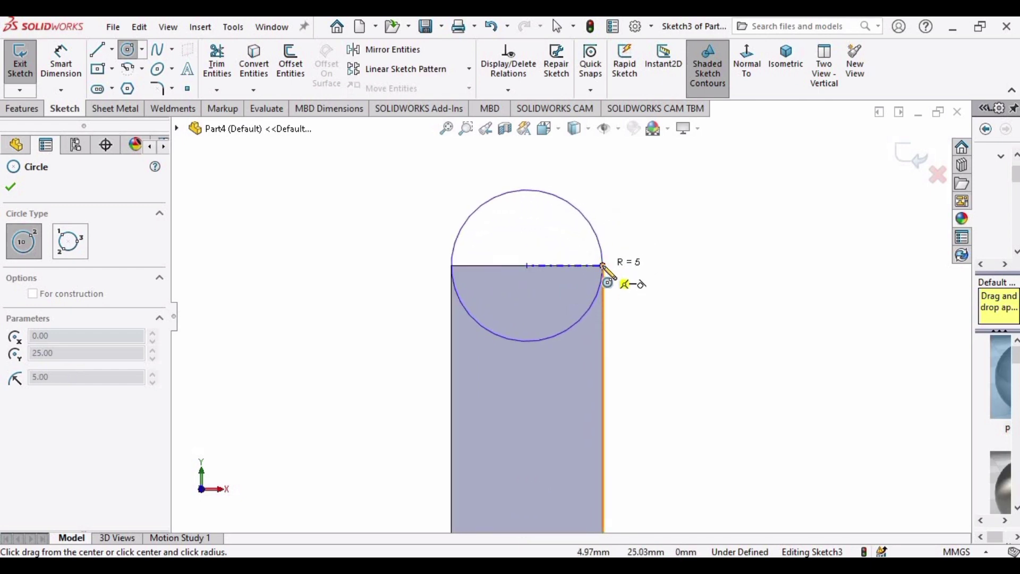
pyautogui.click(604, 265)
pyautogui.press('Escape')
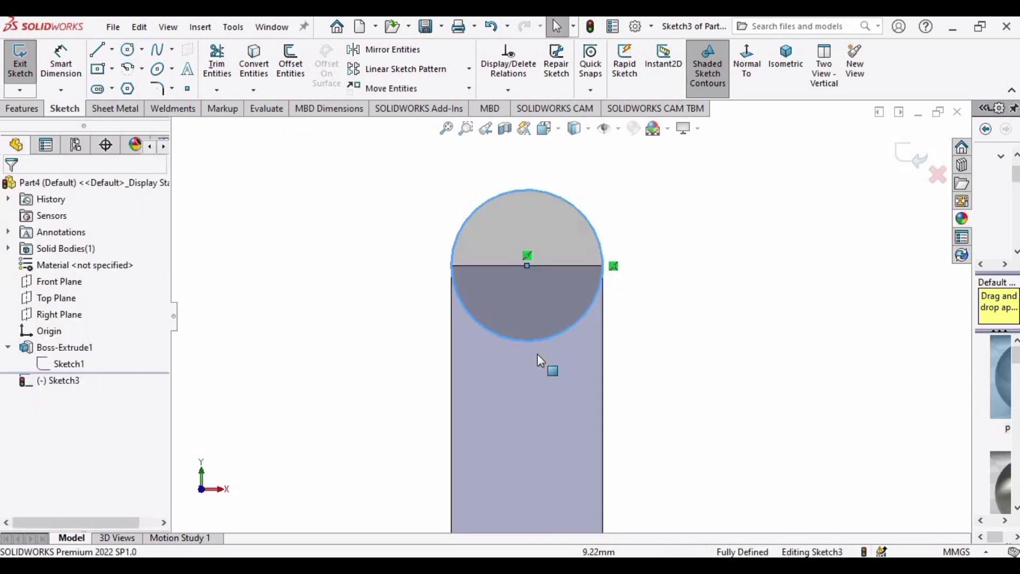
# Sketch a second circle centred on the midpoint of the bar's lower edge, reaching out to the corner.
pyautogui.scroll(2, 540, 359)
pyautogui.press('c')
pyautogui.press('f')
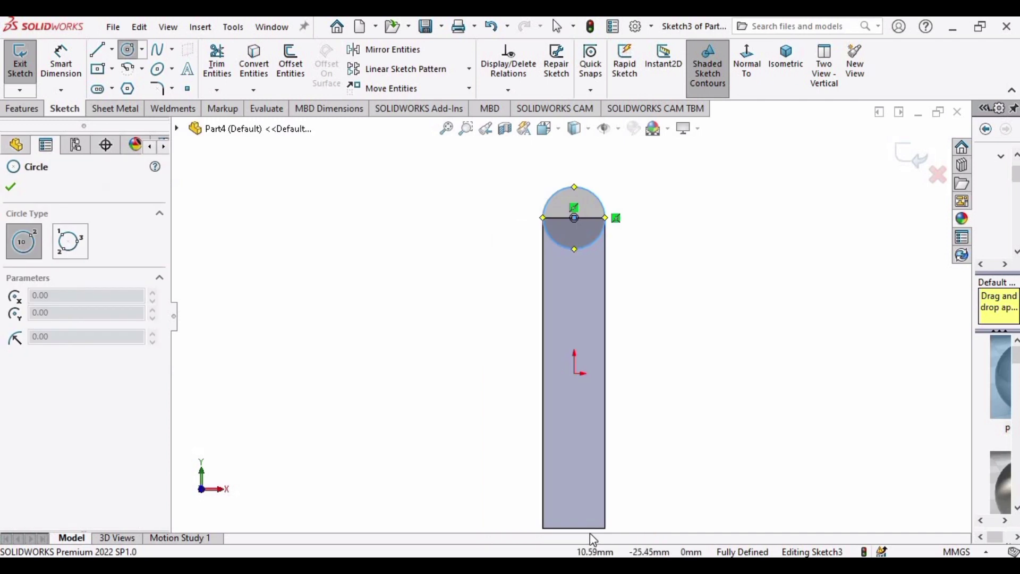
pyautogui.click(574, 528)
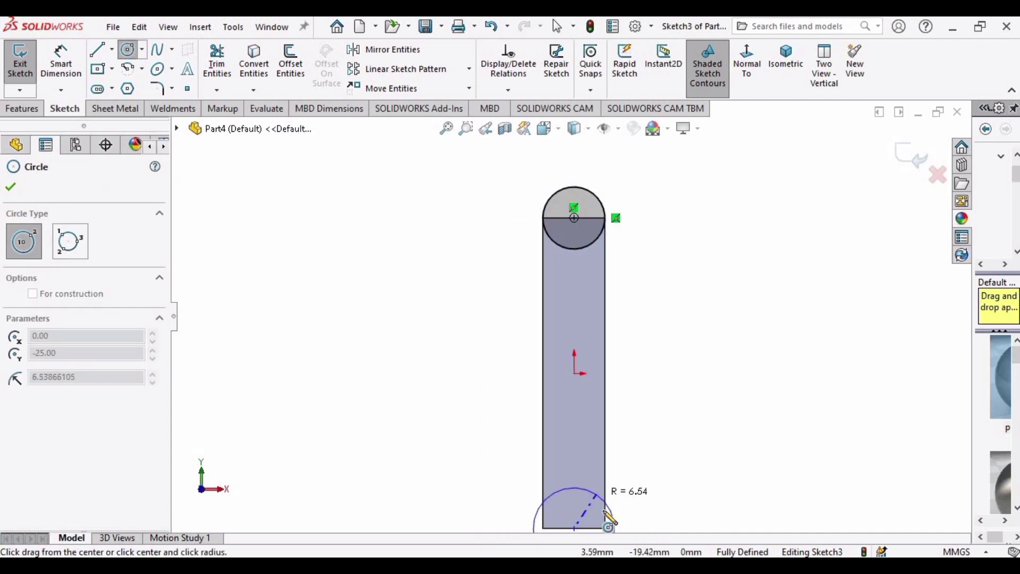
pyautogui.click(612, 532)
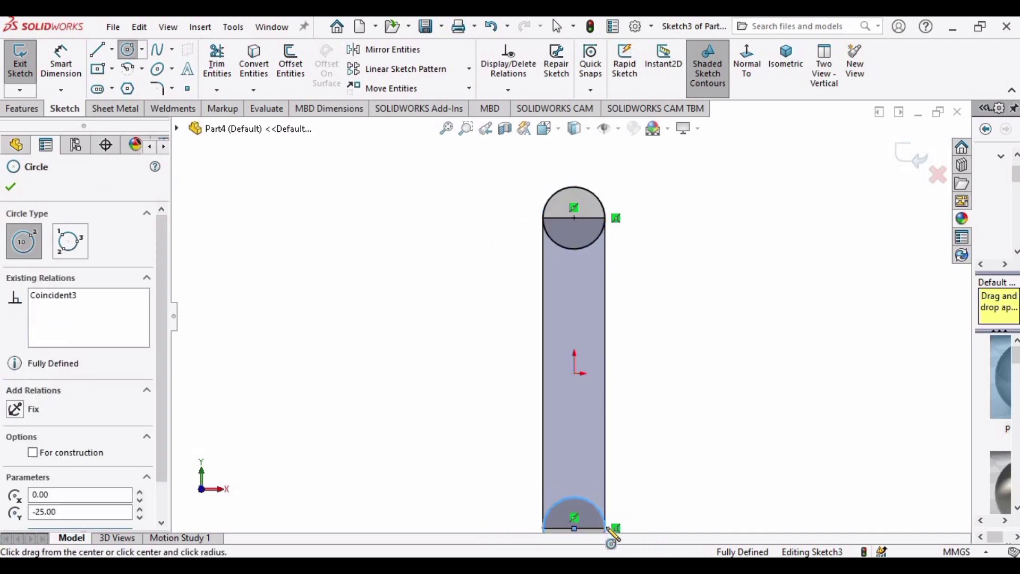
pyautogui.press('Escape')
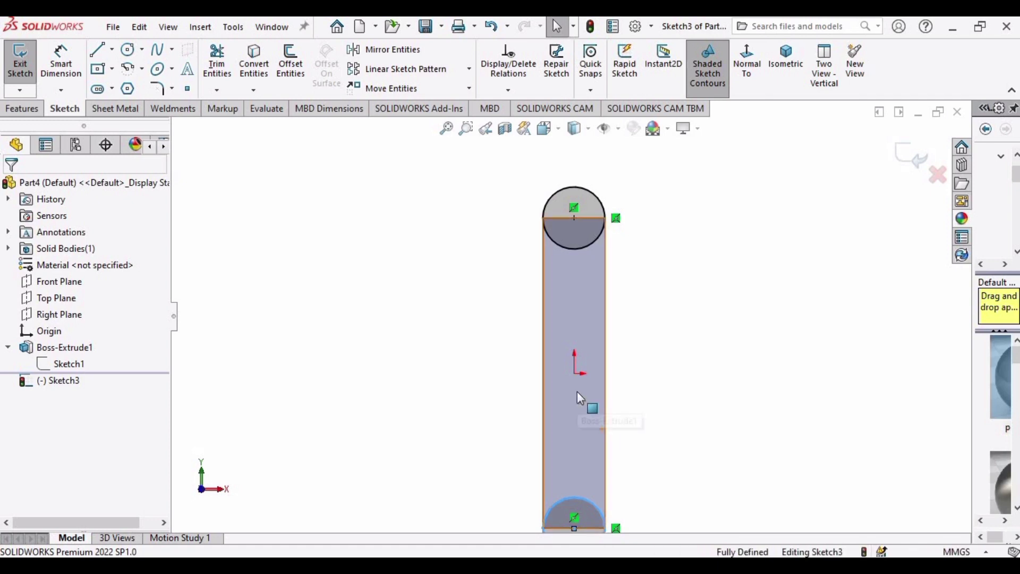
# Start a boss extrusion of both end circles and reverse its direction so it runs back through the bar.
pyautogui.scroll(3, 579, 399)
pyautogui.scroll(-3, 578, 396)
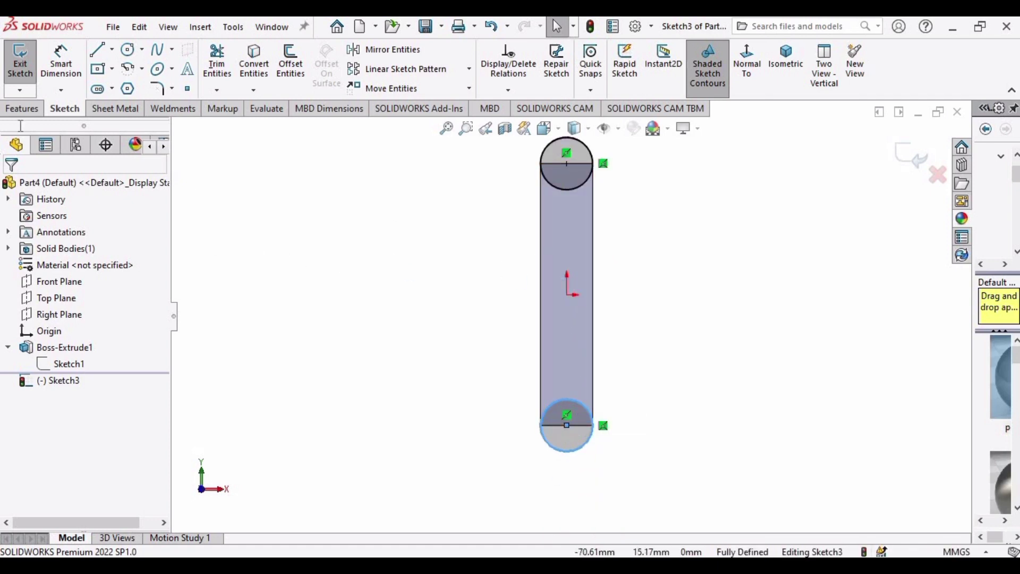
pyautogui.click(21, 109)
pyautogui.click(32, 68)
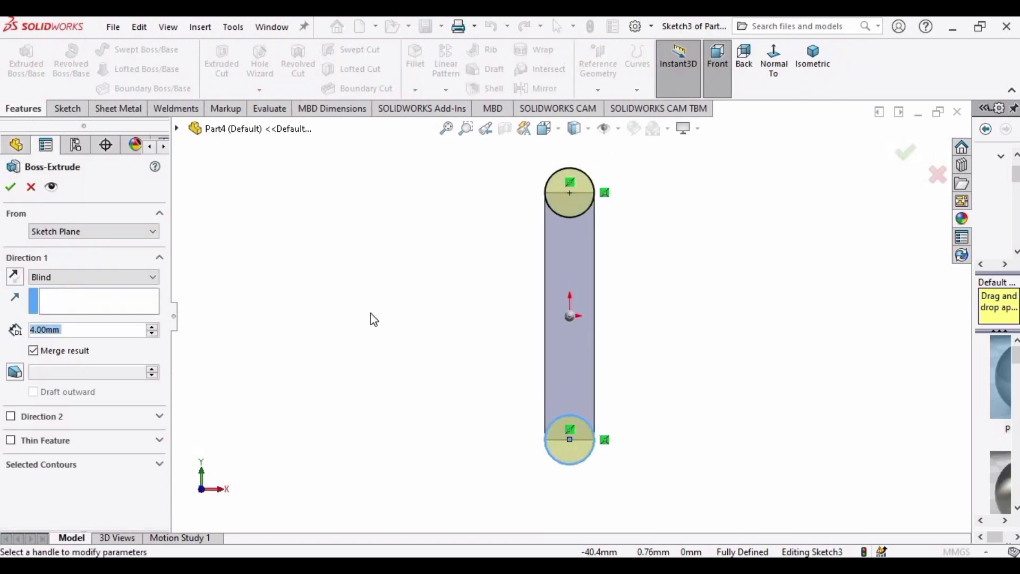
pyautogui.moveTo(371, 319); pyautogui.dragTo(449, 312, button='middle')
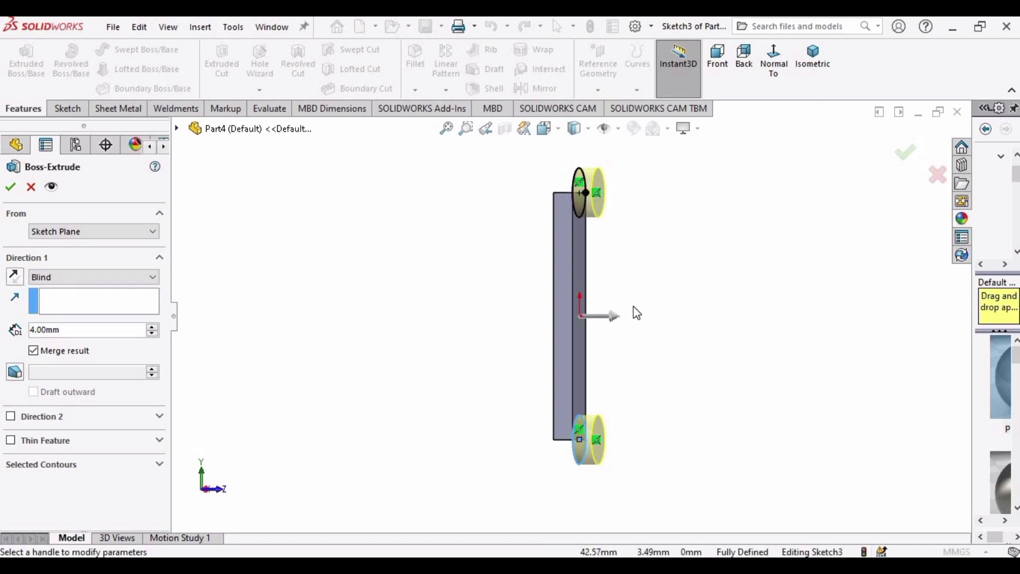
pyautogui.scroll(-1, 633, 319)
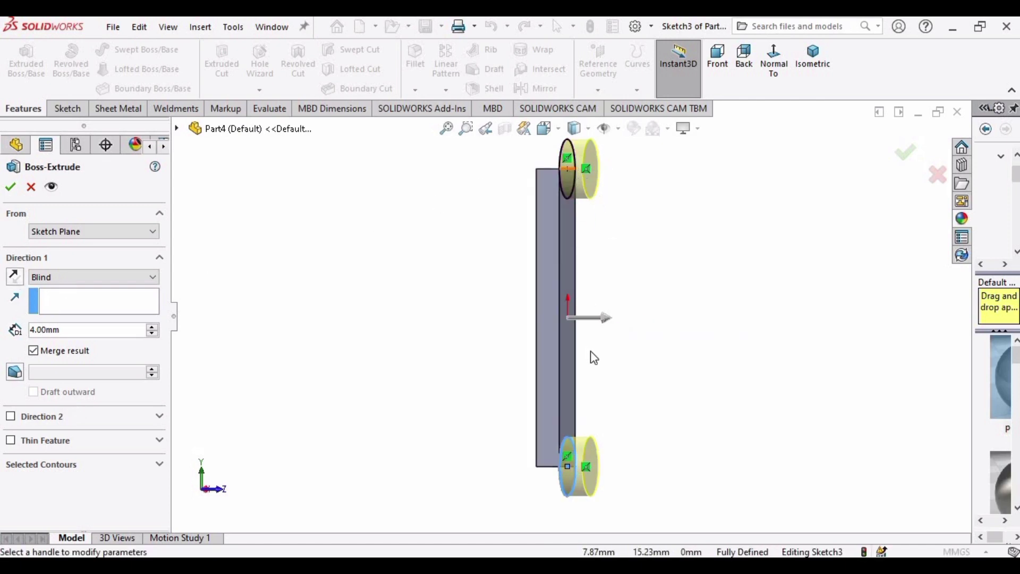
pyautogui.moveTo(605, 325); pyautogui.dragTo(523, 322)
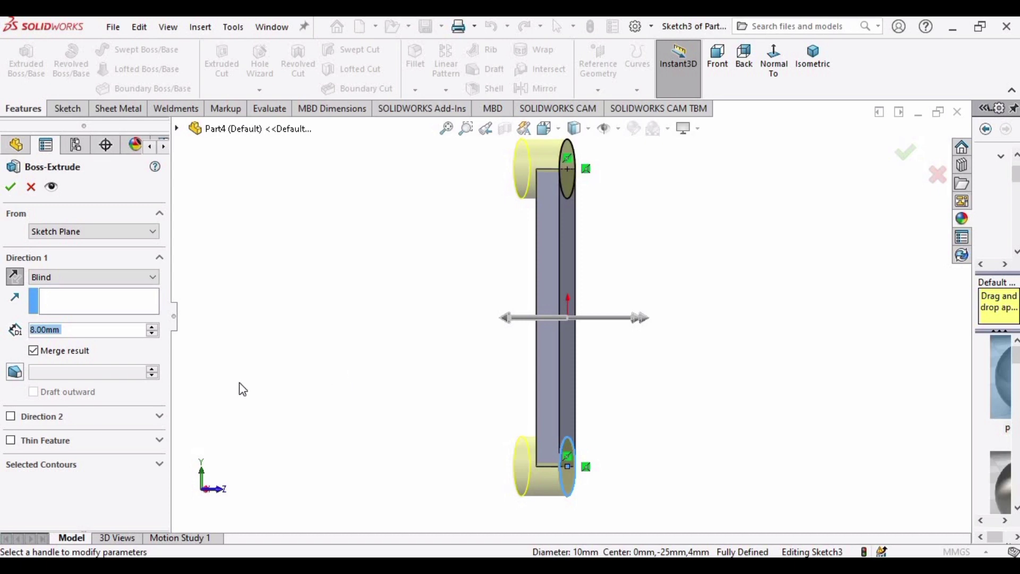
pyautogui.click(15, 276)
pyautogui.click(14, 276)
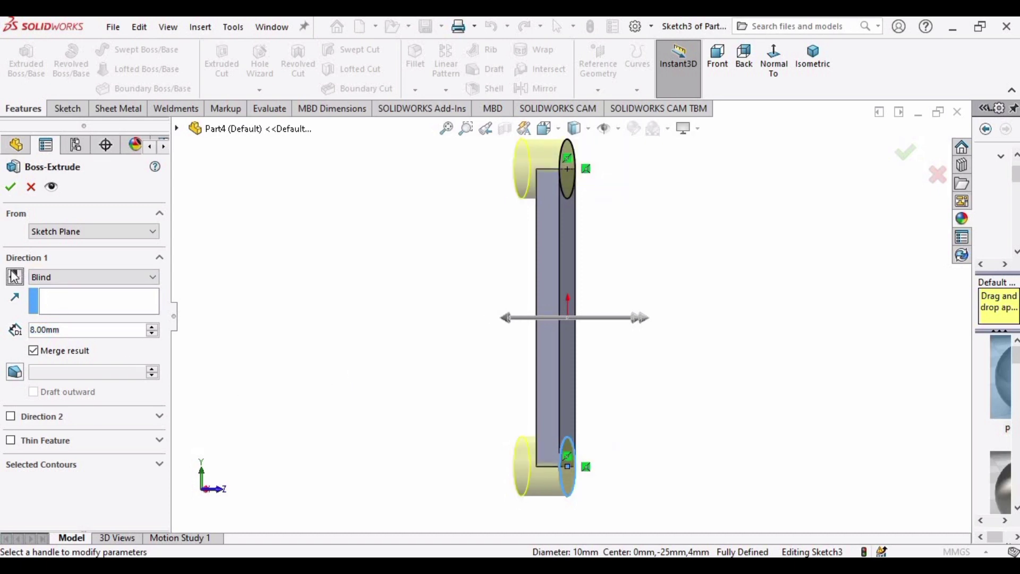
pyautogui.click(14, 277)
pyautogui.click(14, 276)
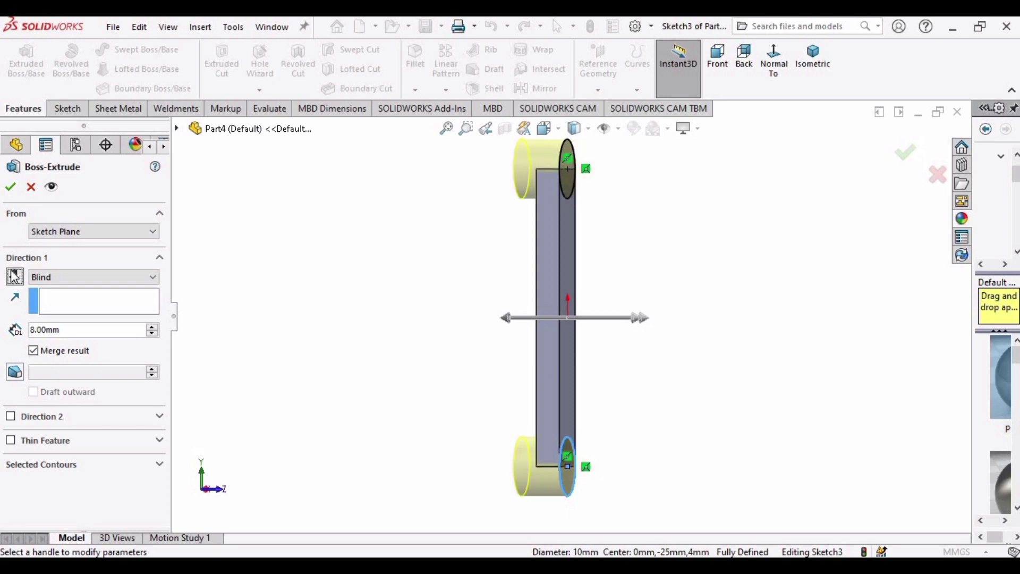
# Set the extrusion depth of the circles to 4 mm and finish the feature.
pyautogui.doubleClick(75, 333)
pyautogui.write('4')
pyautogui.press('Return')
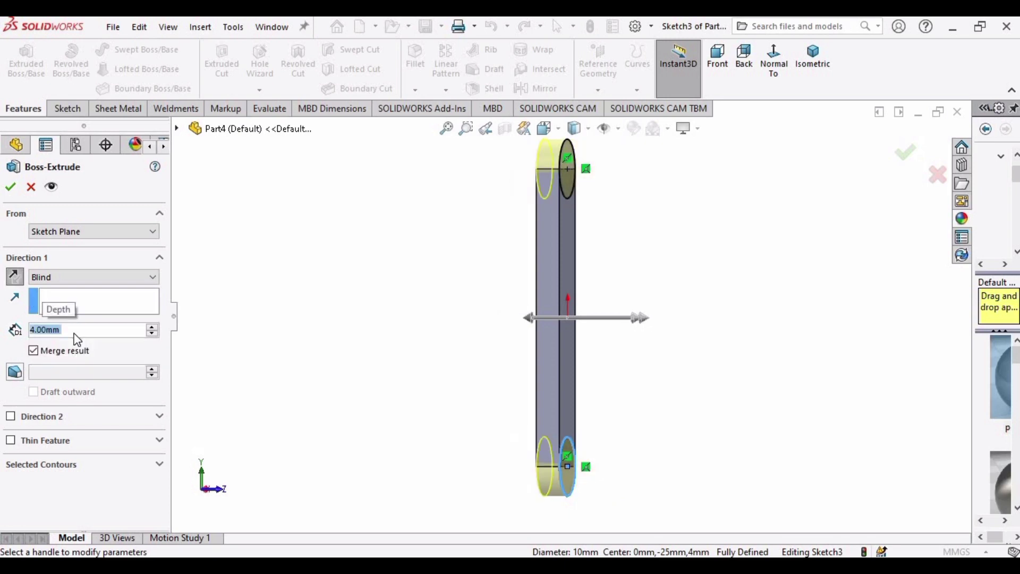
pyautogui.click(10, 188)
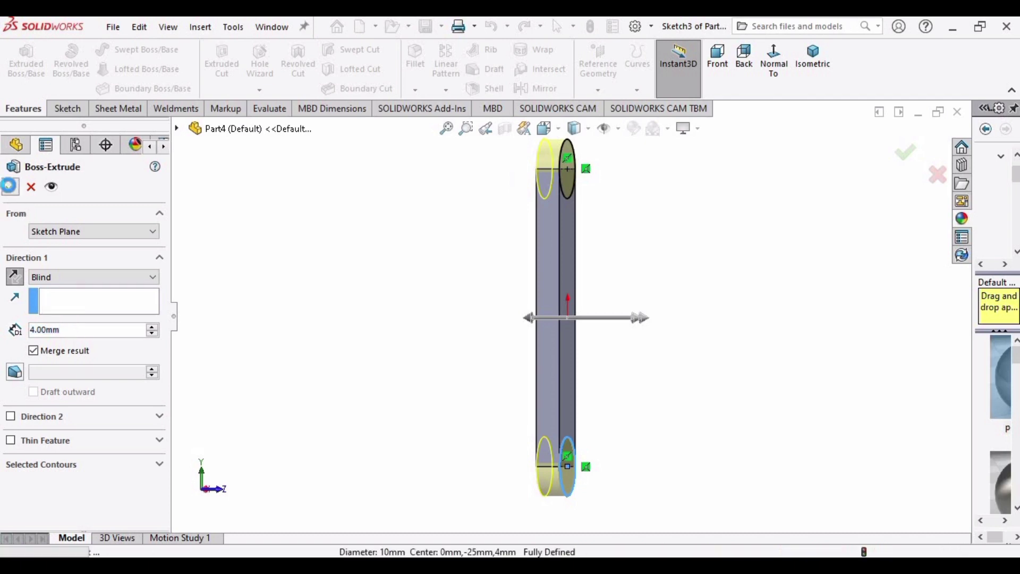
pyautogui.click(320, 278)
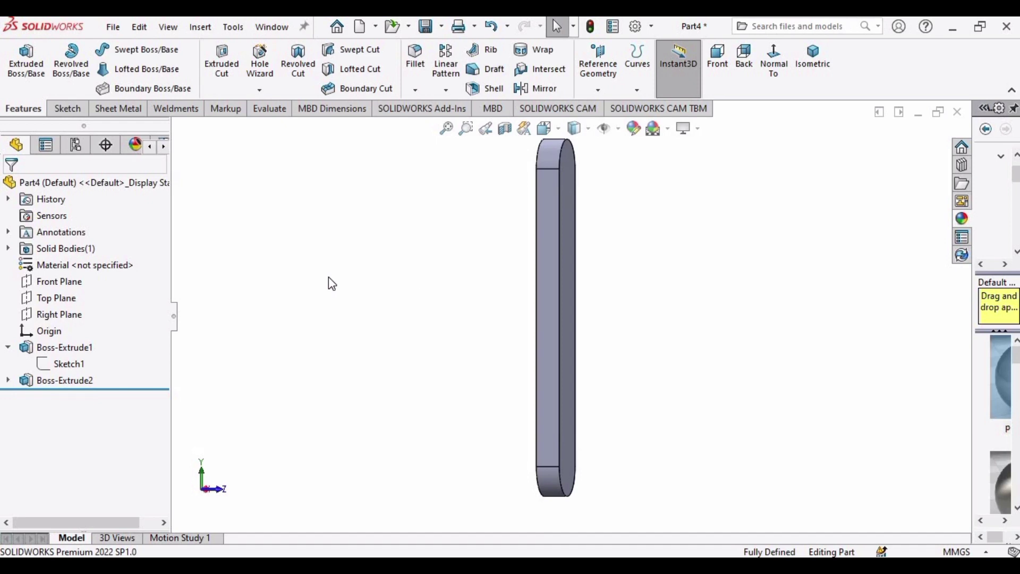
# Open a new sketch on the back face of the round-ended bar.
pyautogui.moveTo(601, 271); pyautogui.dragTo(519, 162, button='middle')
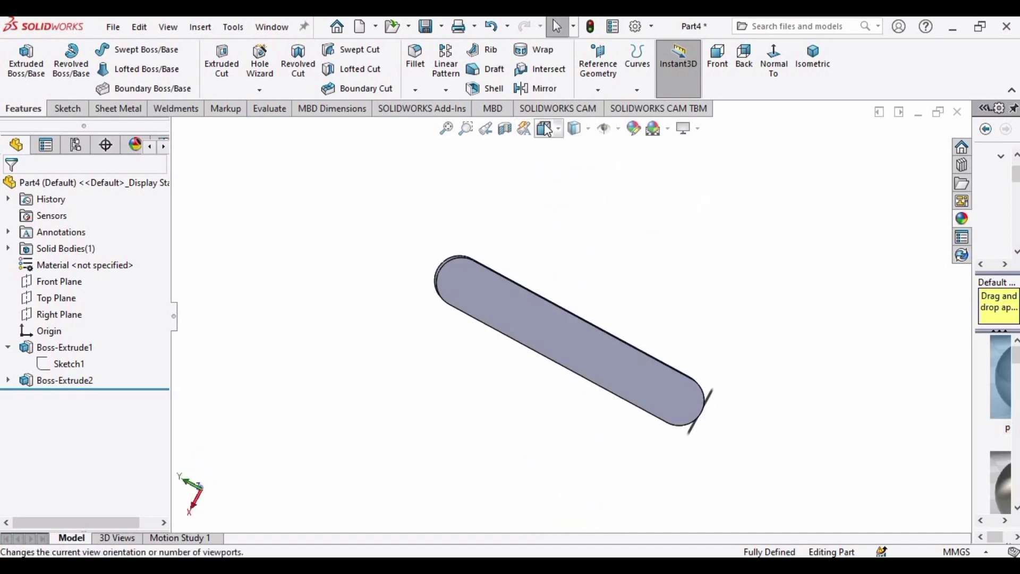
pyautogui.click(546, 128)
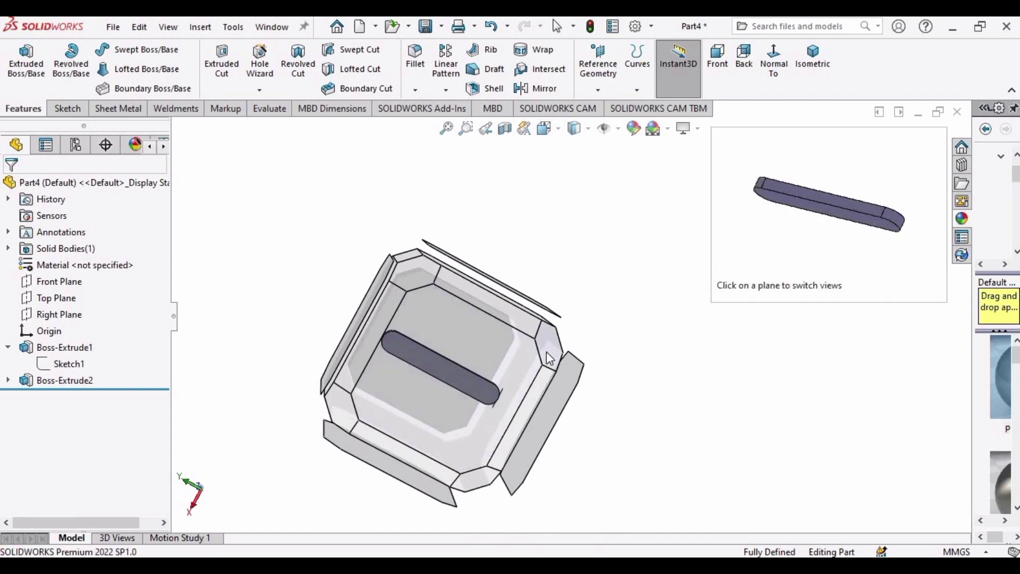
pyautogui.click(550, 359)
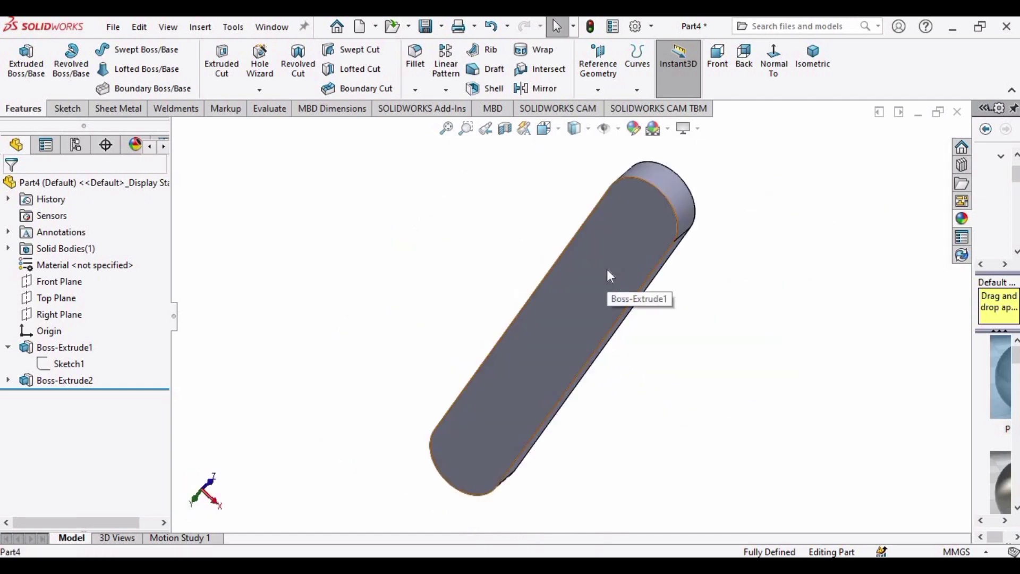
pyautogui.click(607, 270)
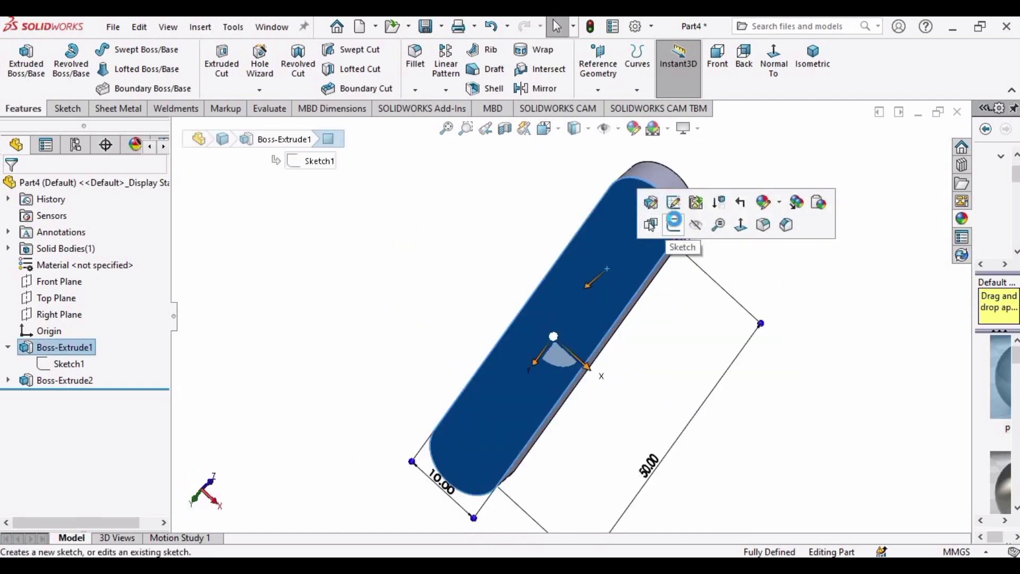
pyautogui.click(674, 222)
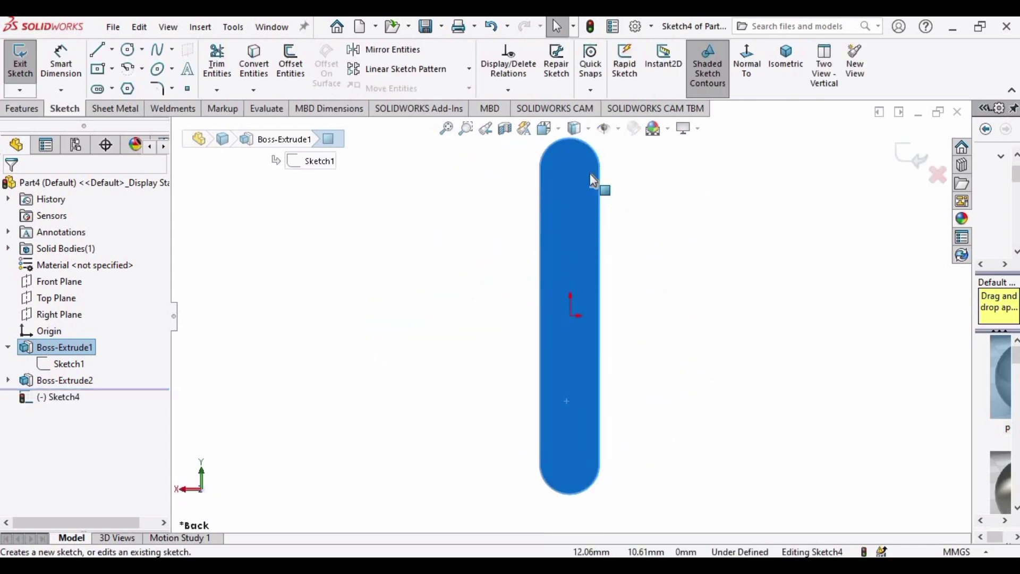
# Sketch two circles vertically in line with the origin, about 3.5 mm diameter near the upper end and about 4.3 mm near the lower end.
pyautogui.click(132, 53)
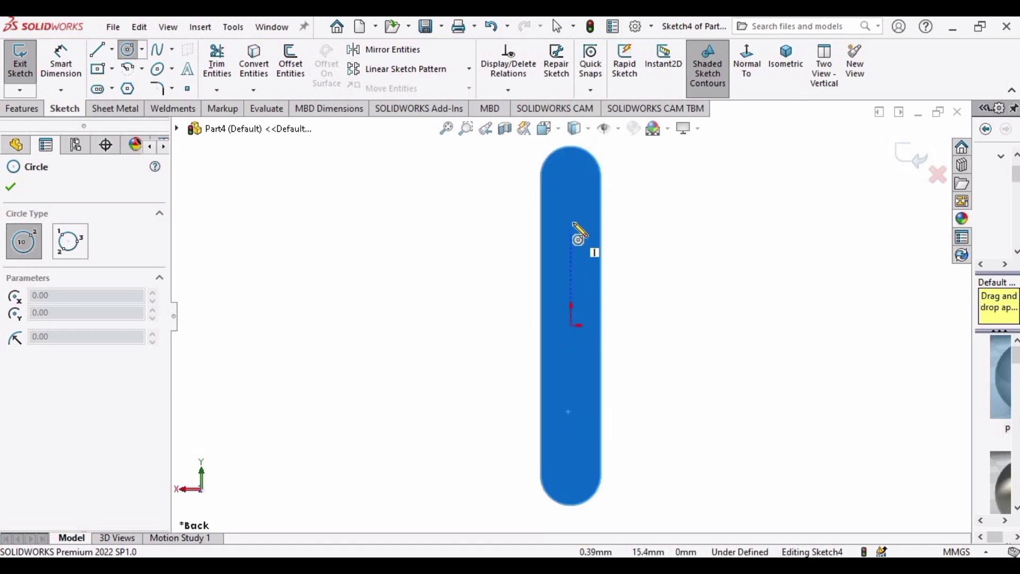
pyautogui.click(571, 186)
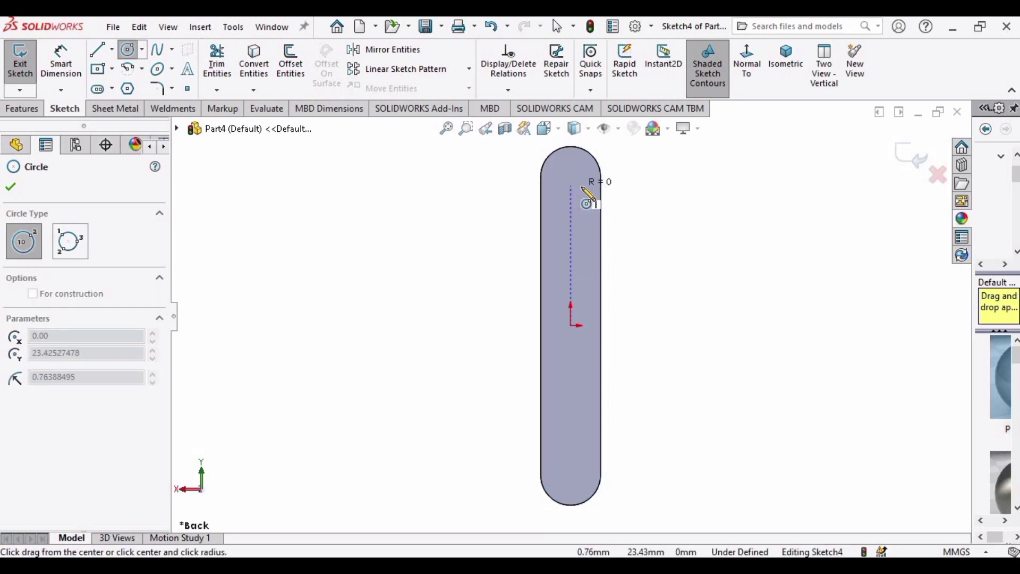
pyautogui.click(583, 190)
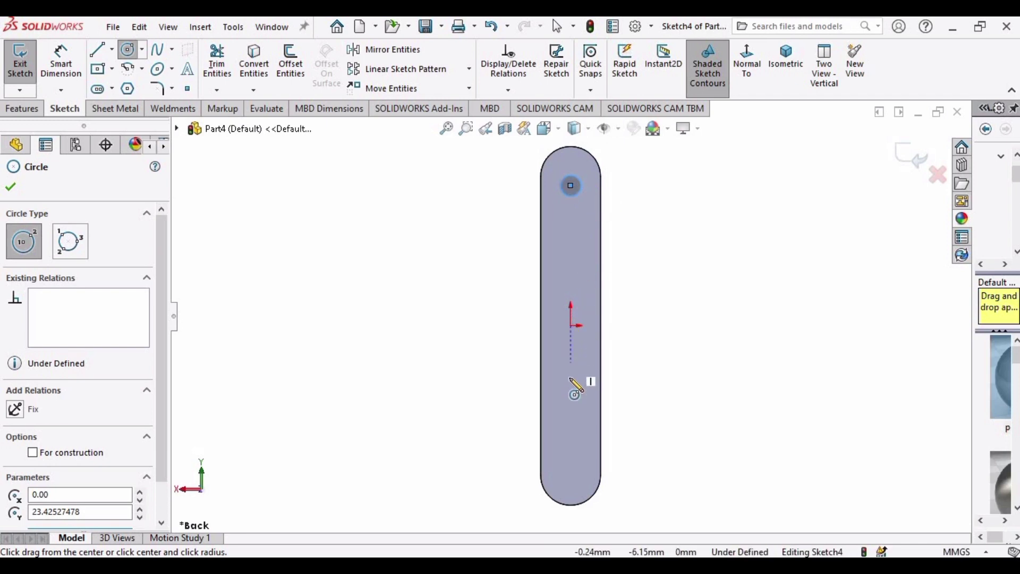
pyautogui.click(571, 467)
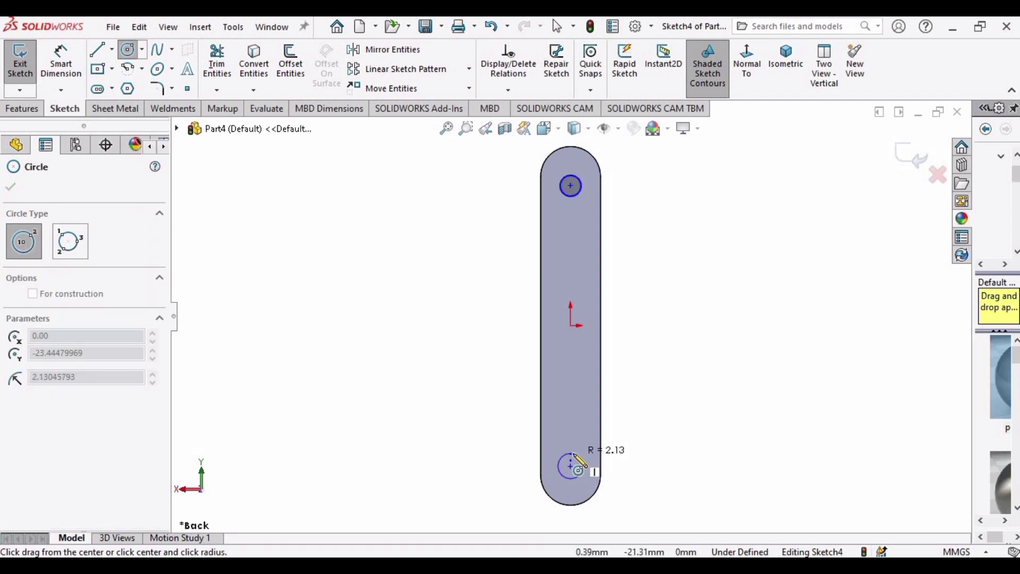
pyautogui.click(575, 456)
pyautogui.press('Escape')
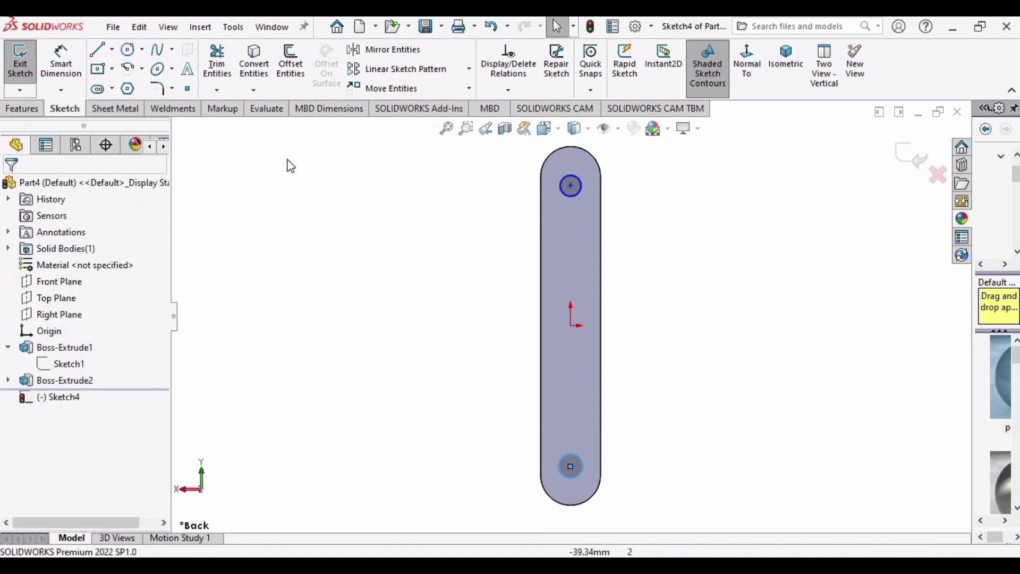
# Dimension the upper circle's centre 25 mm from the origin.
pyautogui.click(75, 71)
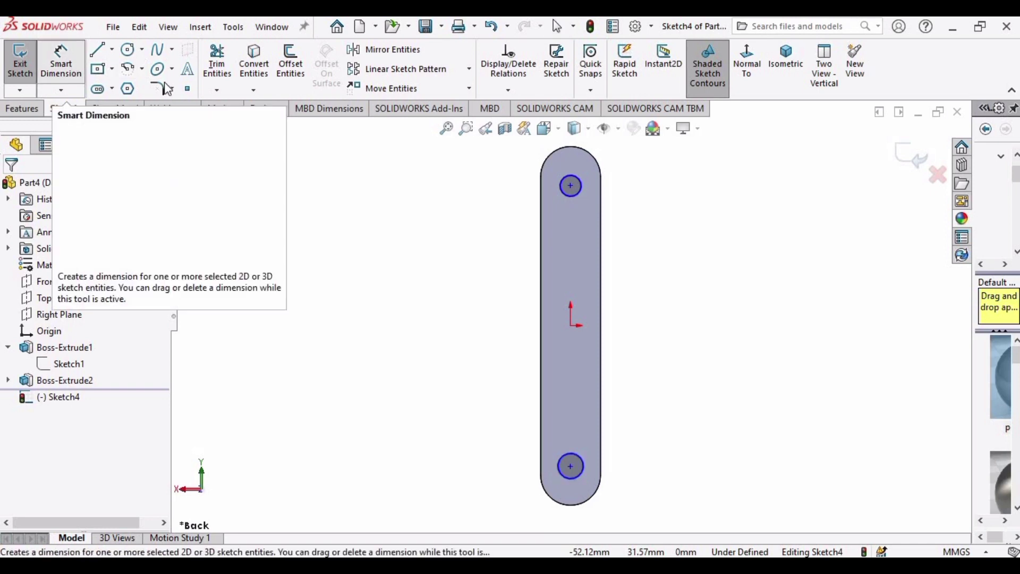
pyautogui.click(574, 331)
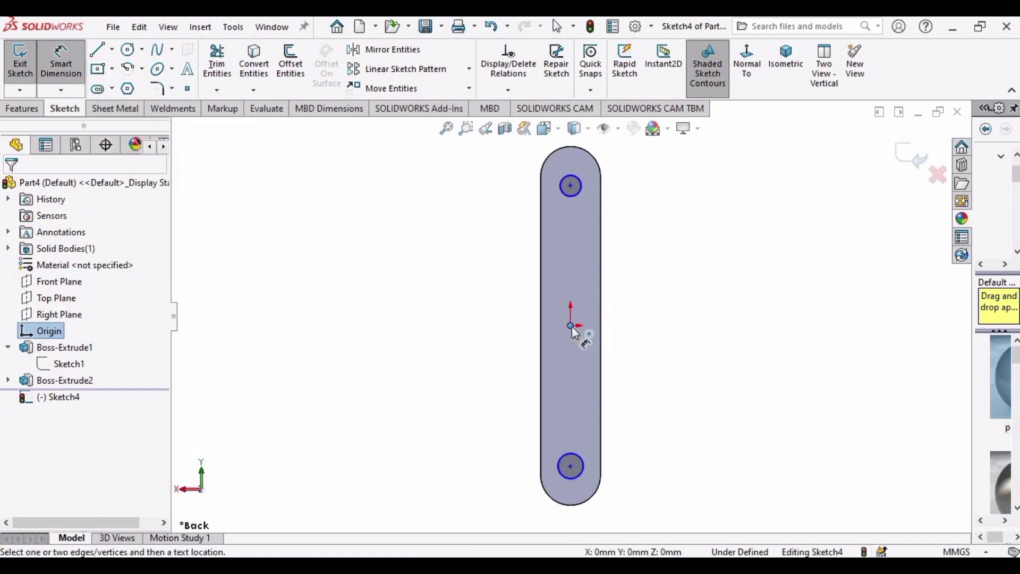
pyautogui.click(572, 185)
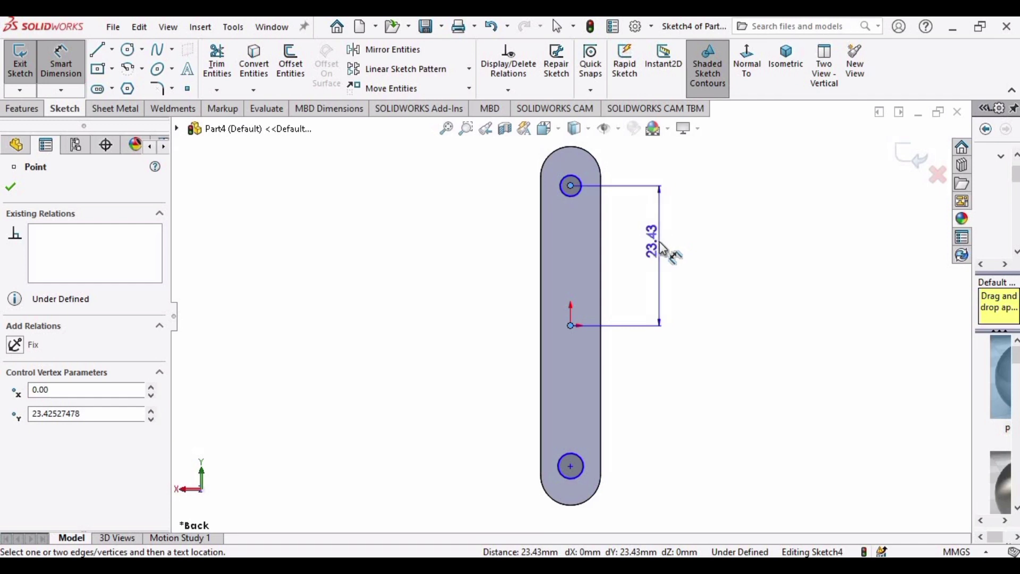
pyautogui.click(658, 242)
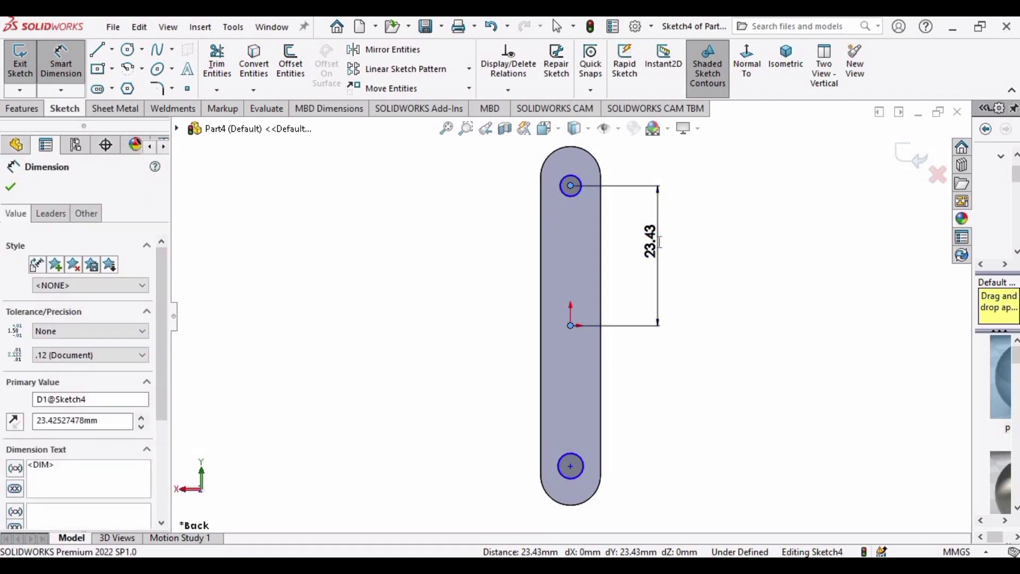
pyautogui.write('25')
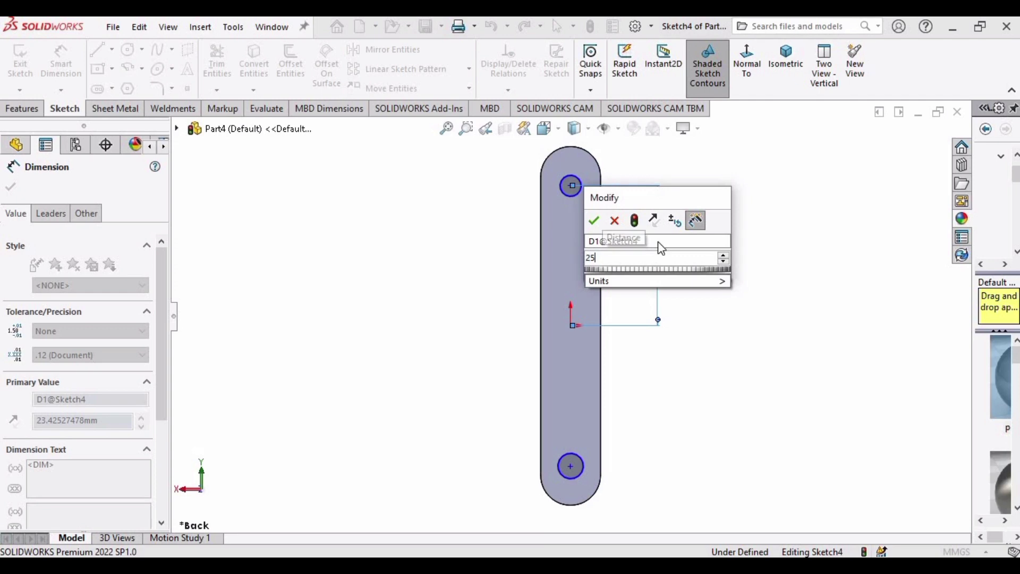
pyautogui.press('Escape')
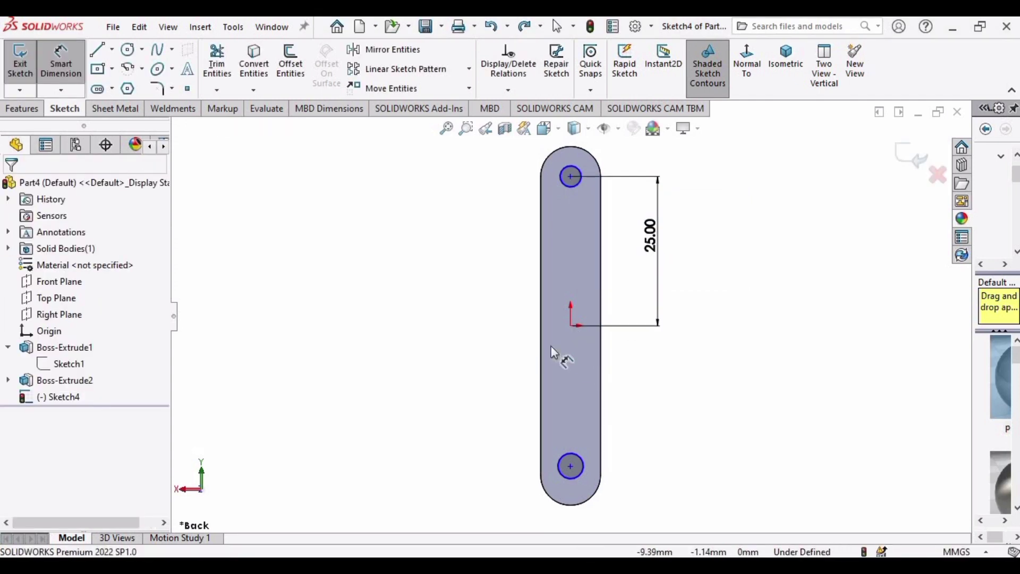
# Dimension the lower circle's centre 25 mm from the origin.
pyautogui.click(571, 467)
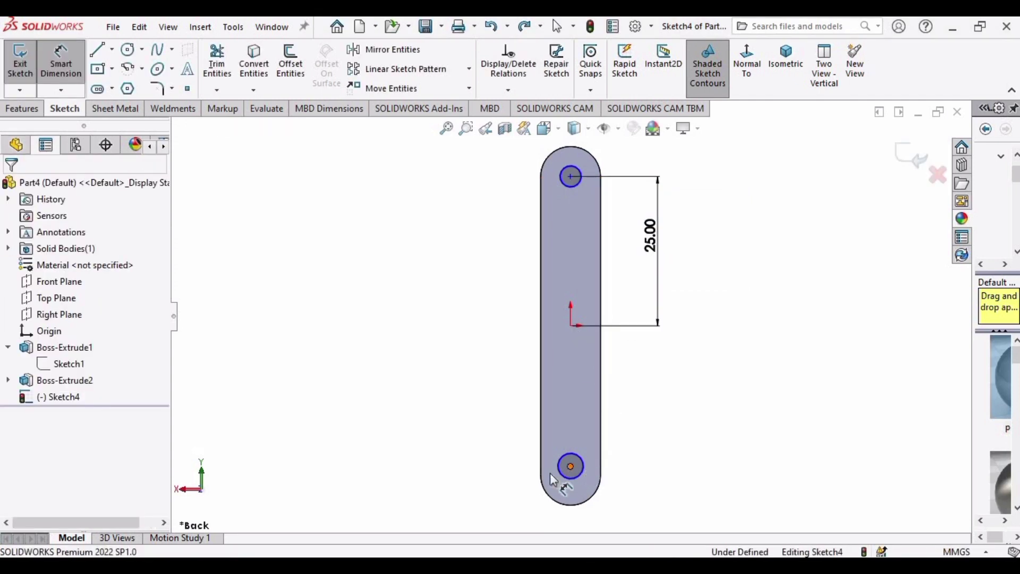
pyautogui.click(572, 328)
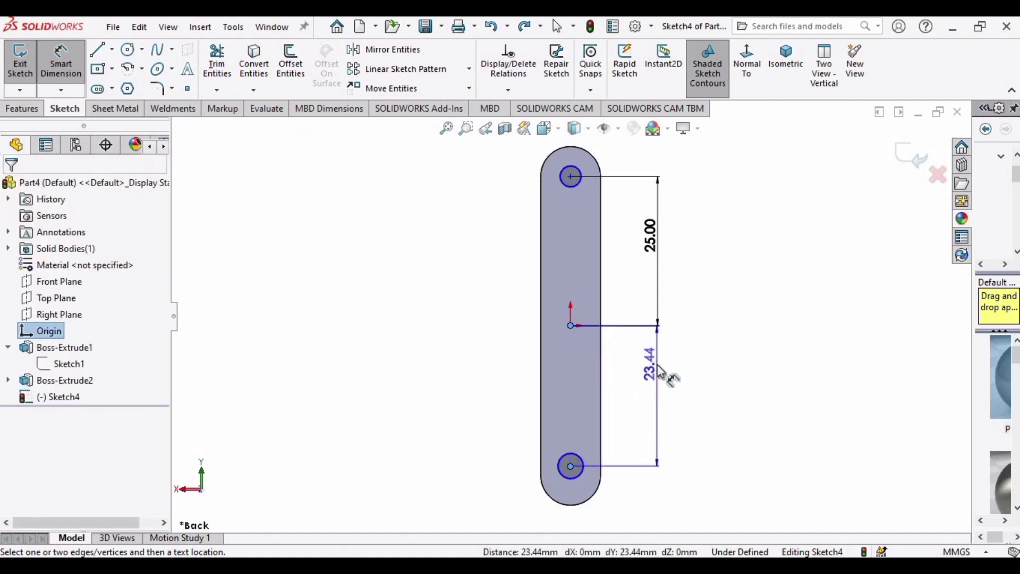
pyautogui.click(658, 396)
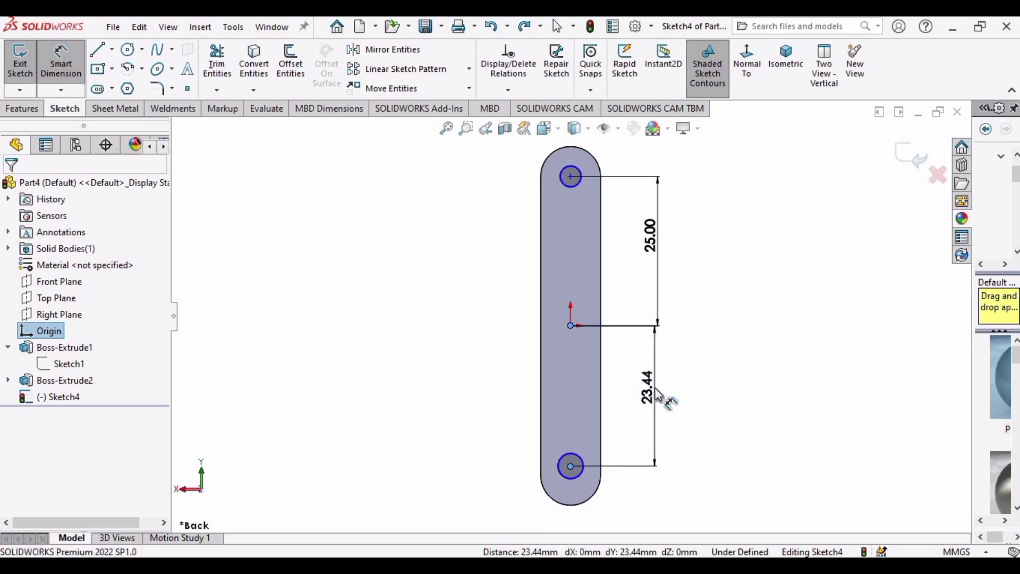
pyautogui.write('25')
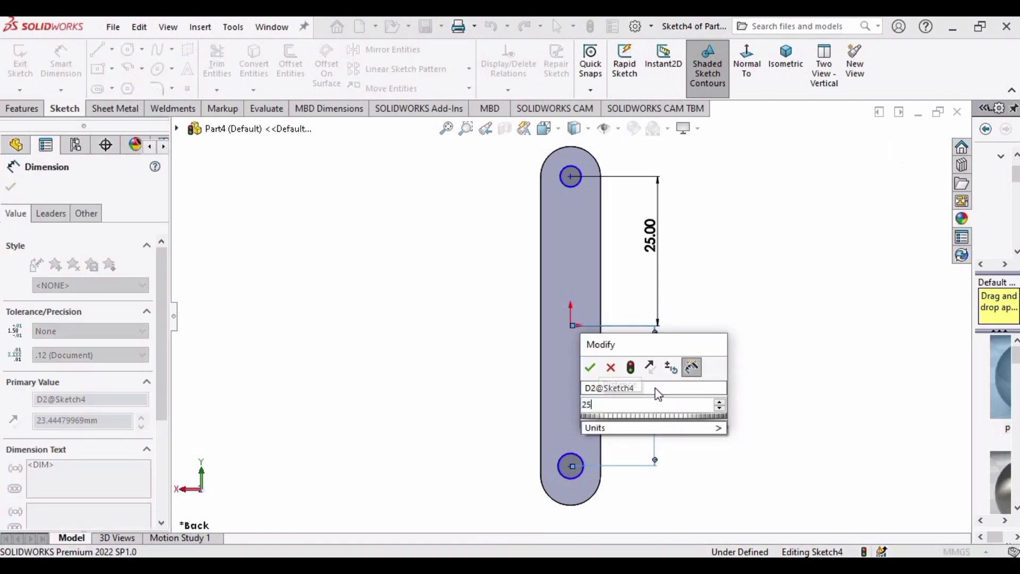
pyautogui.press('Return')
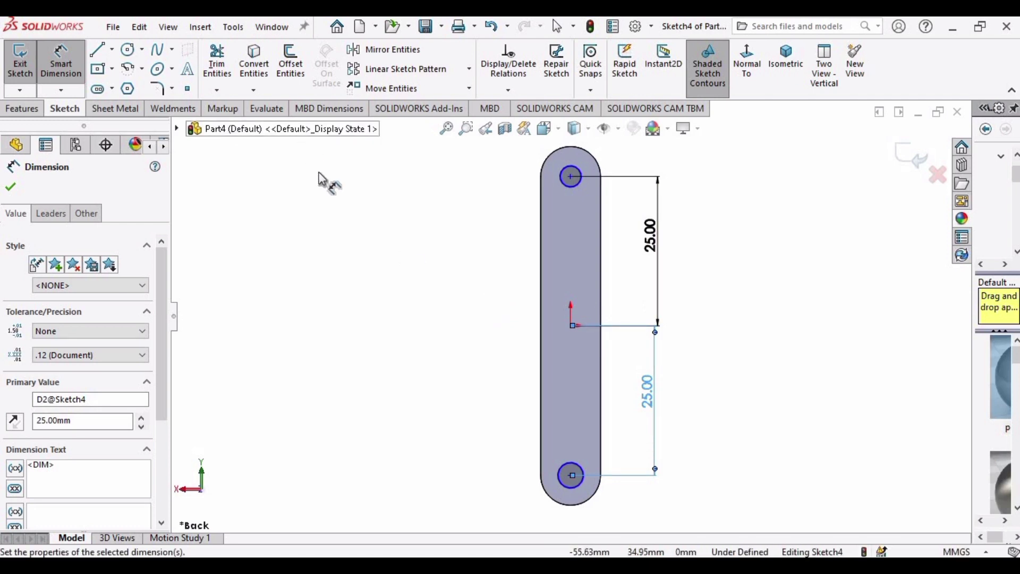
# Dimension the upper circle's diameter as 4 mm.
pyautogui.click(567, 179)
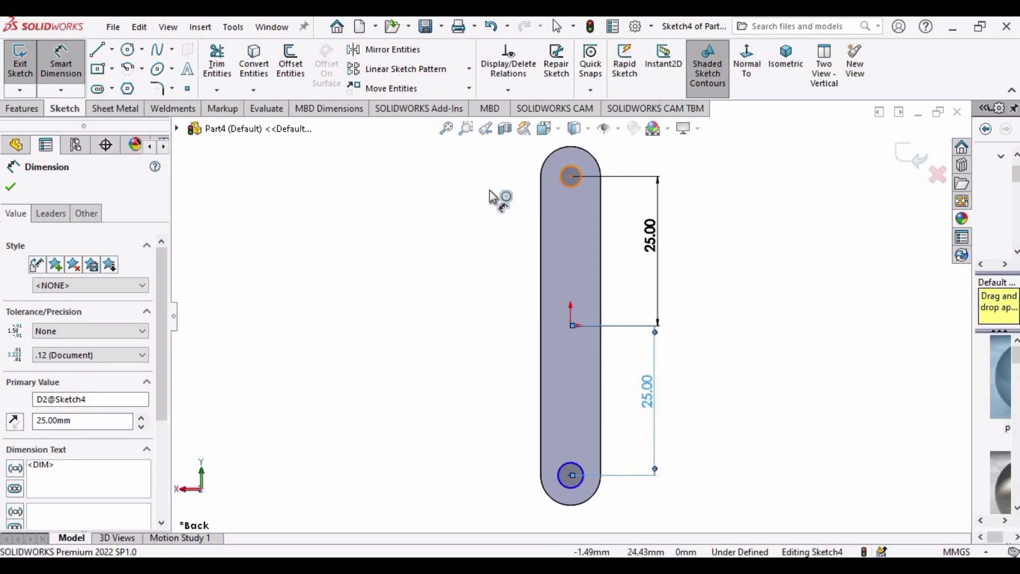
pyautogui.click(482, 187)
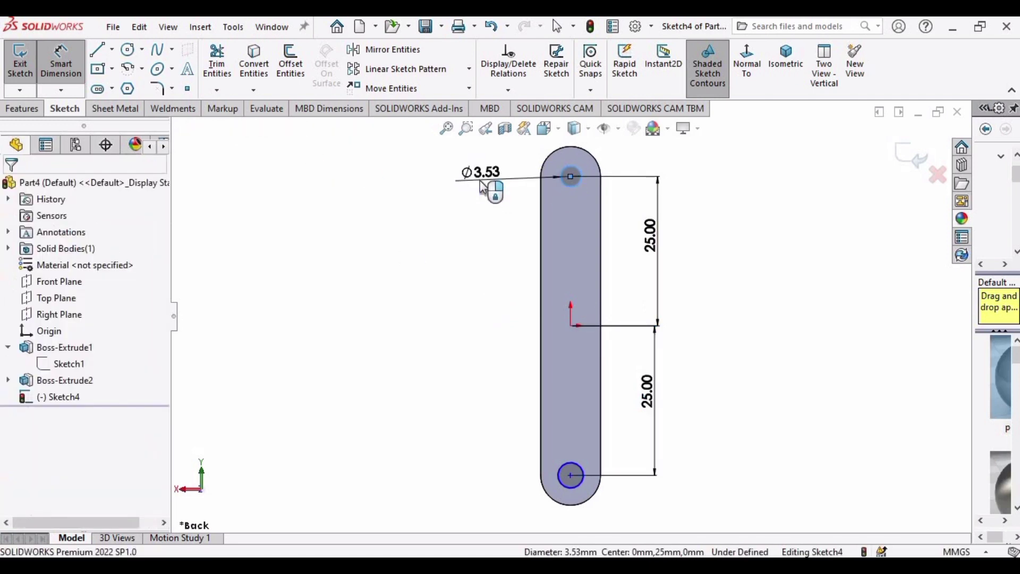
pyautogui.write('4')
pyautogui.press('Escape')
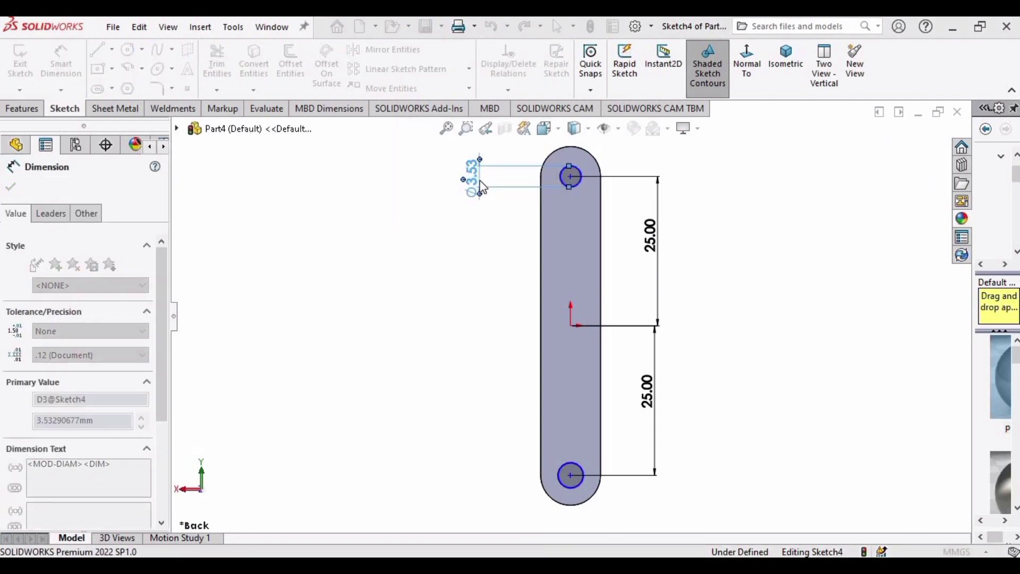
# Dimension the lower circle's diameter as 4 mm.
pyautogui.click(557, 473)
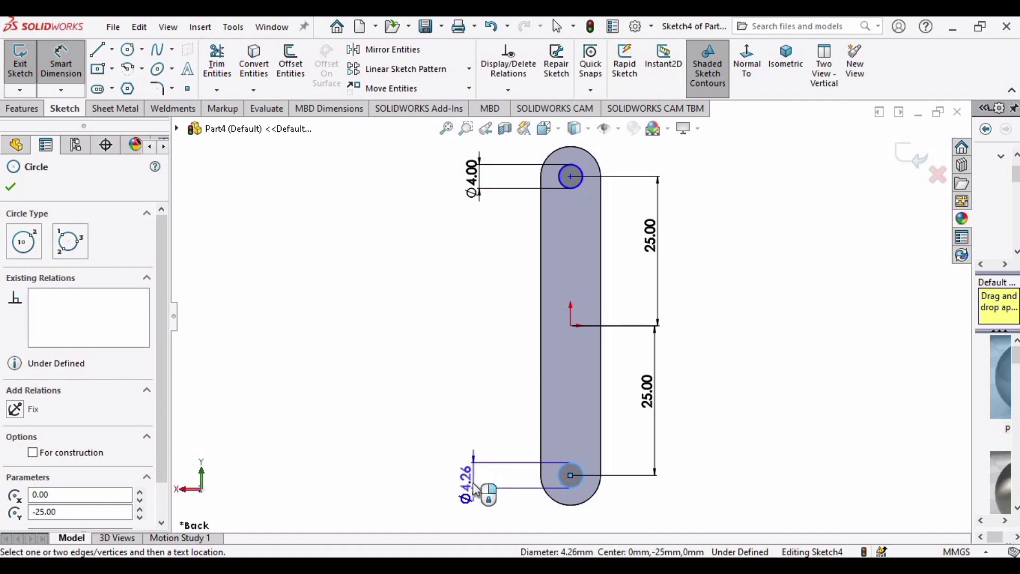
pyautogui.click(476, 490)
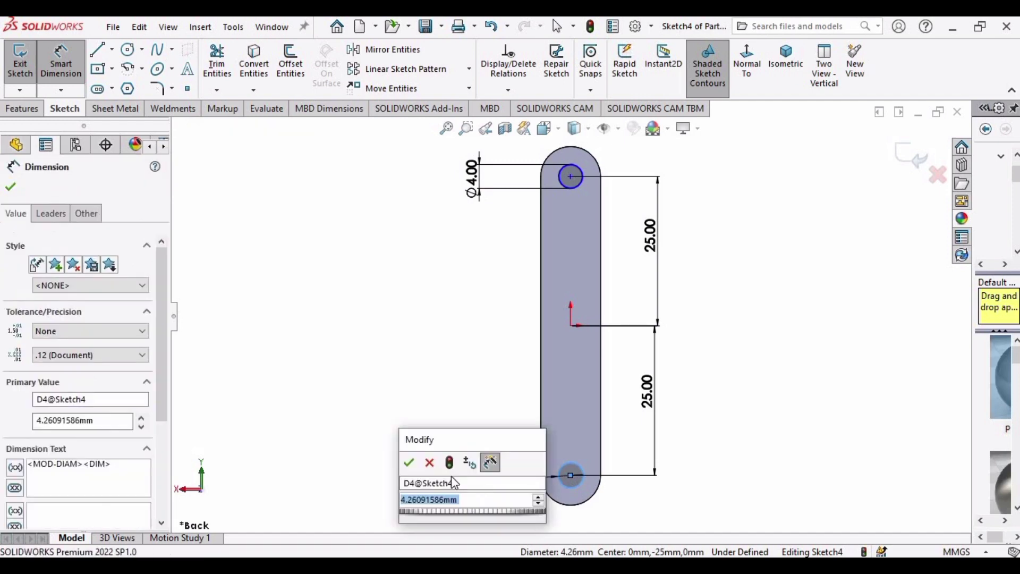
pyautogui.write('4')
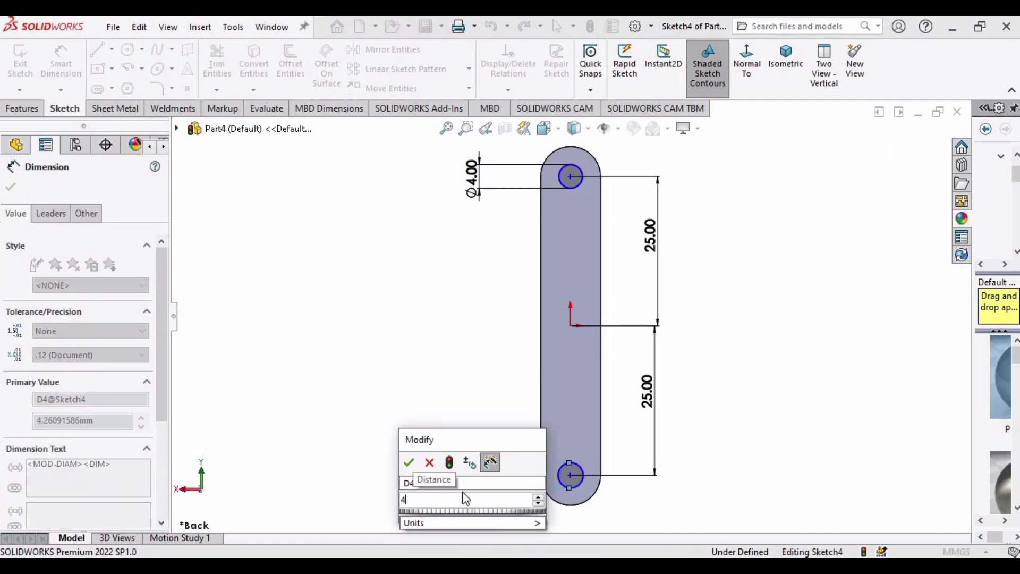
pyautogui.click(409, 463)
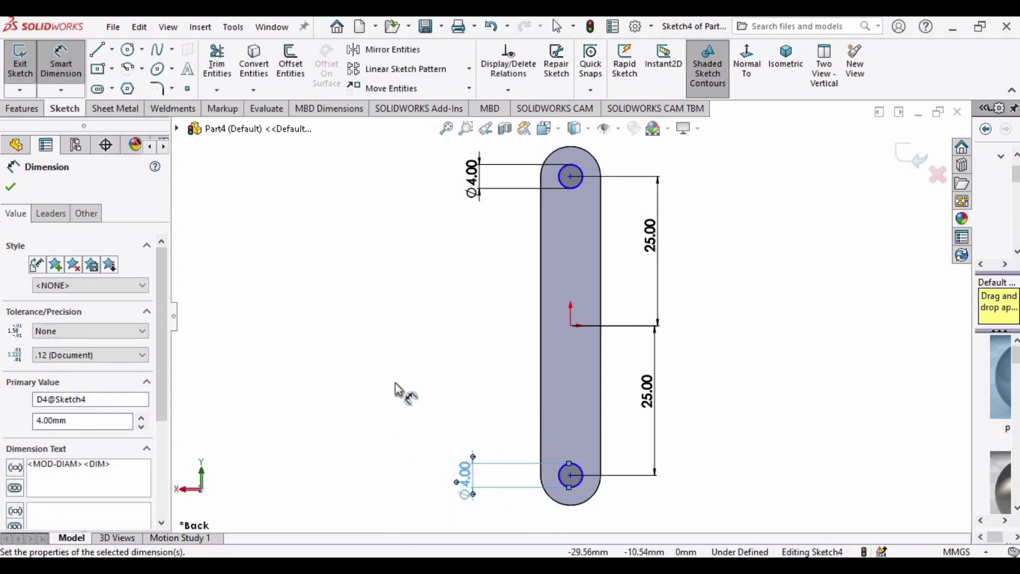
# Cut-extrude the two 4 mm circles with the Through All end condition to make holes at both ends of the bar.
pyautogui.click(24, 113)
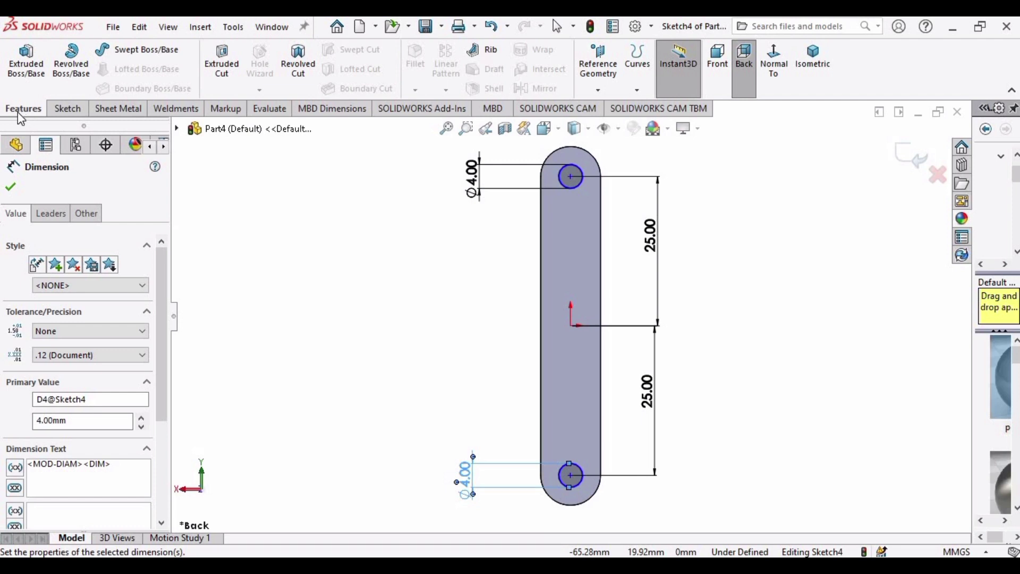
pyautogui.click(226, 61)
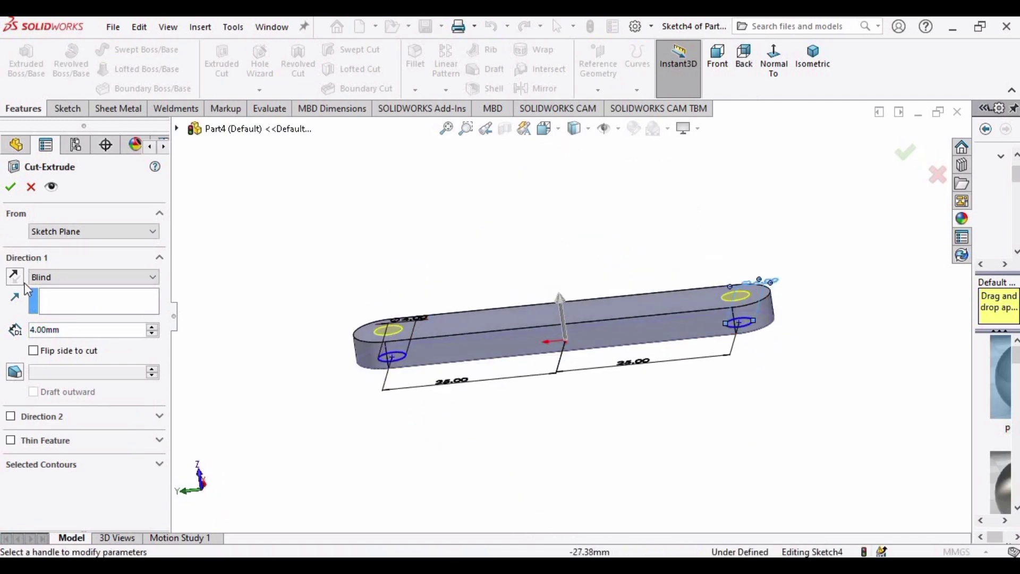
pyautogui.click(109, 279)
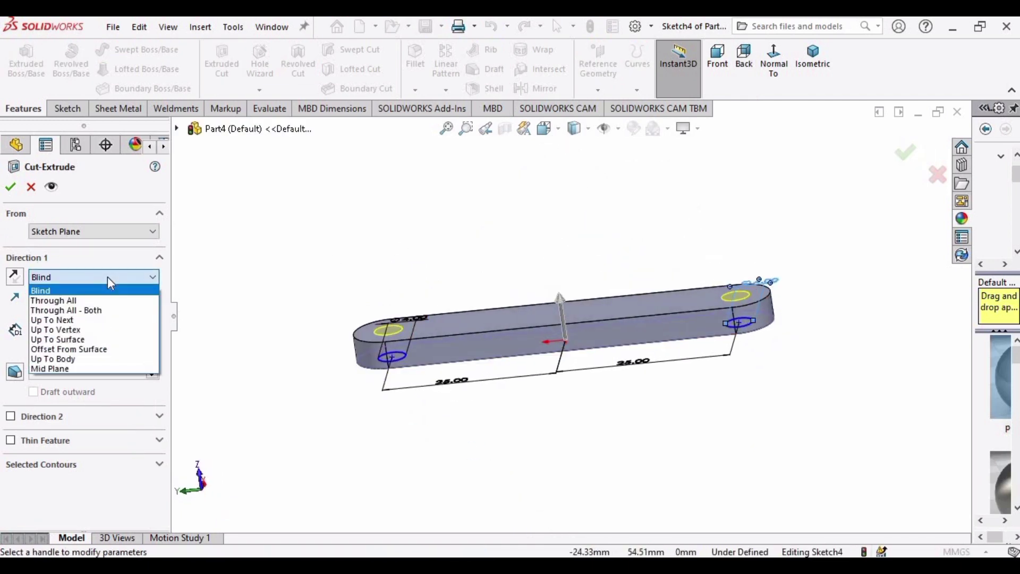
pyautogui.click(56, 302)
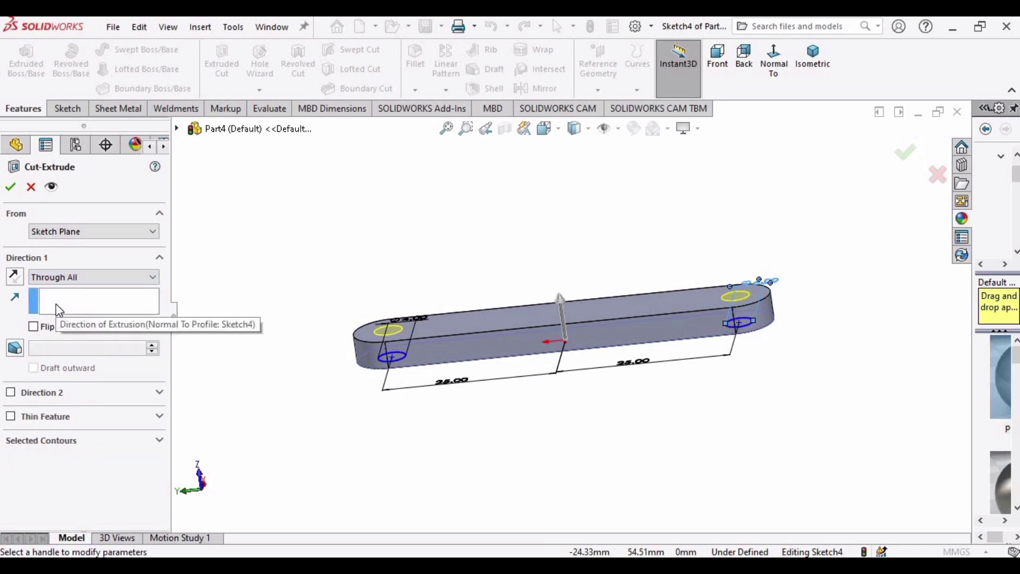
pyautogui.click(10, 187)
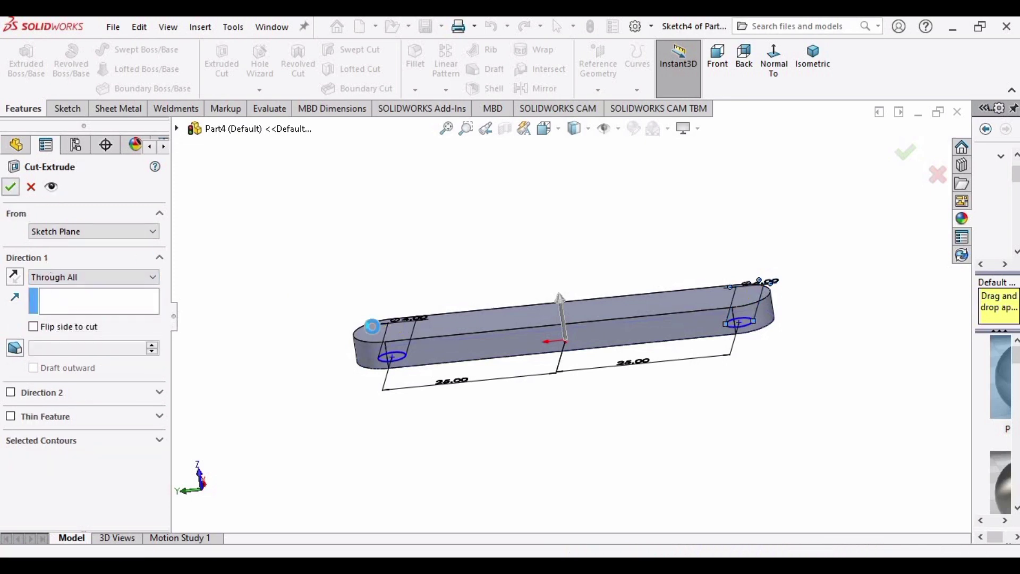
pyautogui.moveTo(615, 264); pyautogui.dragTo(735, 296, button='middle')
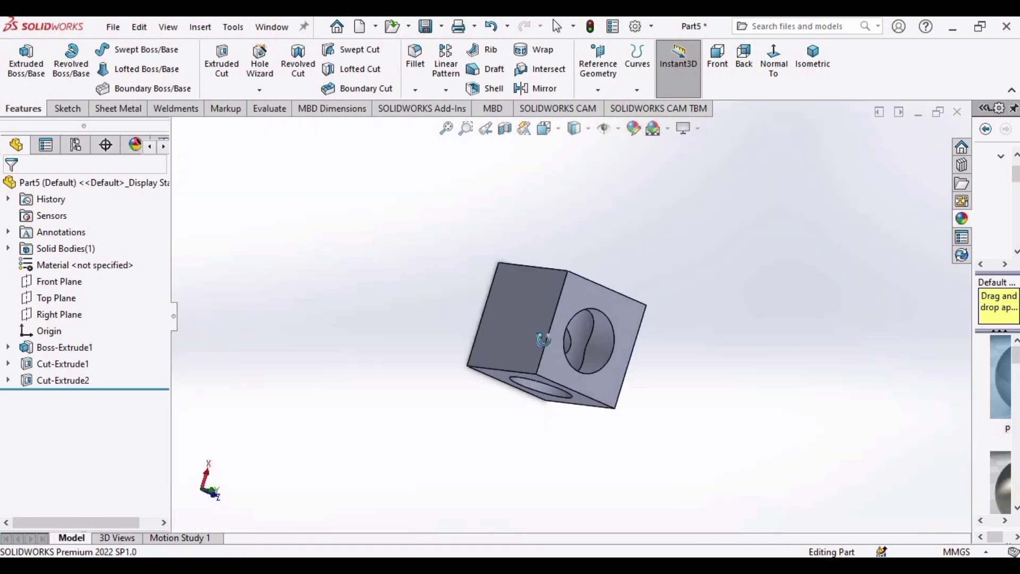
pyautogui.moveTo(532, 319); pyautogui.dragTo(548, 289, button='middle')
pyautogui.scroll(-5, 496, 342)
pyautogui.scroll(3, 549, 289)
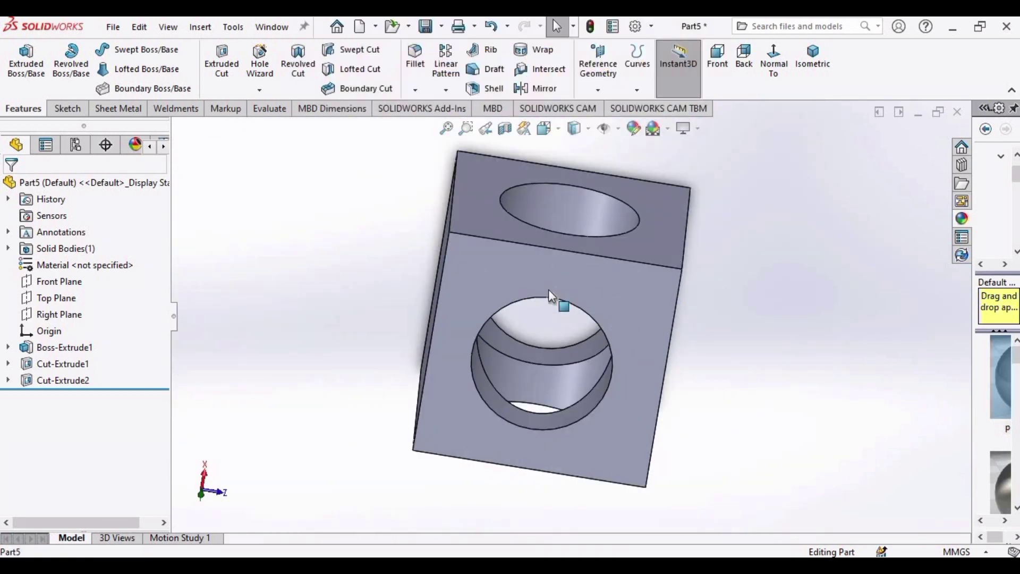